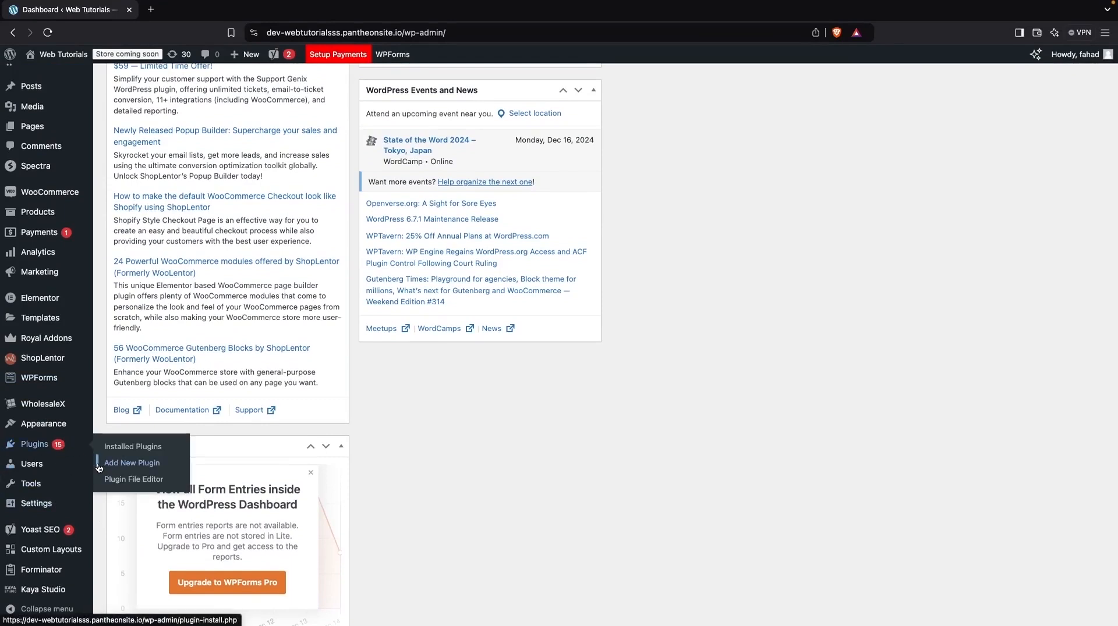
Step: Search the plugin directory for elementskit, then install and activate the ElementsKit Elementor addons plugin
click(98, 468)
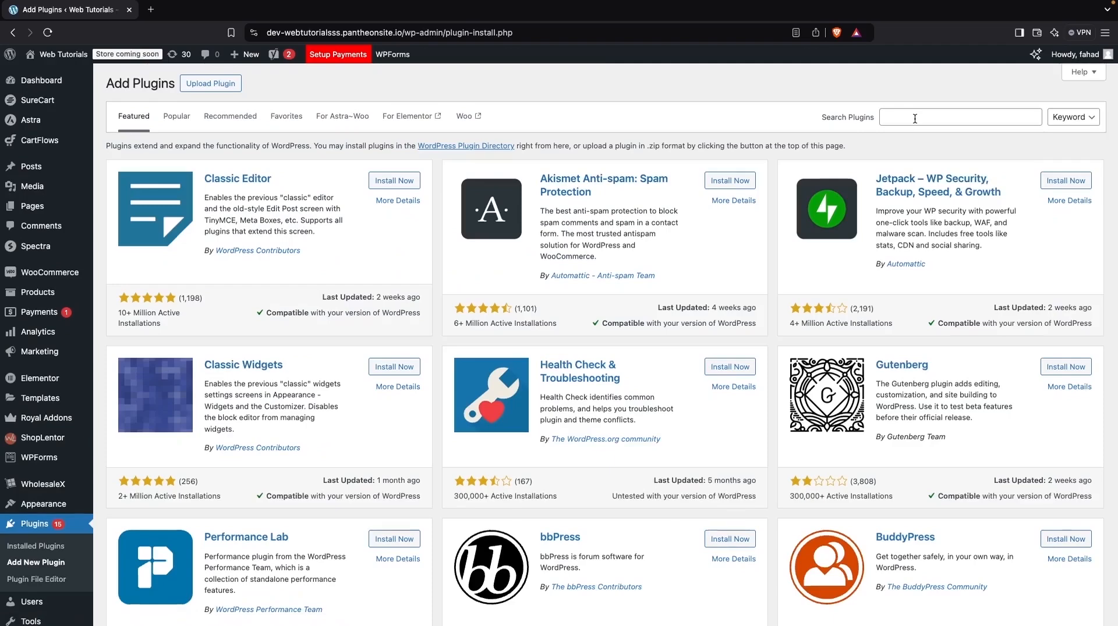
click(914, 118)
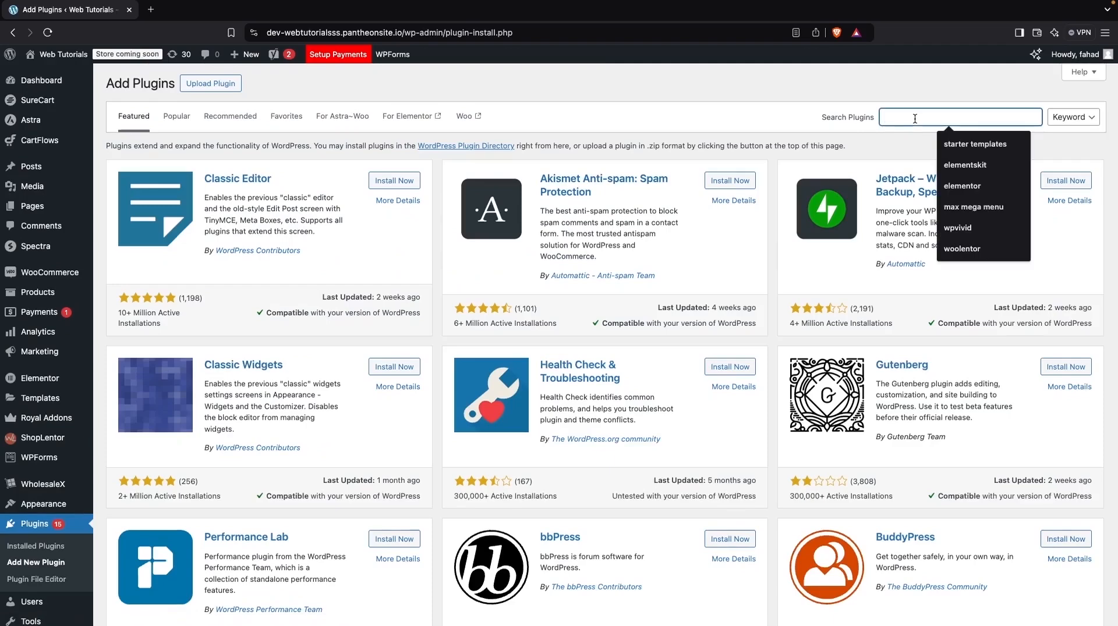
click(965, 165)
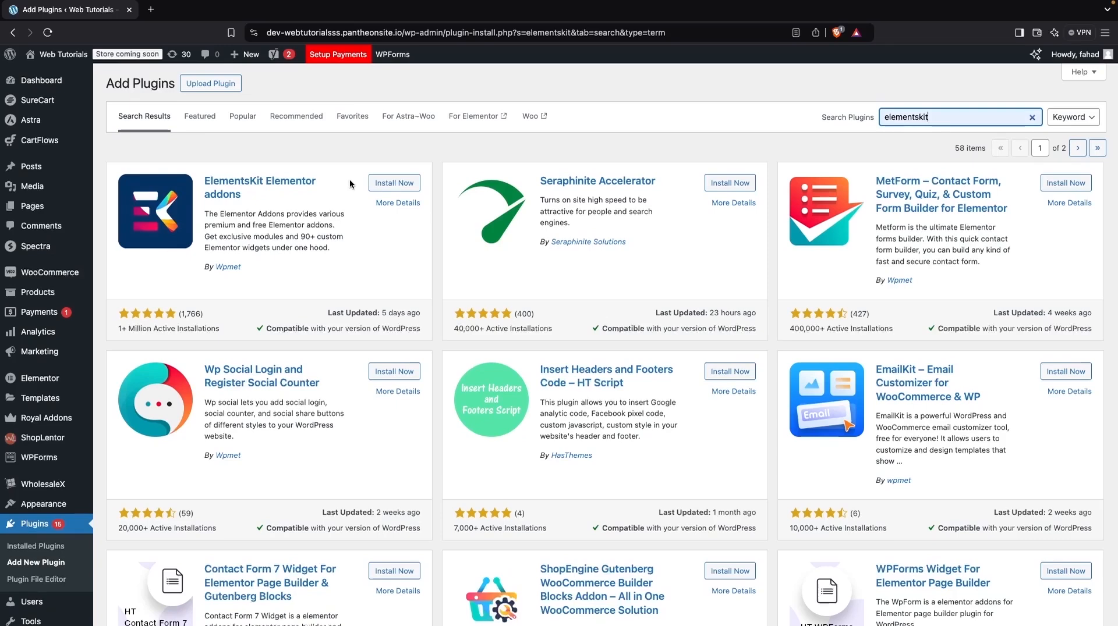
click(381, 183)
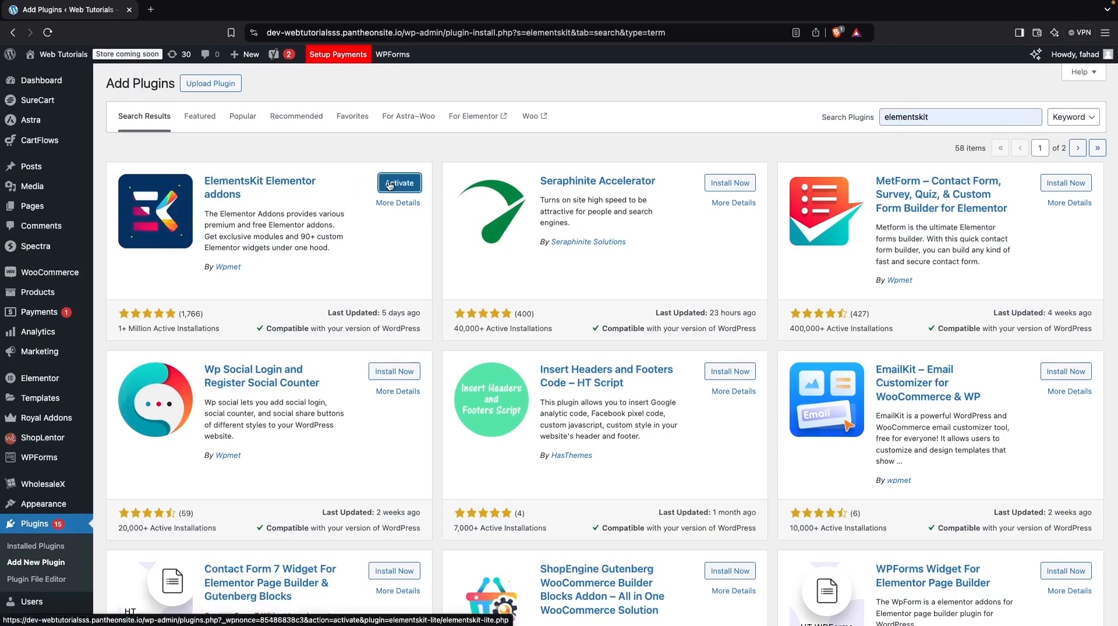
click(389, 184)
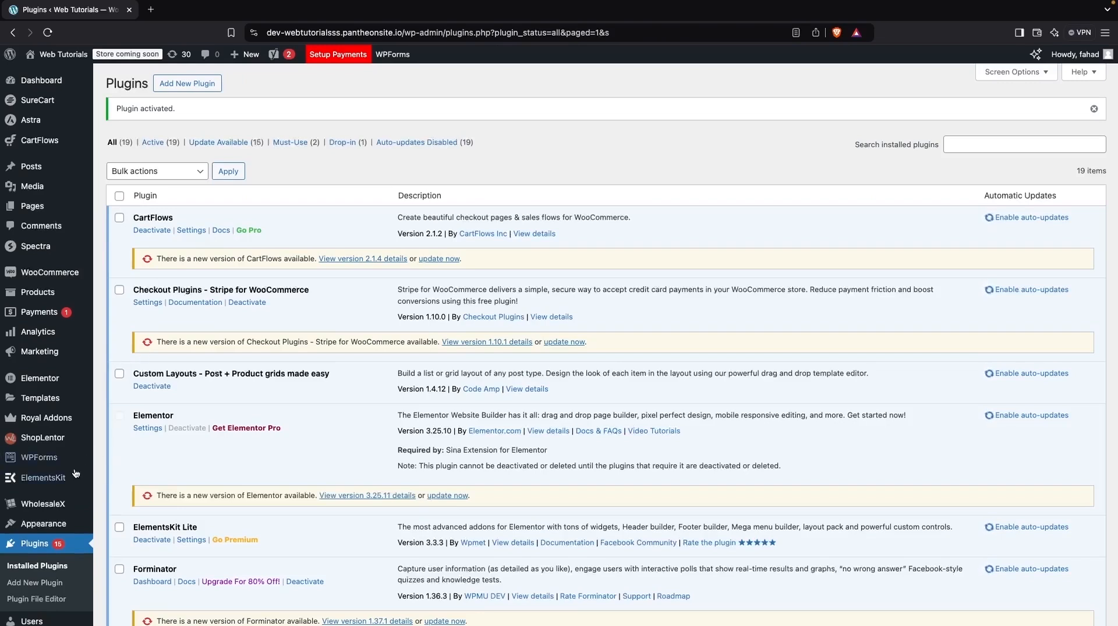
Step: Open ElementsKit's Header Footer page and accept the Basic (Recommended) configuration of modules and widgets in the setup wizard
mouse_move(74, 475)
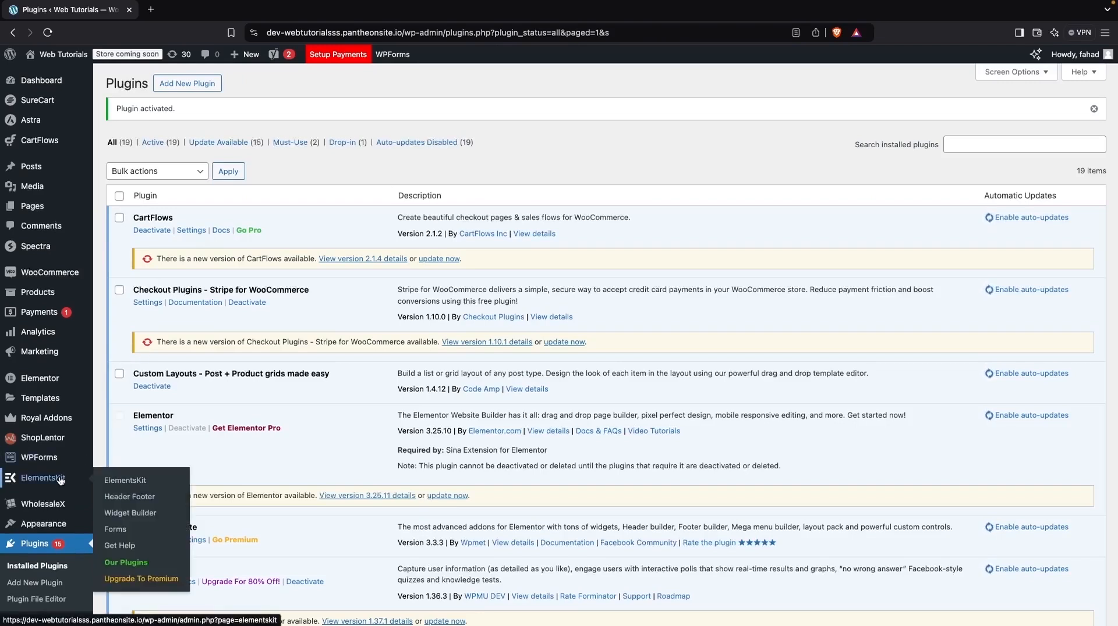
click(168, 494)
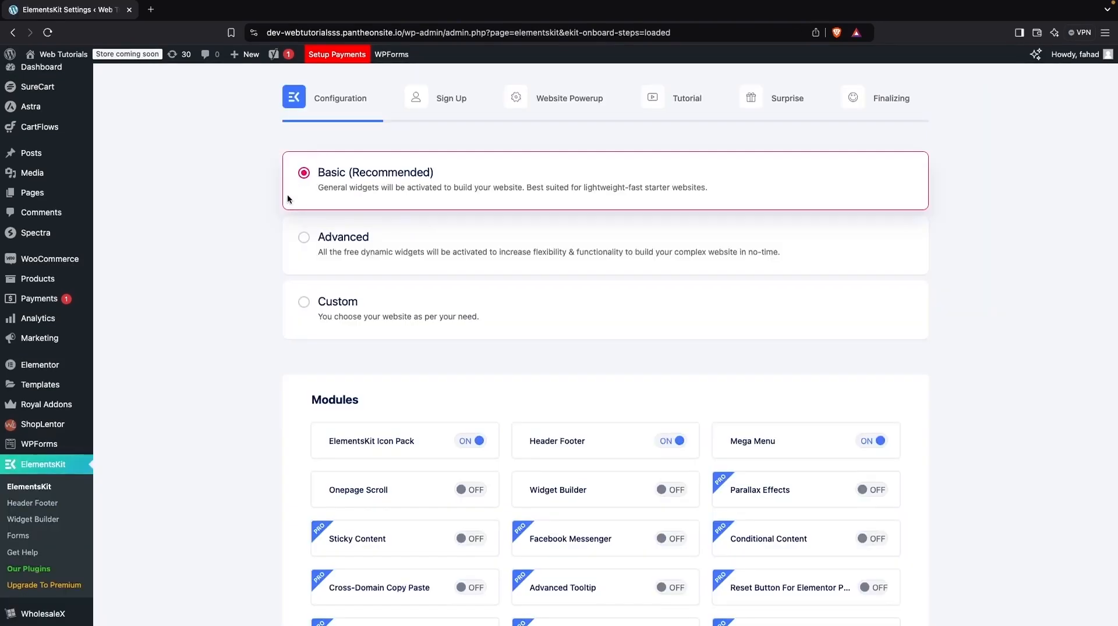
scroll(299, 292, down, 5)
scroll(300, 298, up, 2)
scroll(300, 298, down, 2)
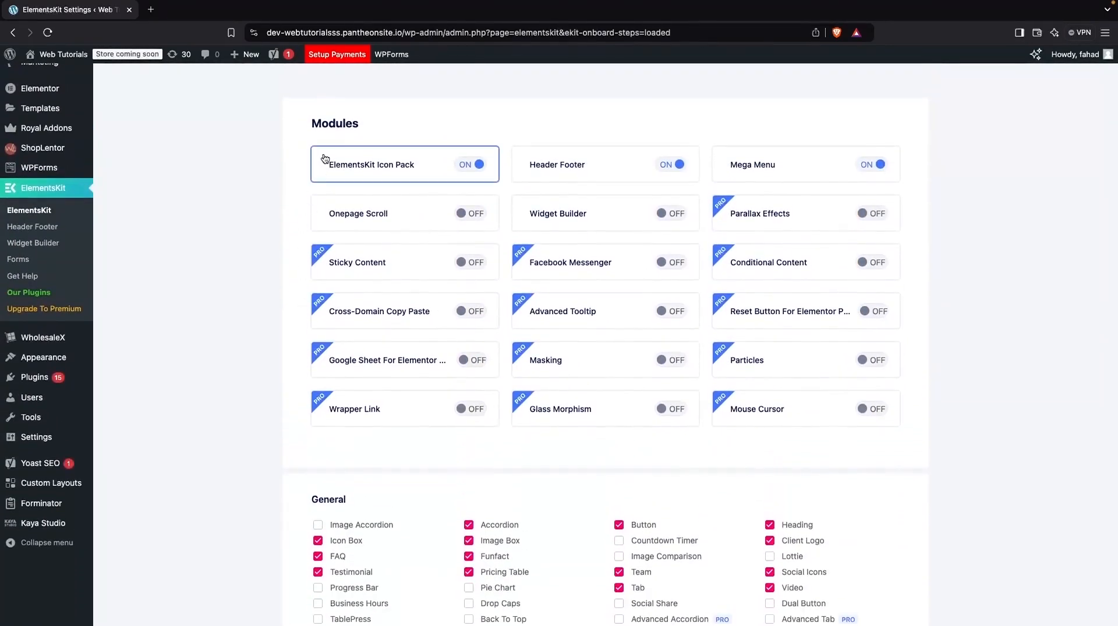
scroll(277, 356, down, 6)
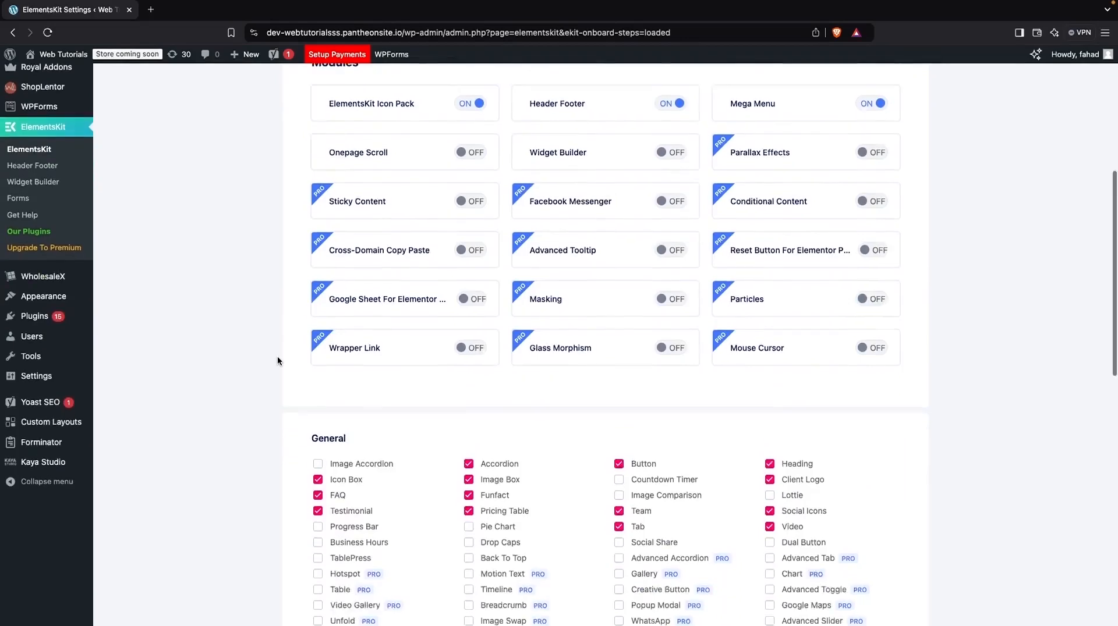
scroll(309, 332, down, 5)
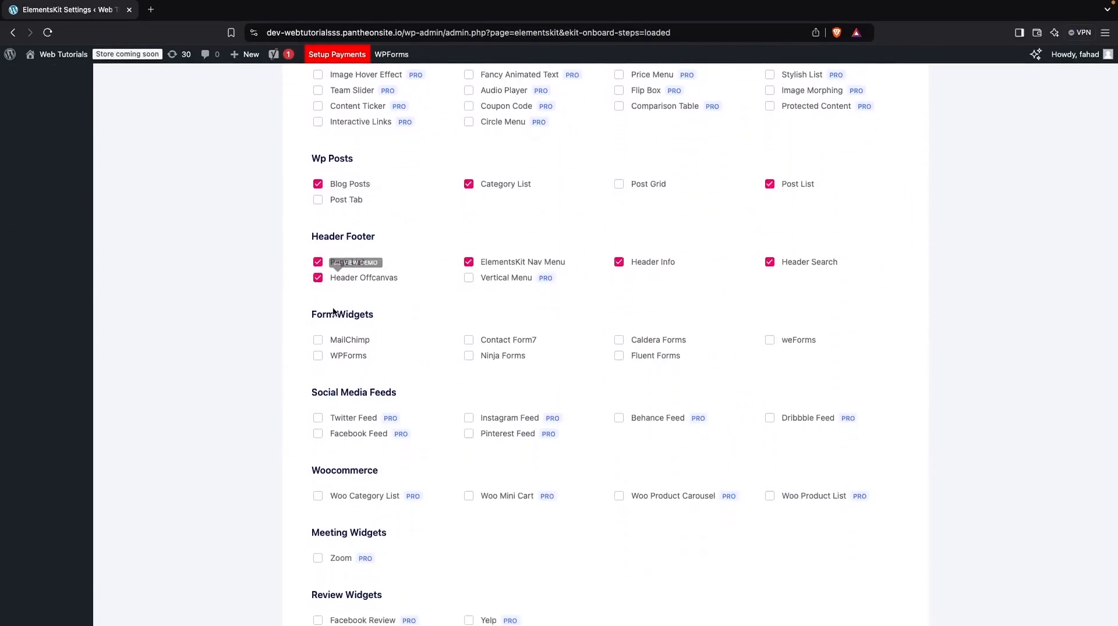
scroll(340, 326, down, 2)
scroll(341, 341, down, 1)
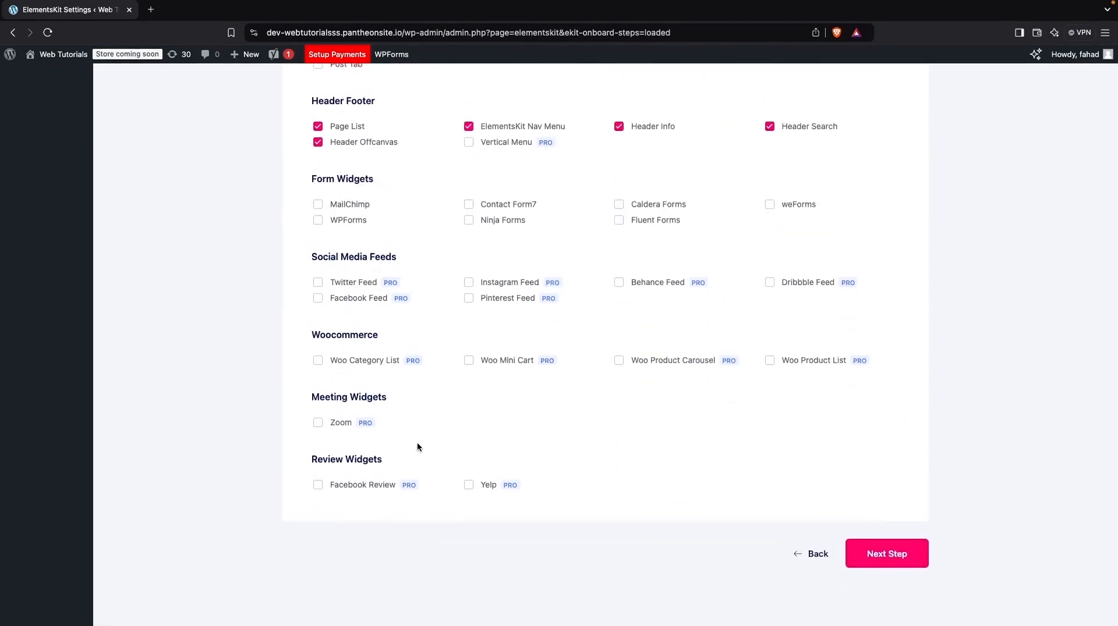
click(871, 564)
Step: Finish the remaining ElementsKit setup wizard pages without signing up, installing extra plugins or upgrading to PRO
click(740, 457)
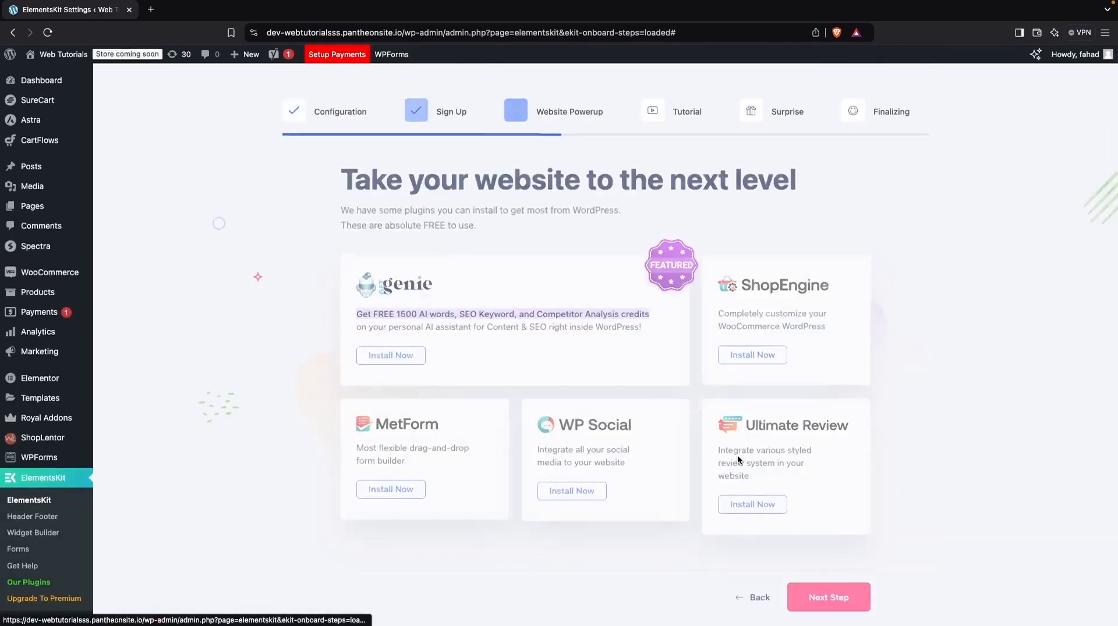
scroll(820, 570, down, 2)
click(827, 546)
scroll(825, 548, down, 2)
click(825, 548)
scroll(757, 547, down, 2)
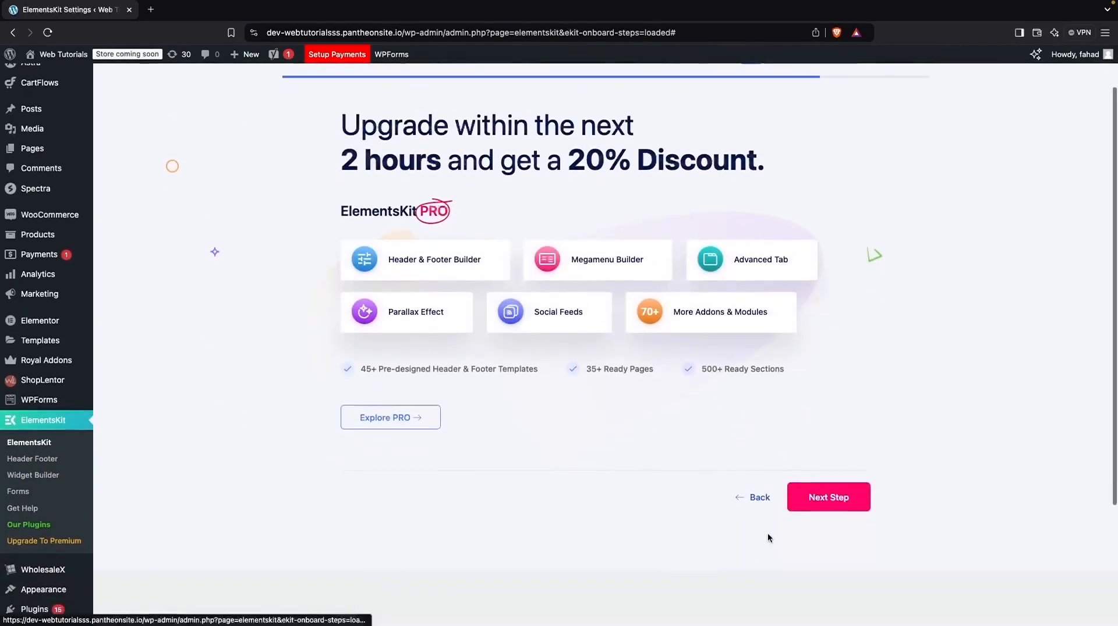
click(811, 502)
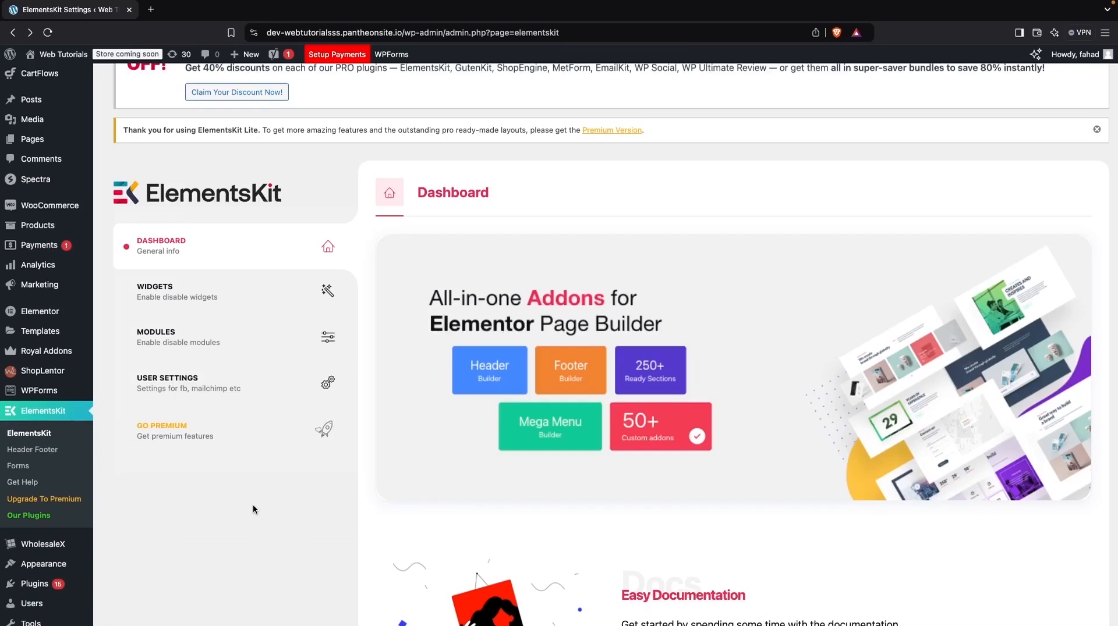
Step: Create an active ElementsKit header template titled "Custom Header" that applies to the entire site
click(51, 451)
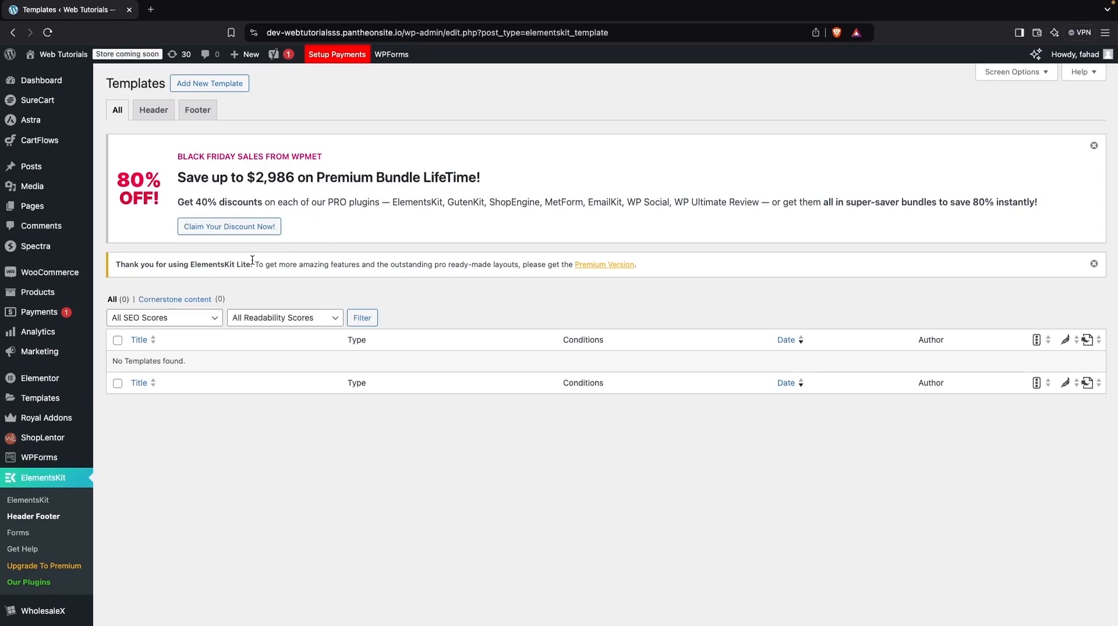
click(219, 85)
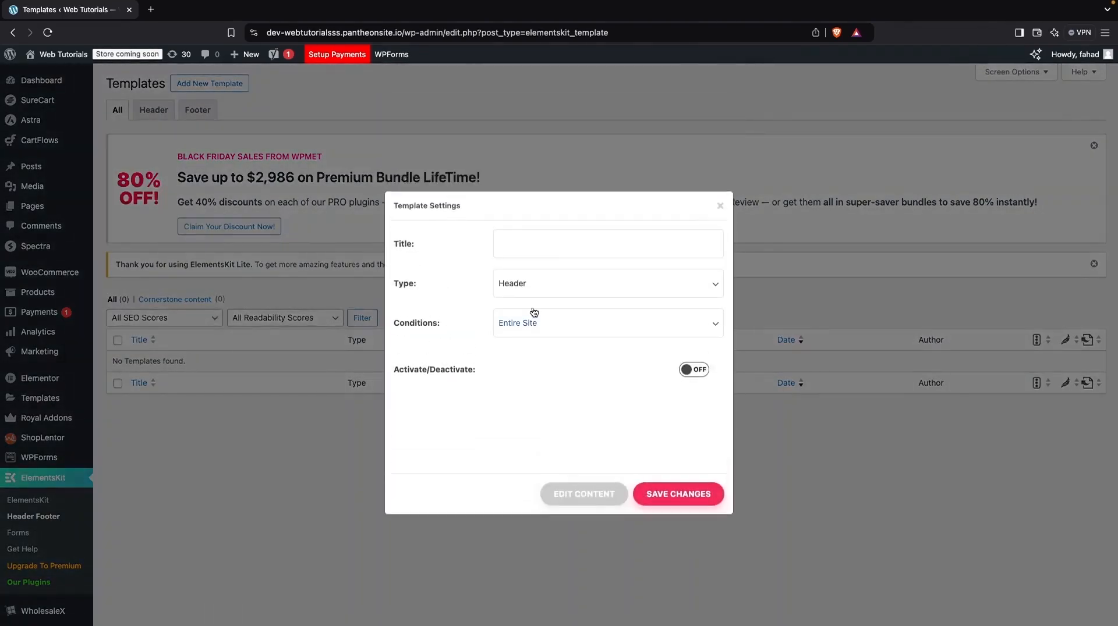
click(563, 247)
text(Custom Header)
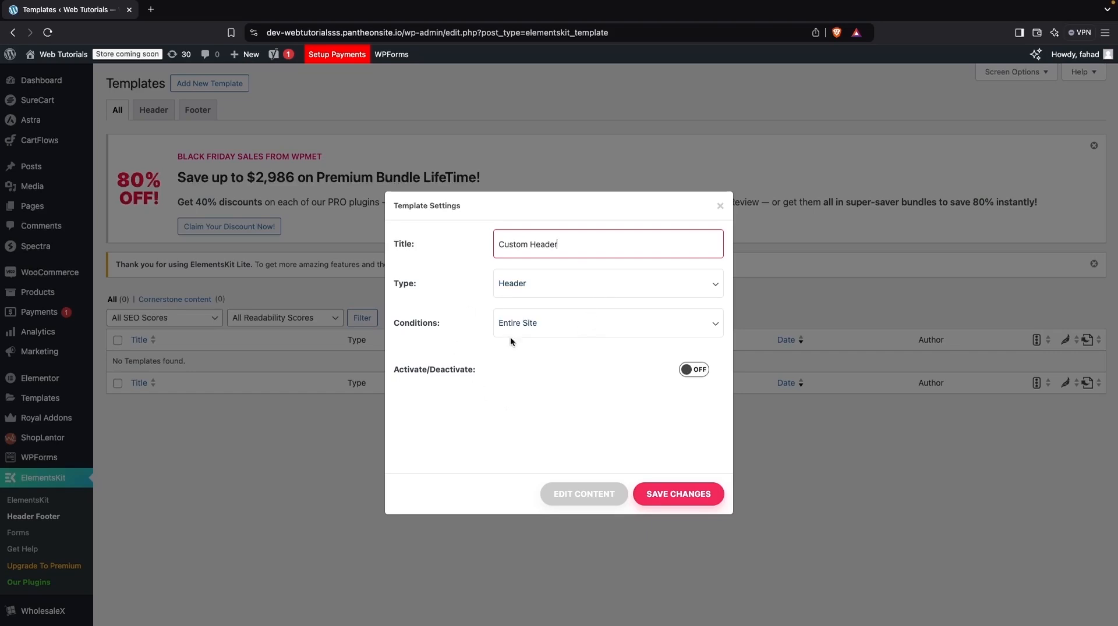
click(692, 370)
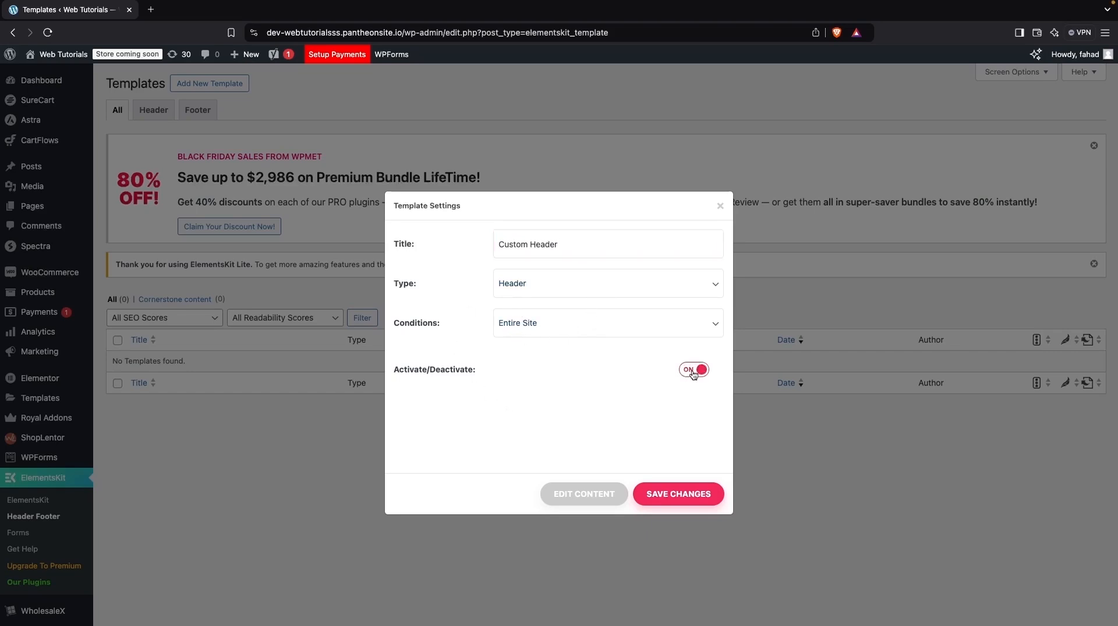
click(659, 500)
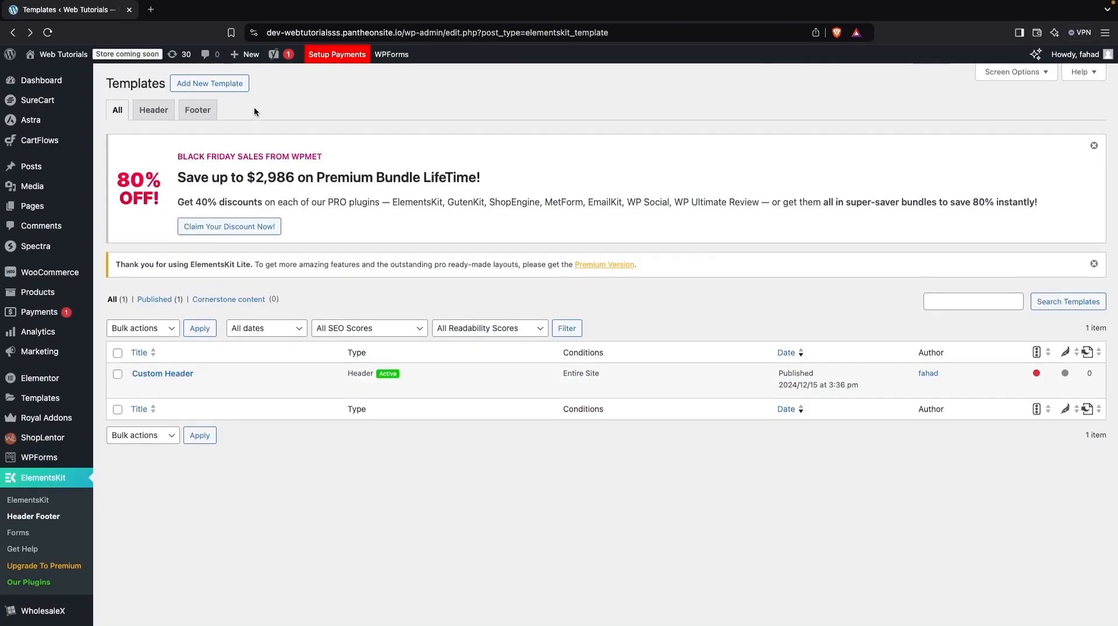
Step: Create an active ElementsKit template titled "Custom Footer" of type Footer that applies to the entire site
click(233, 88)
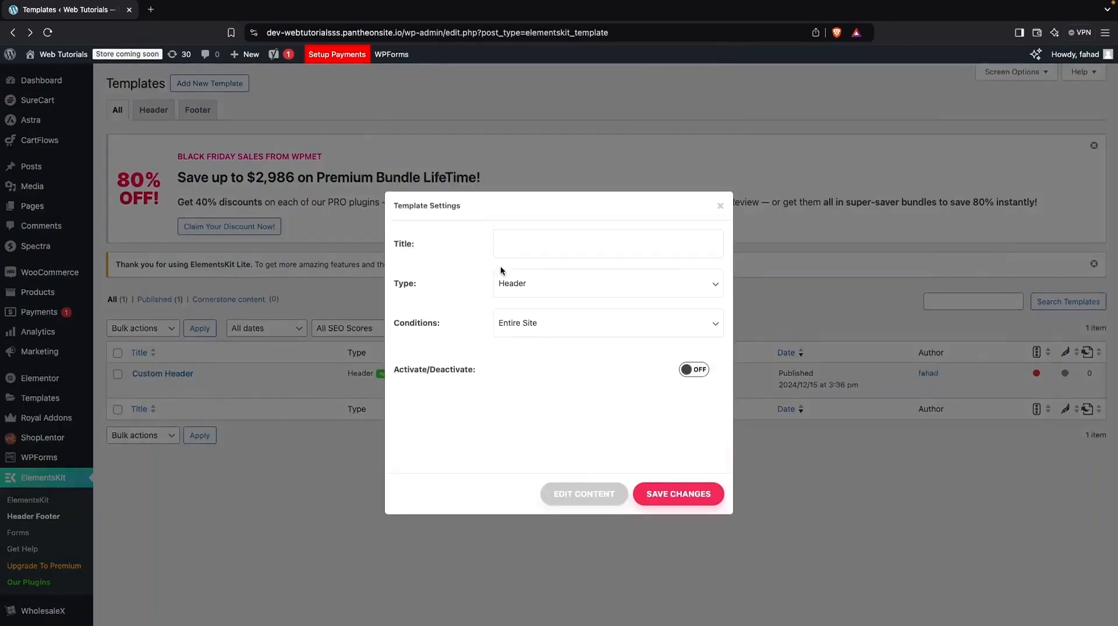
click(541, 236)
text(Custom Footer)
click(531, 289)
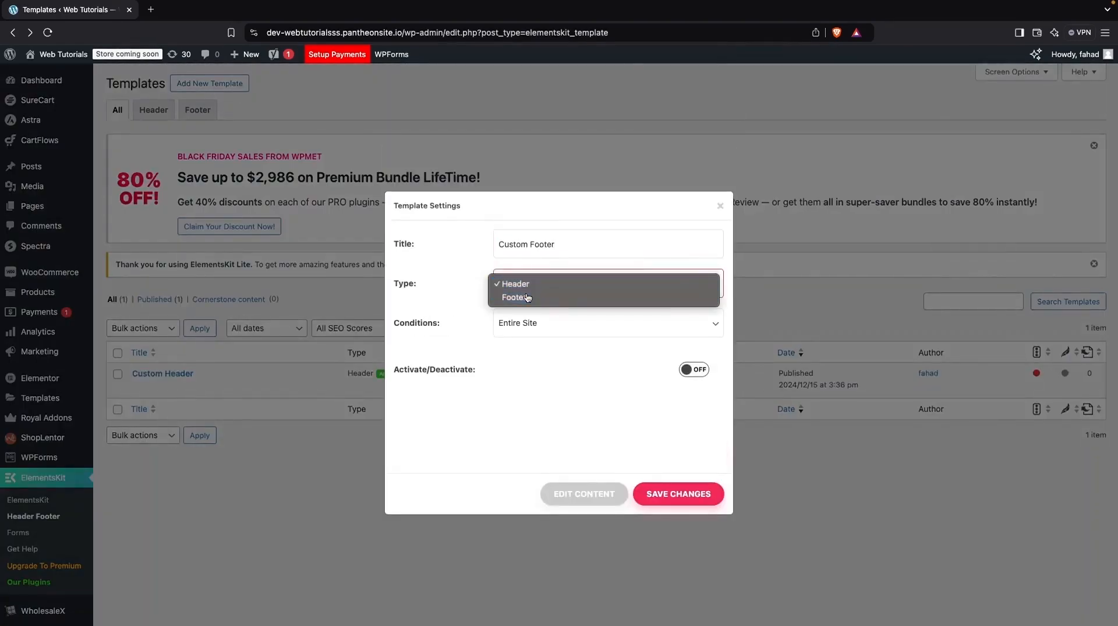
click(527, 297)
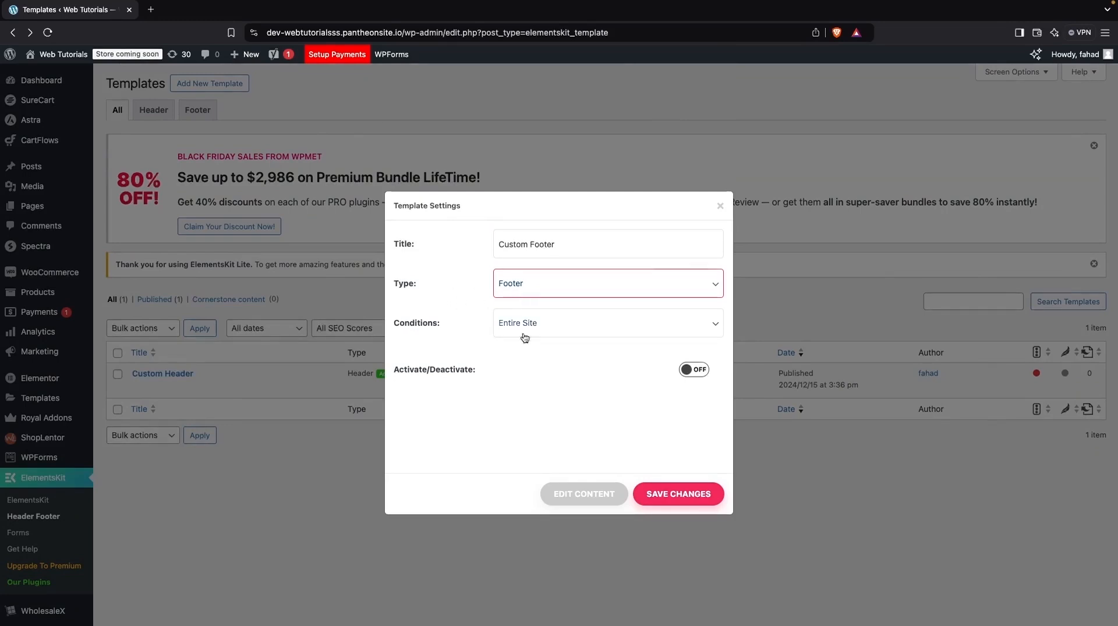
click(695, 371)
click(682, 489)
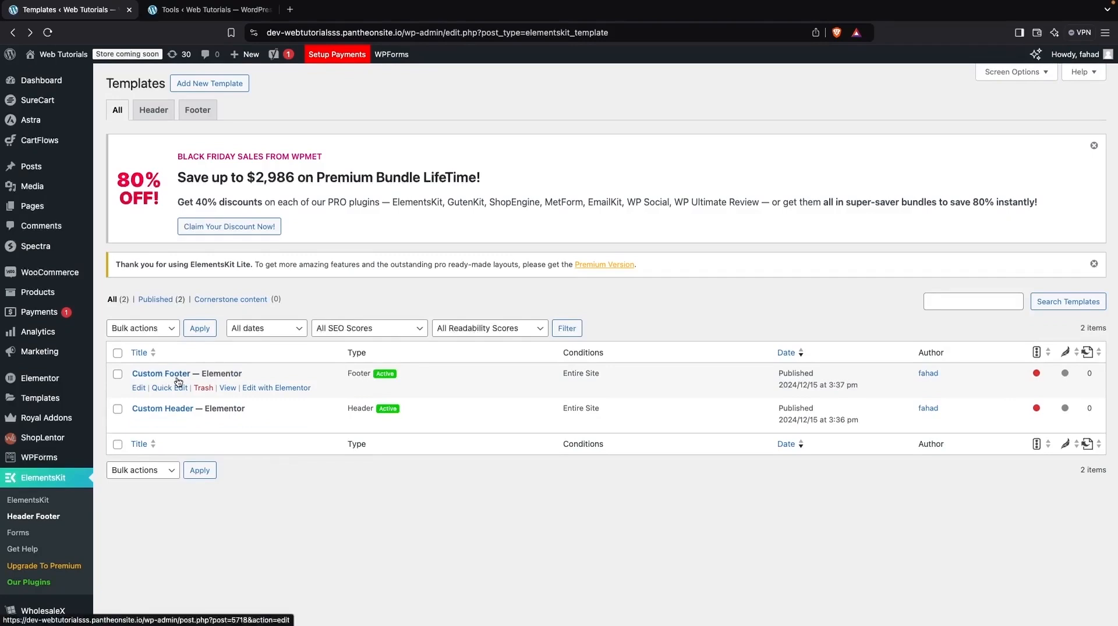
Step: Open the Custom Footer and Custom Header templates for editing with Elementor and close the unneeded Tools page
click(269, 388)
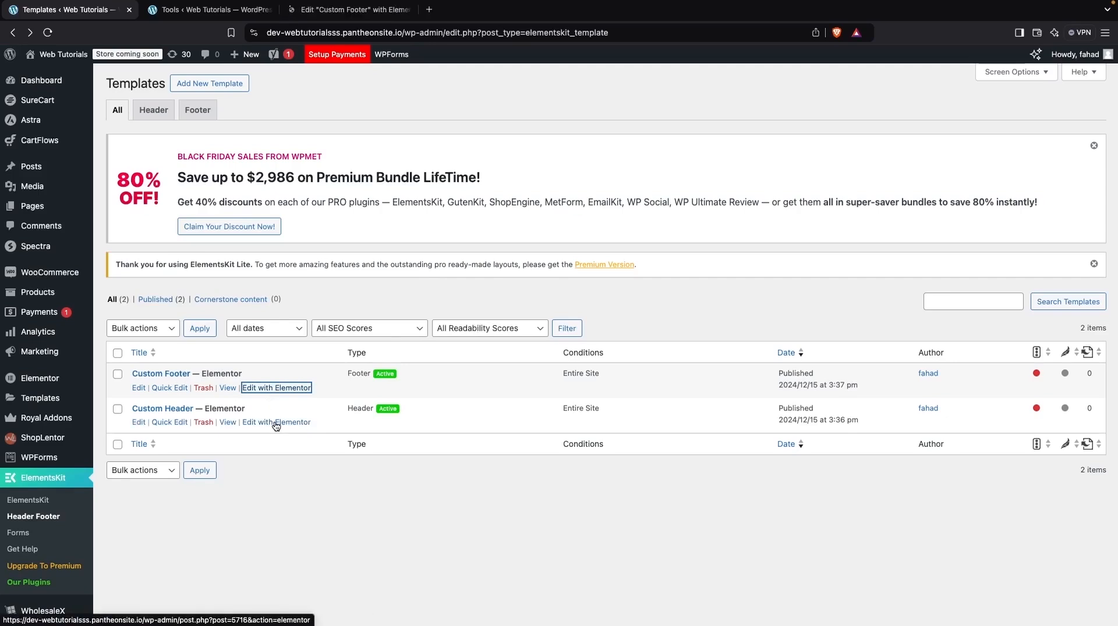
super+click(276, 423)
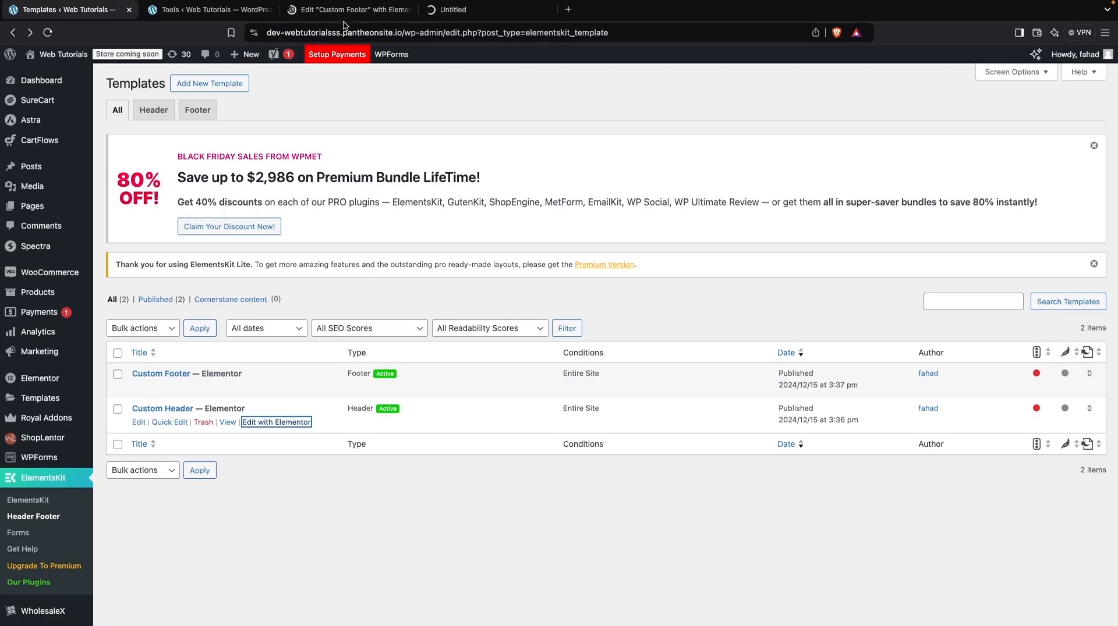
click(224, 10)
key(super+w)
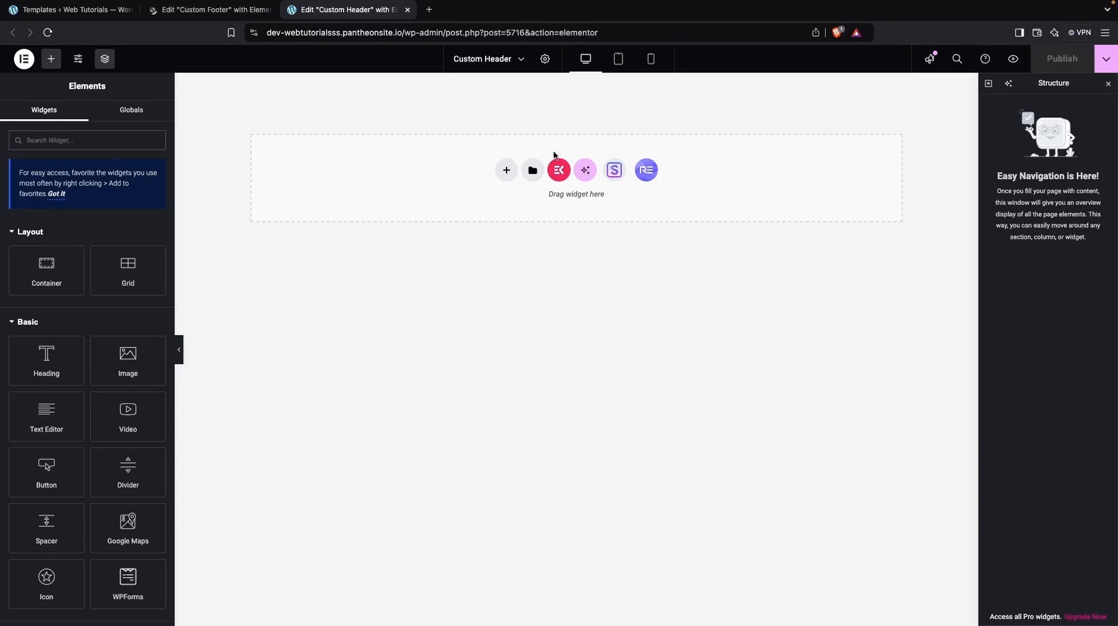
Step: Insert the "Header – Section 5" design from the Header category of the ElementsKit section library into the Custom Header template
click(558, 171)
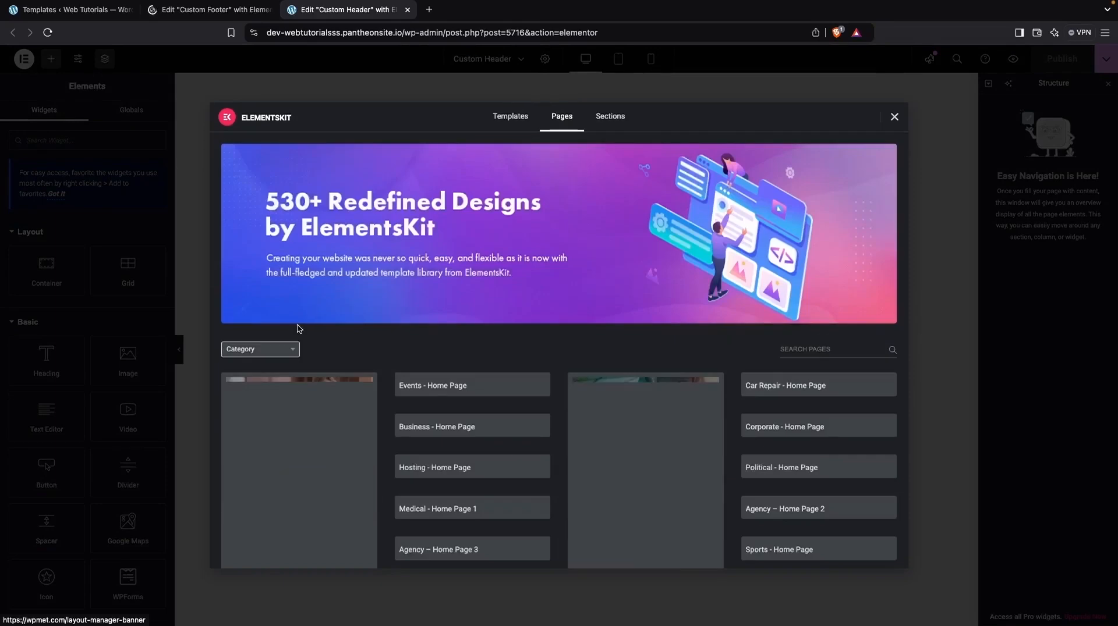
click(274, 349)
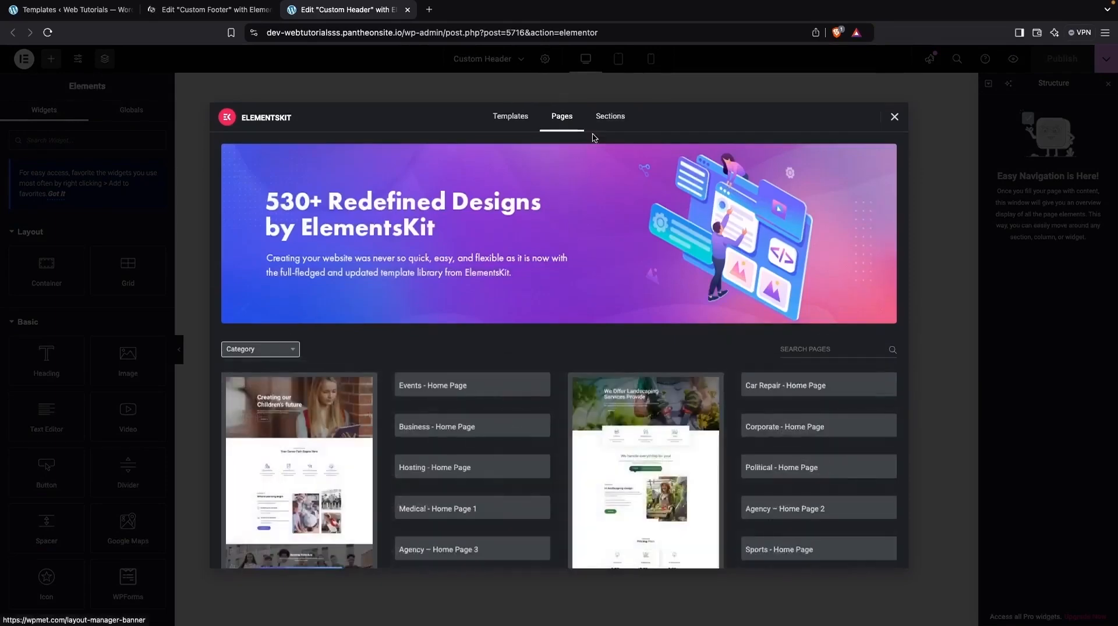
click(610, 116)
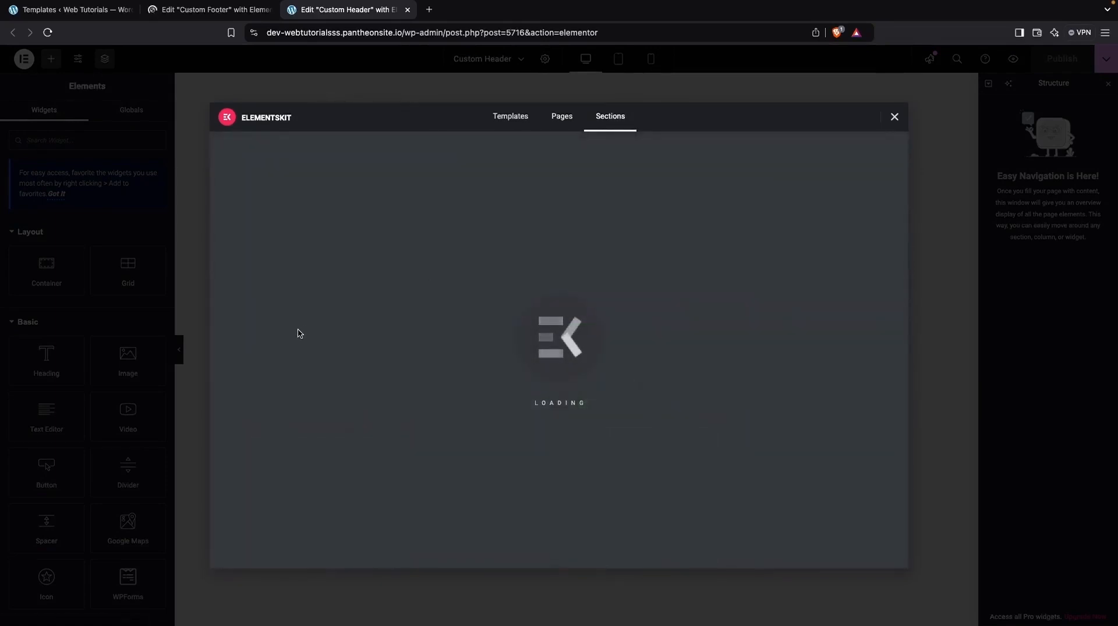
click(287, 349)
scroll(267, 420, down, 1)
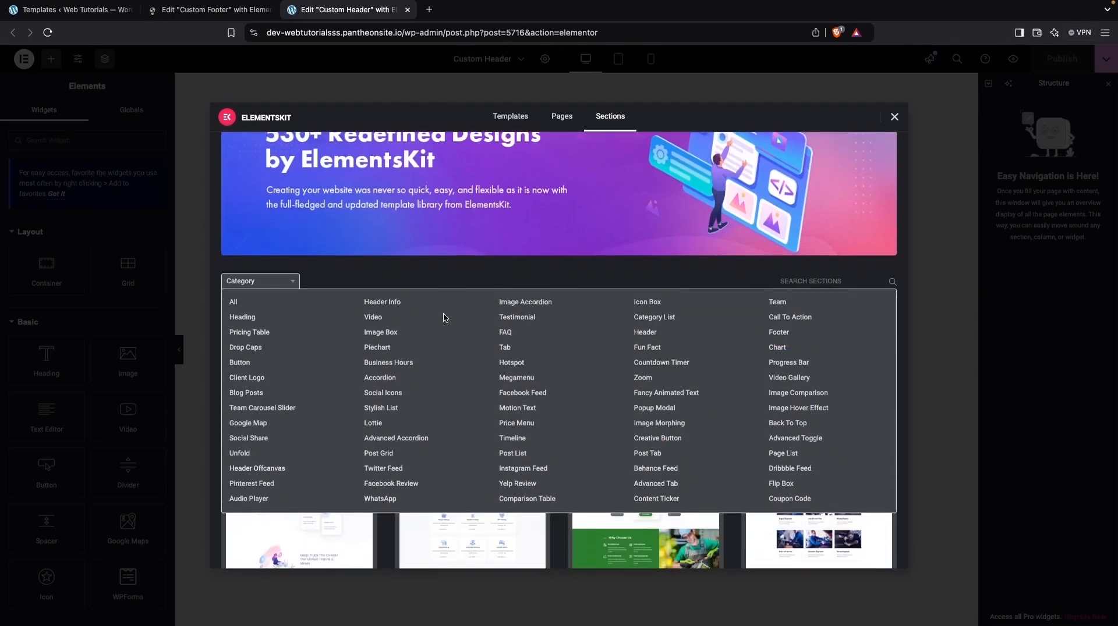
click(247, 319)
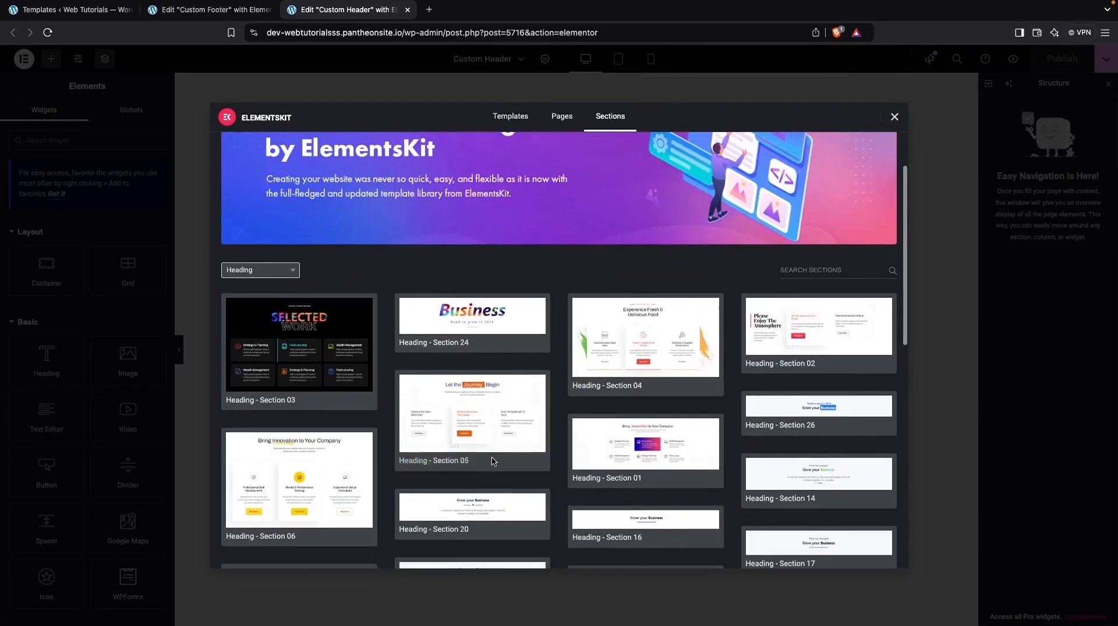
click(277, 274)
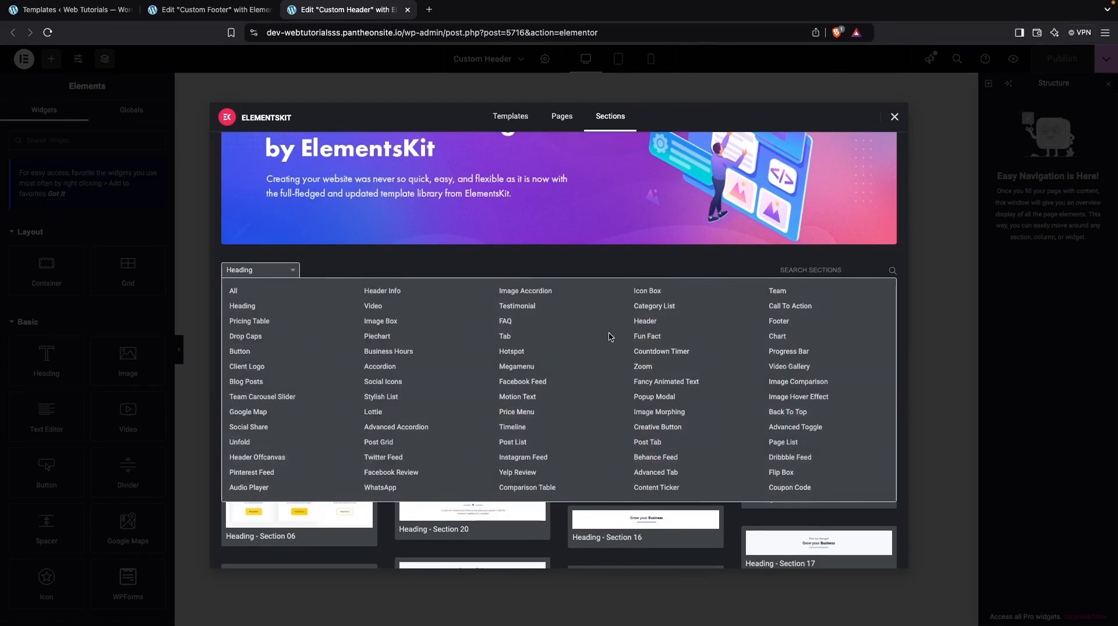
click(640, 325)
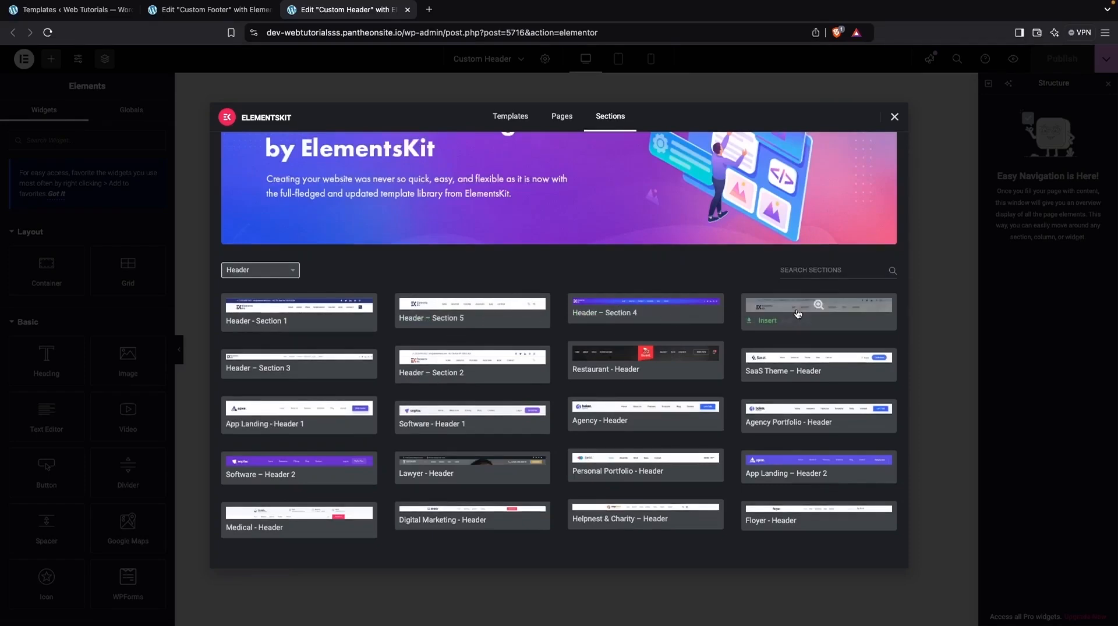
scroll(781, 389, down, 3)
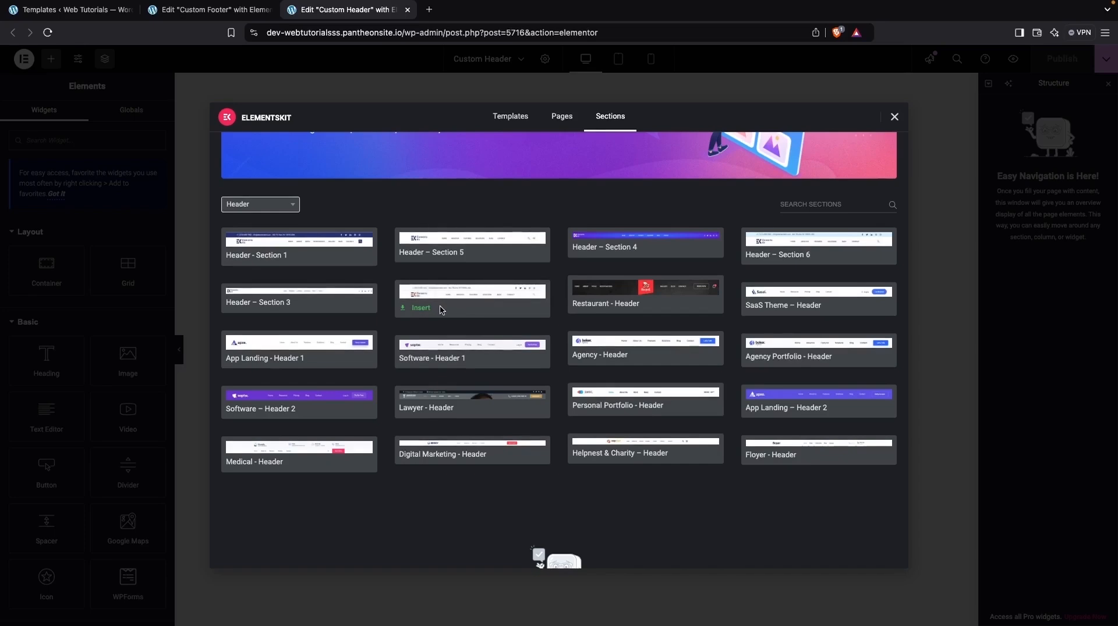
click(427, 255)
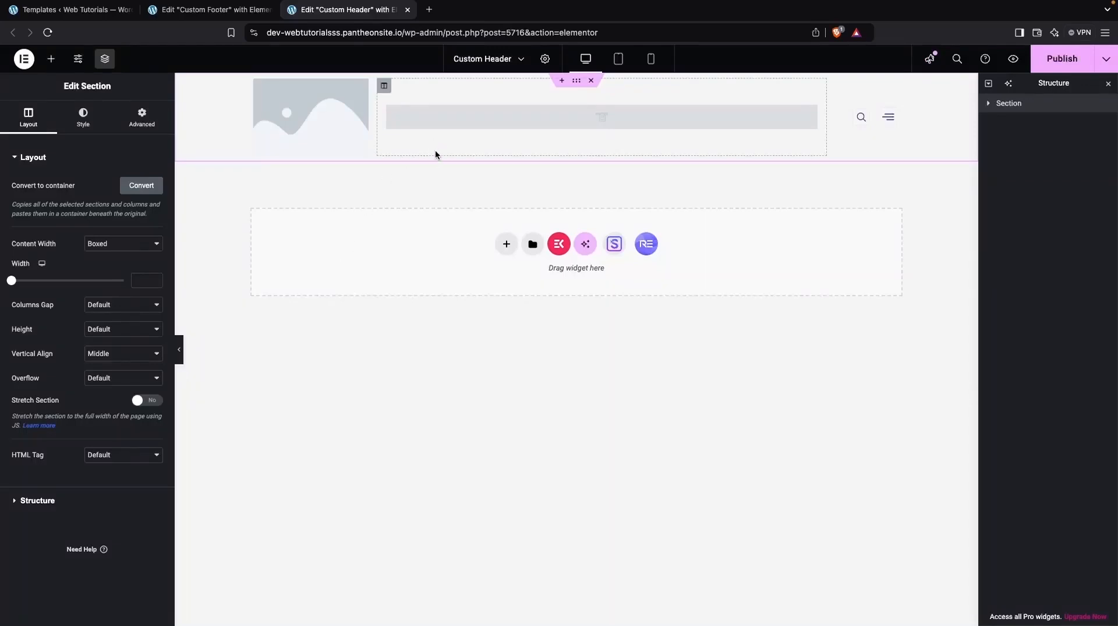
click(298, 106)
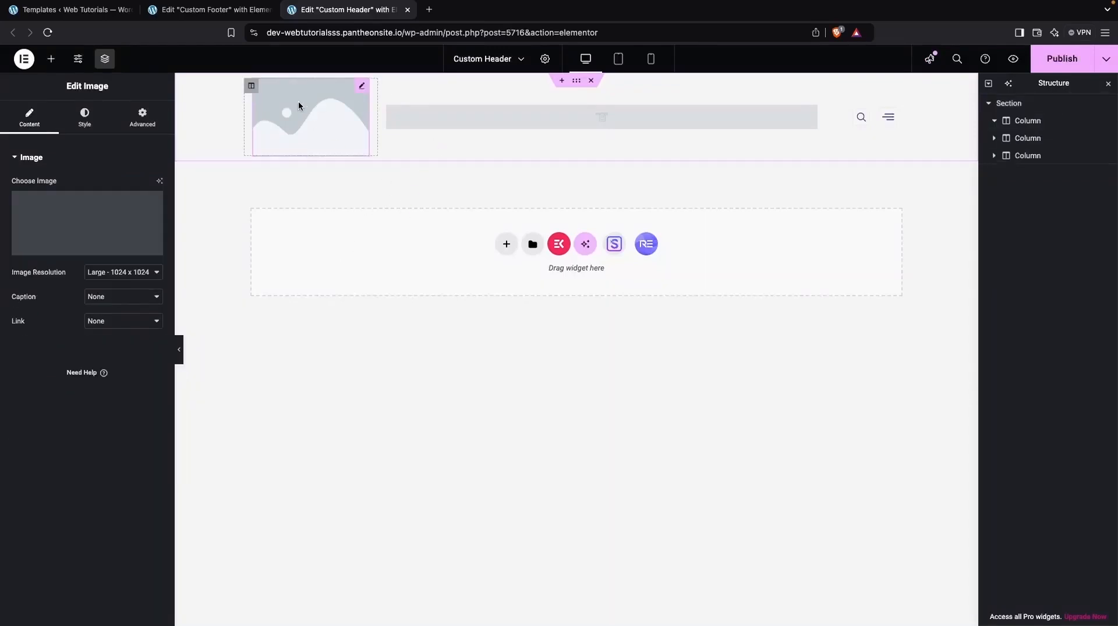
click(106, 210)
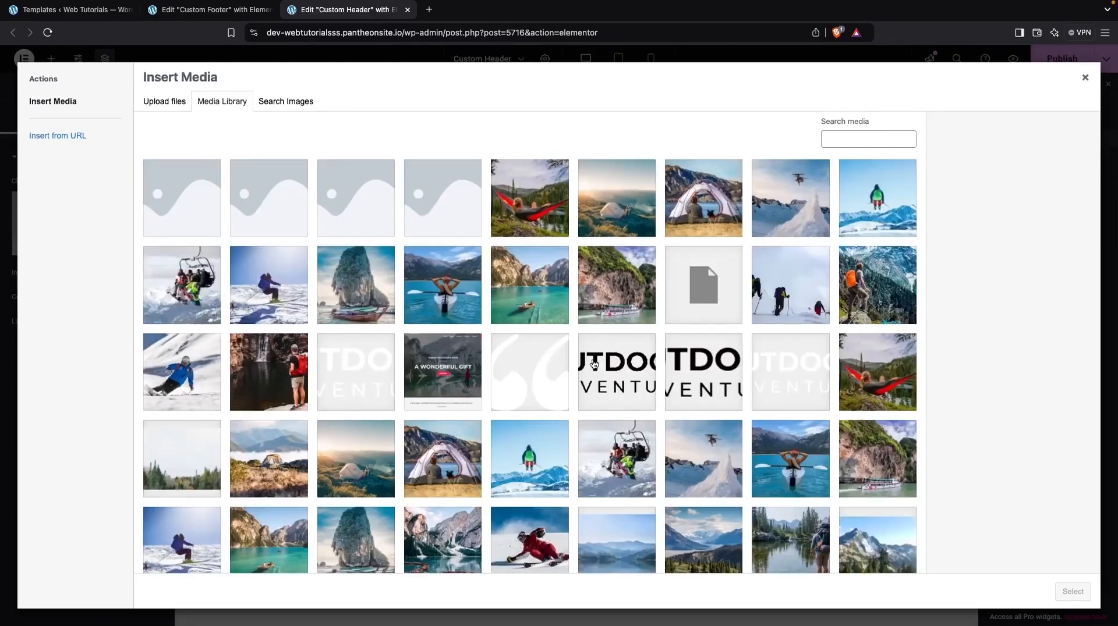
click(369, 366)
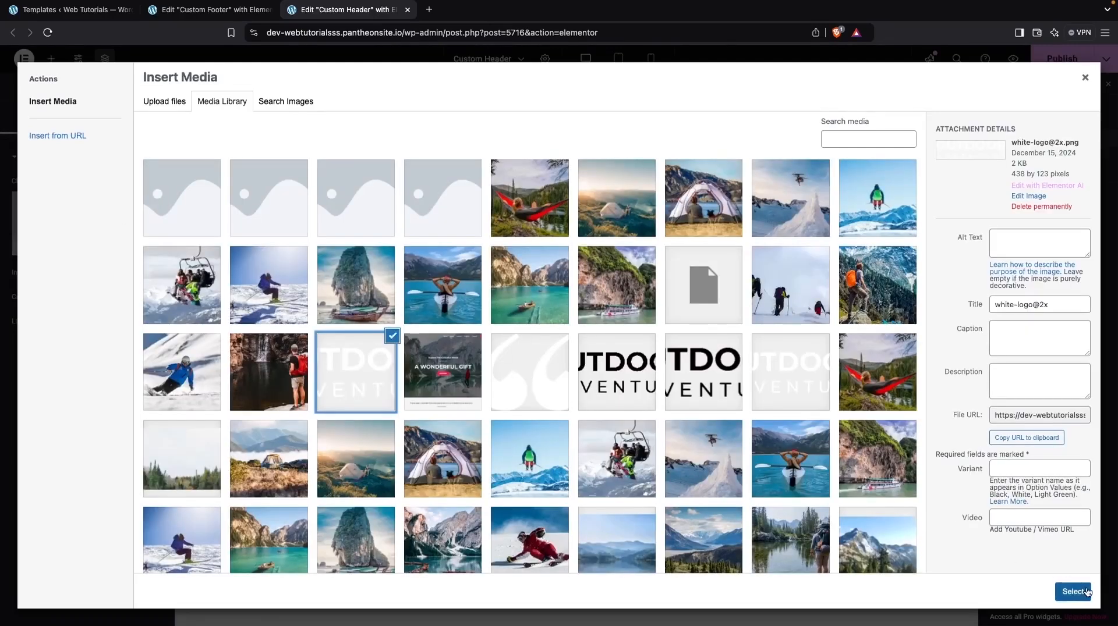
click(1073, 591)
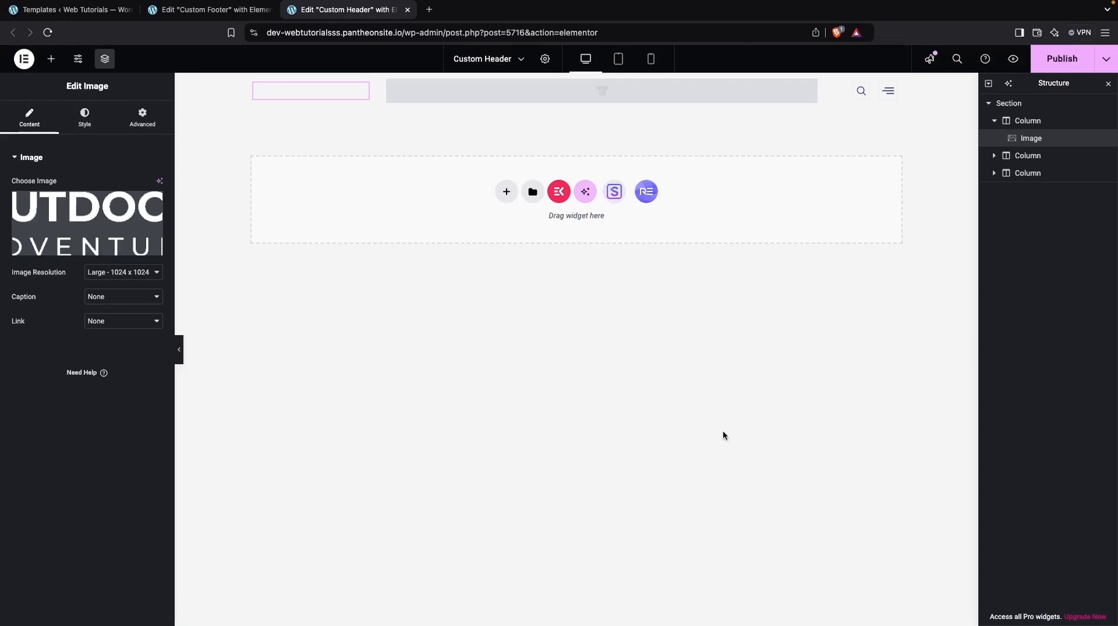
Step: Assign the Primary Menu to the ElementsKit Nav Menu widget in the header
click(572, 102)
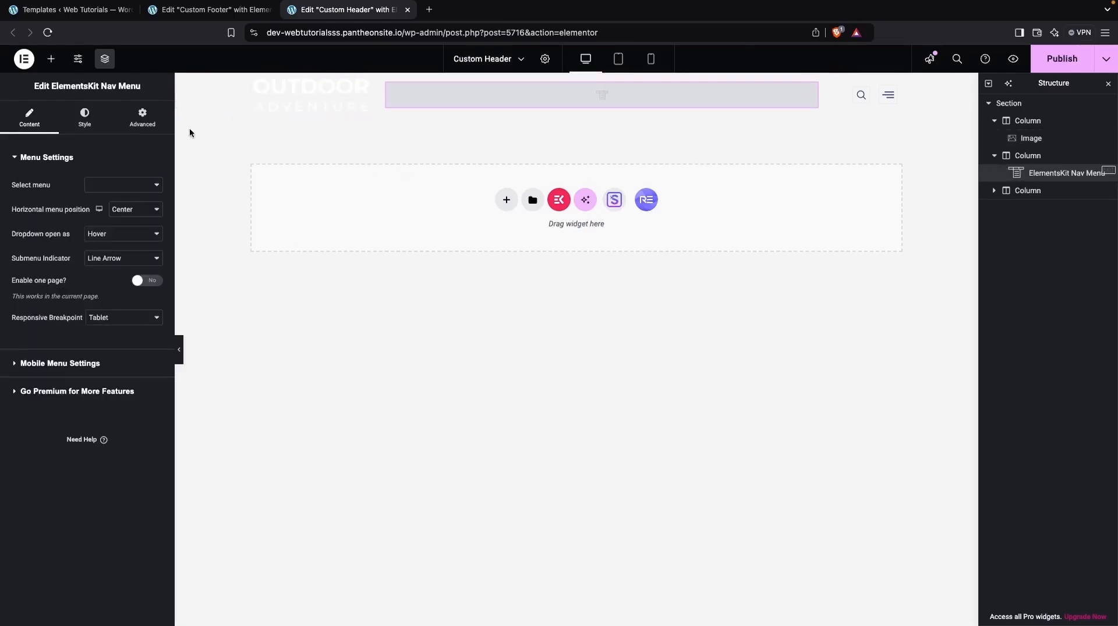
click(139, 173)
click(102, 161)
click(115, 185)
click(117, 189)
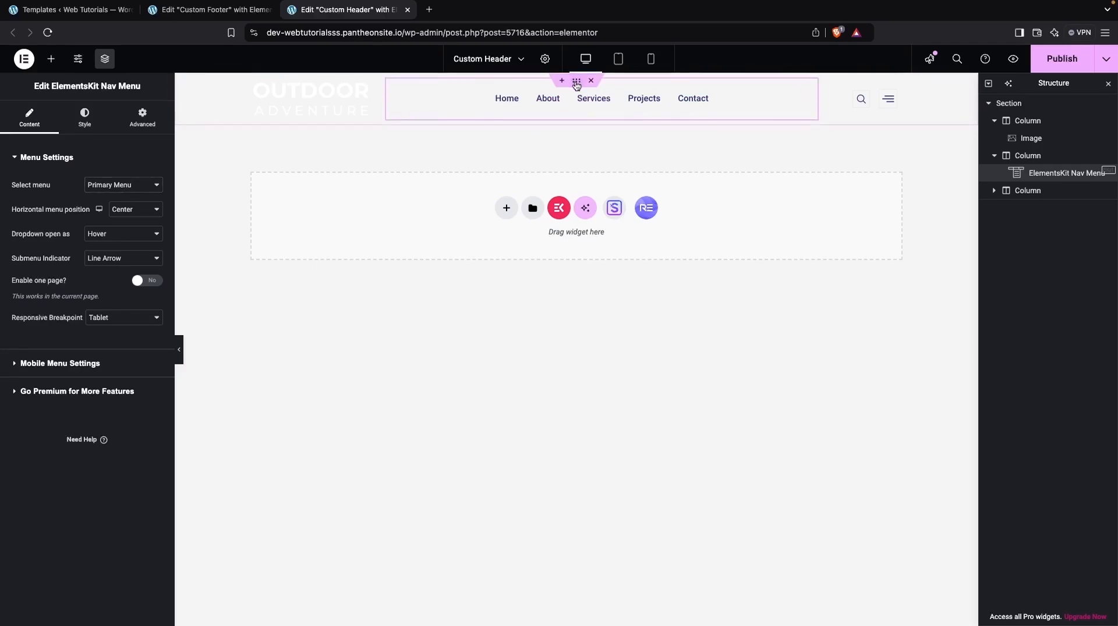
Step: Give the whole header section a classic background in black, #000000
click(1009, 104)
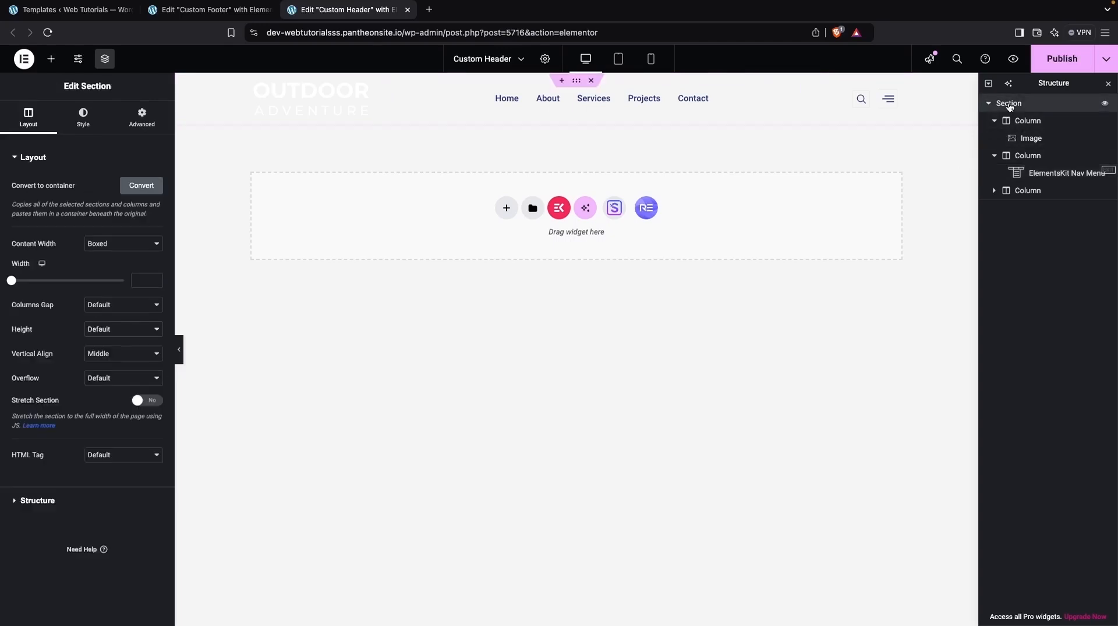
click(84, 116)
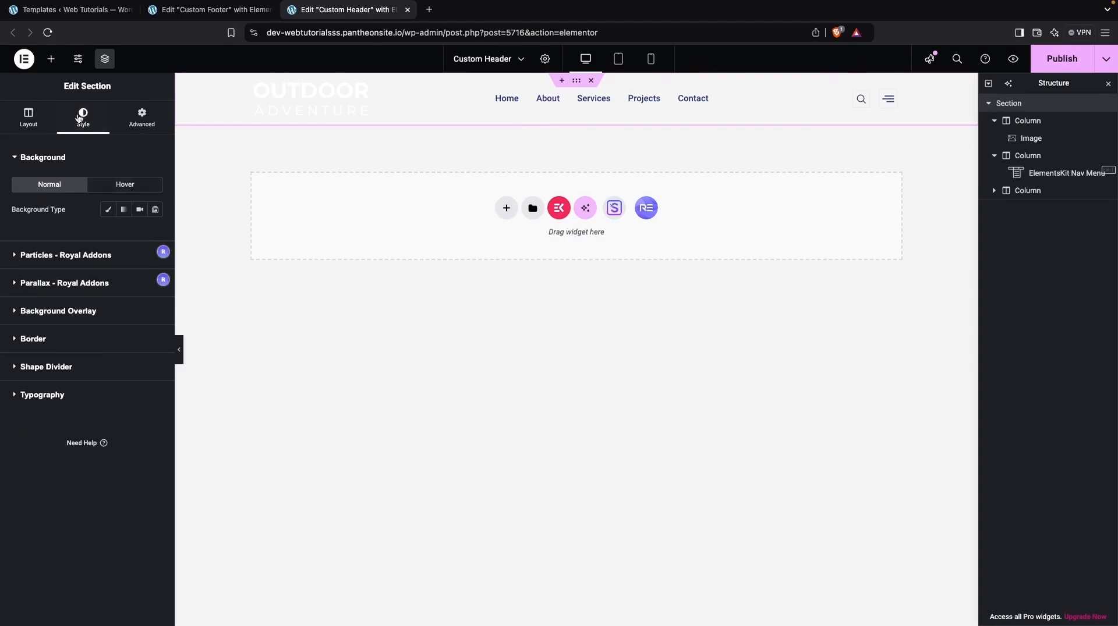
click(108, 210)
click(155, 234)
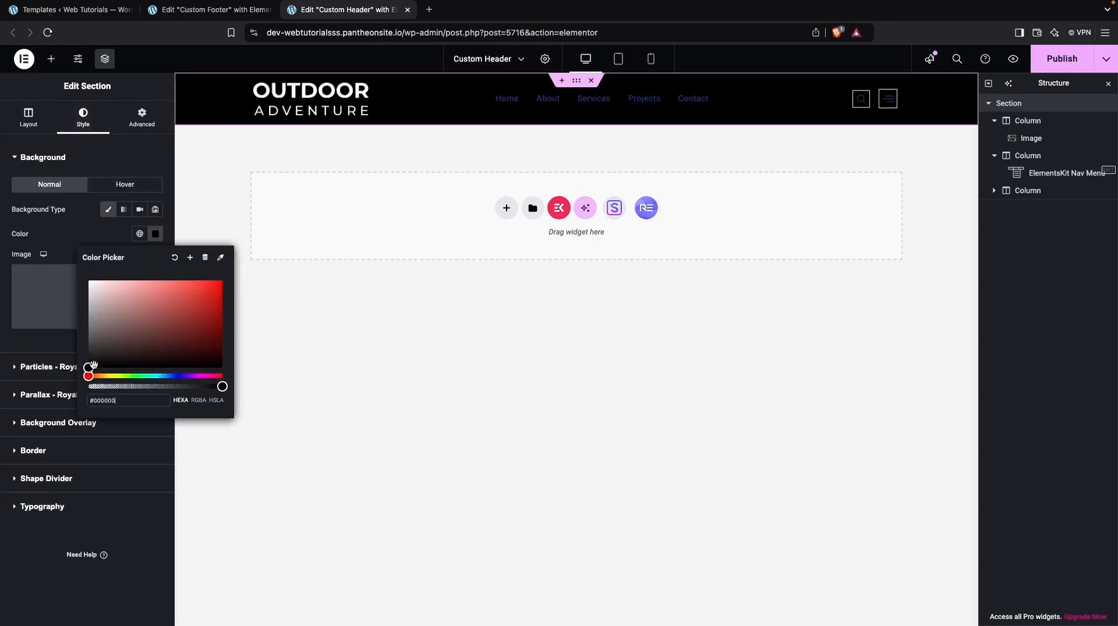
click(375, 458)
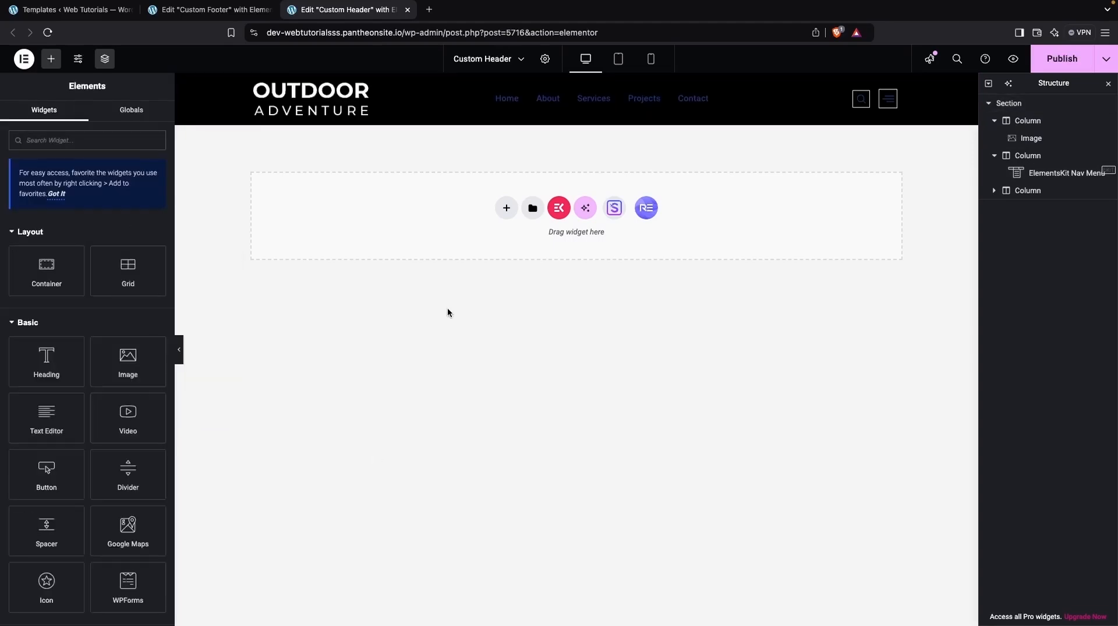
Step: Set the normal-state item text color of the header's navigation menu to light grey #C9C9C9
click(509, 104)
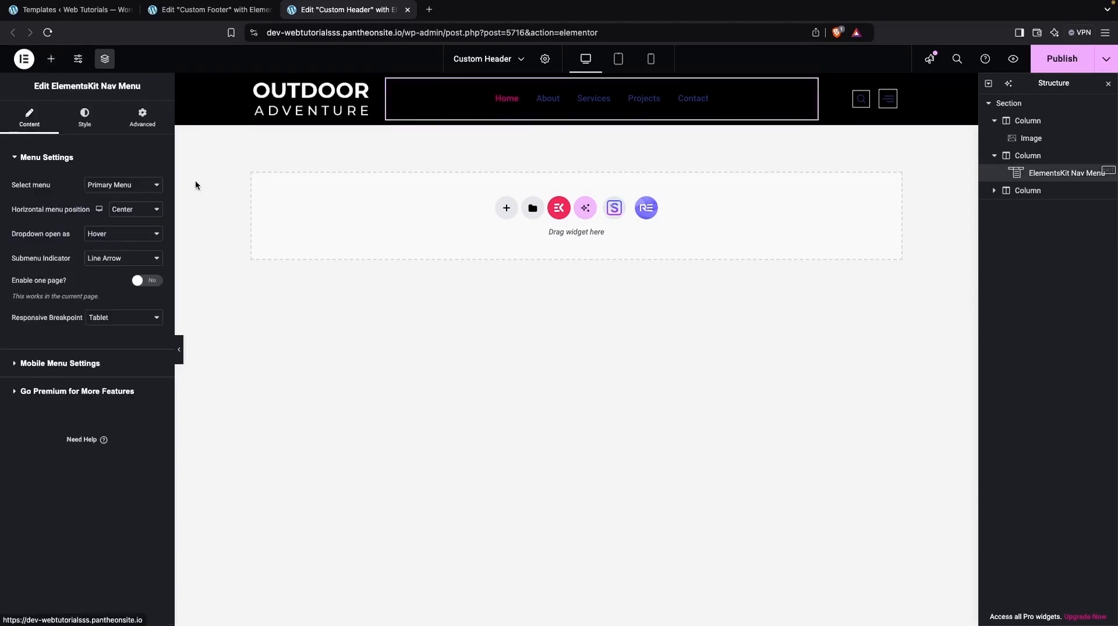
click(86, 116)
scroll(73, 294, down, 4)
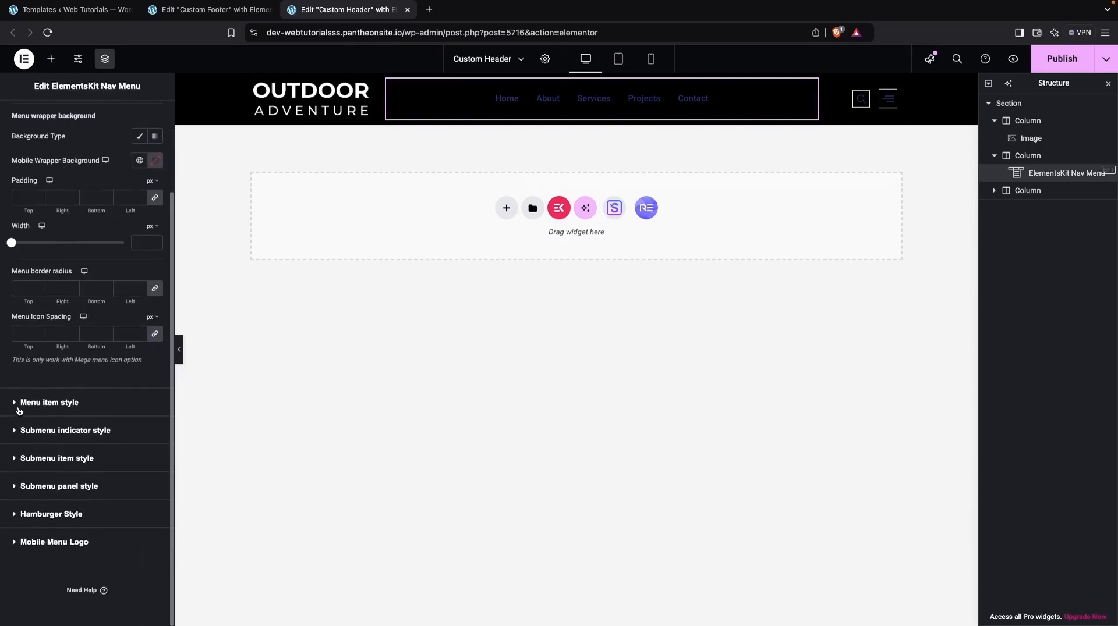
click(19, 403)
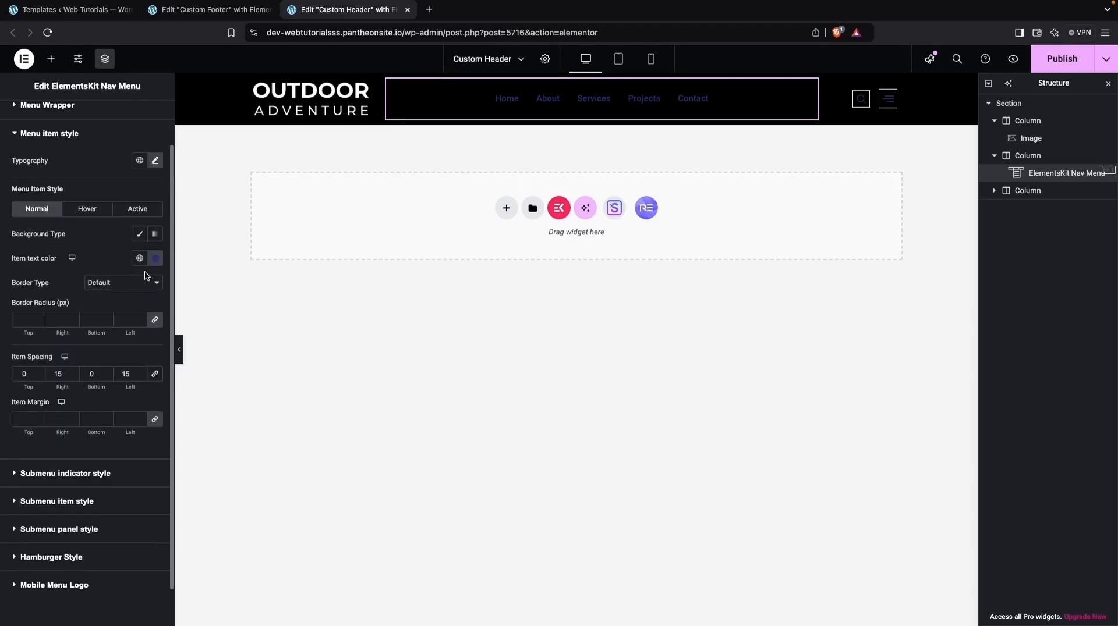
click(156, 264)
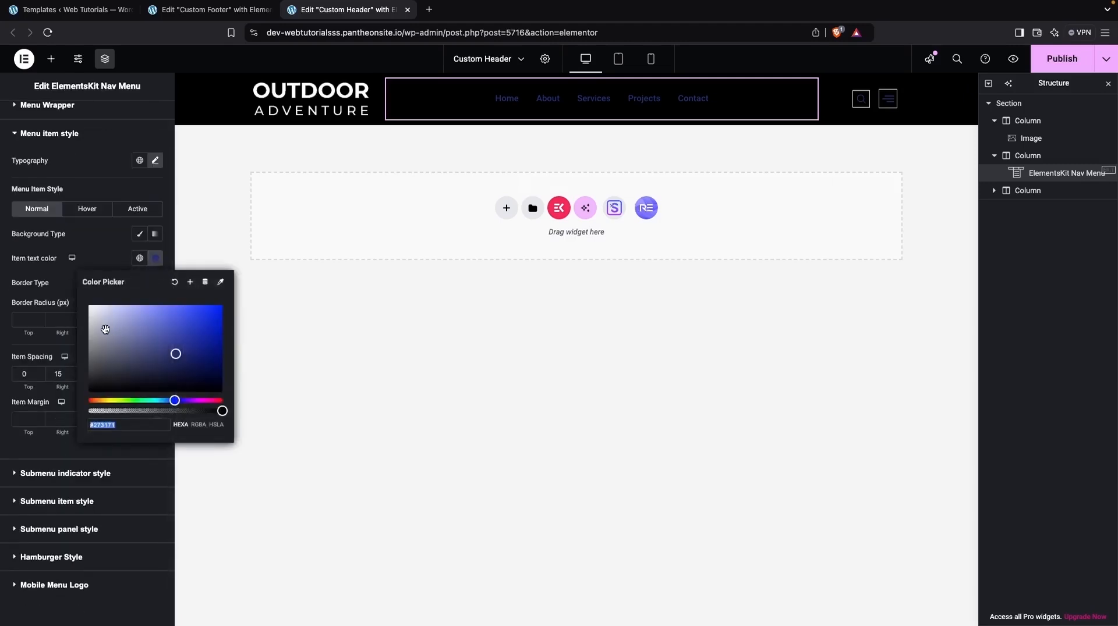
text(#E4E4E4)
drag(75, 314, 68, 324)
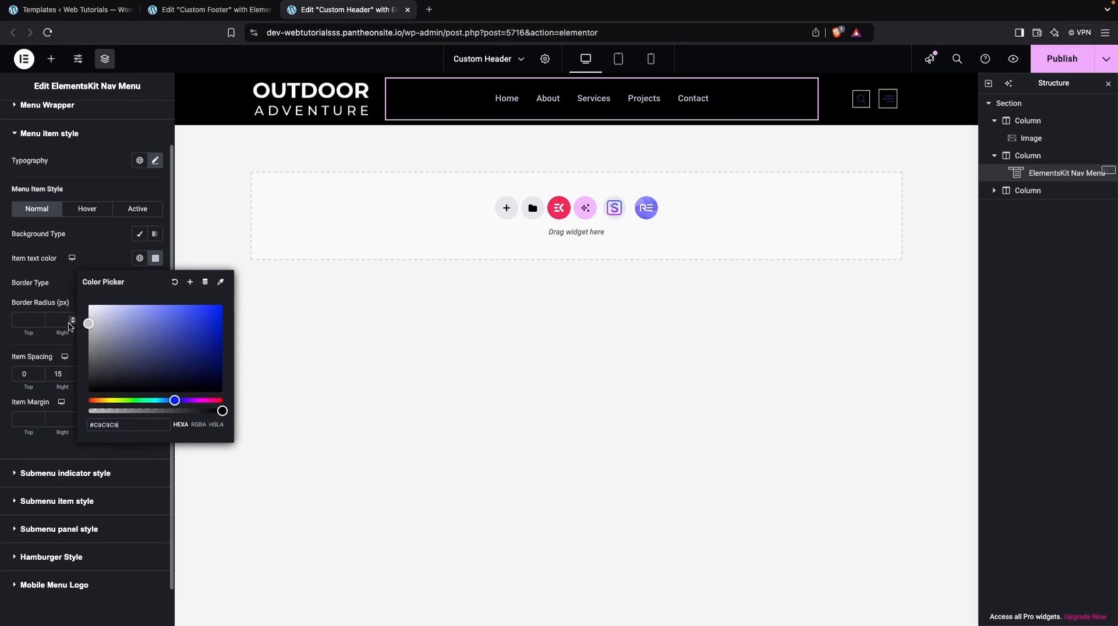
double_click(128, 429)
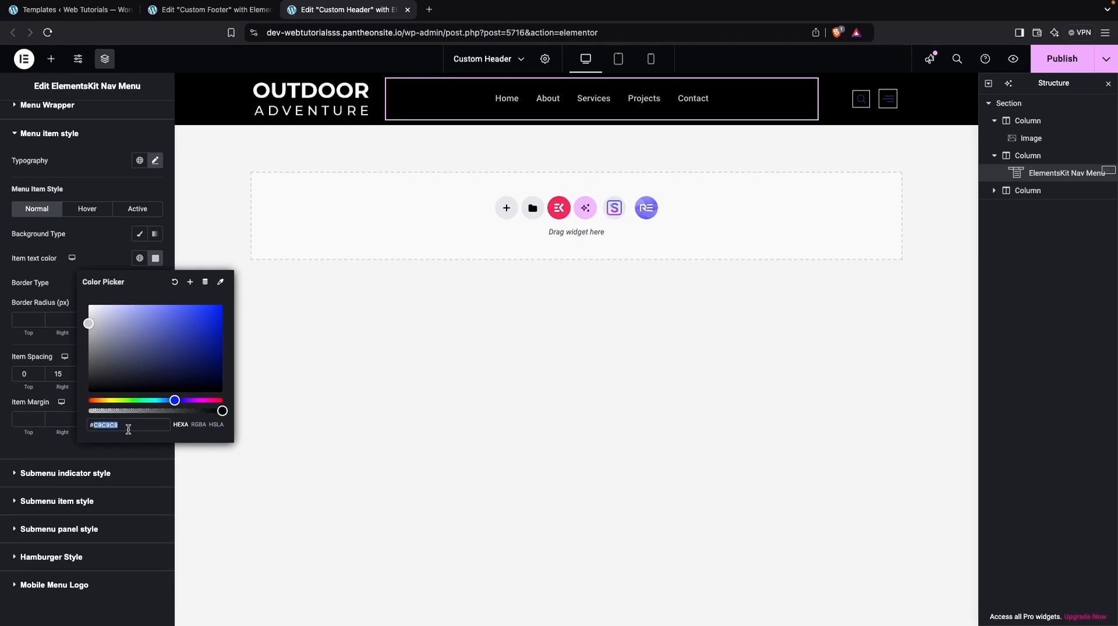
click(323, 318)
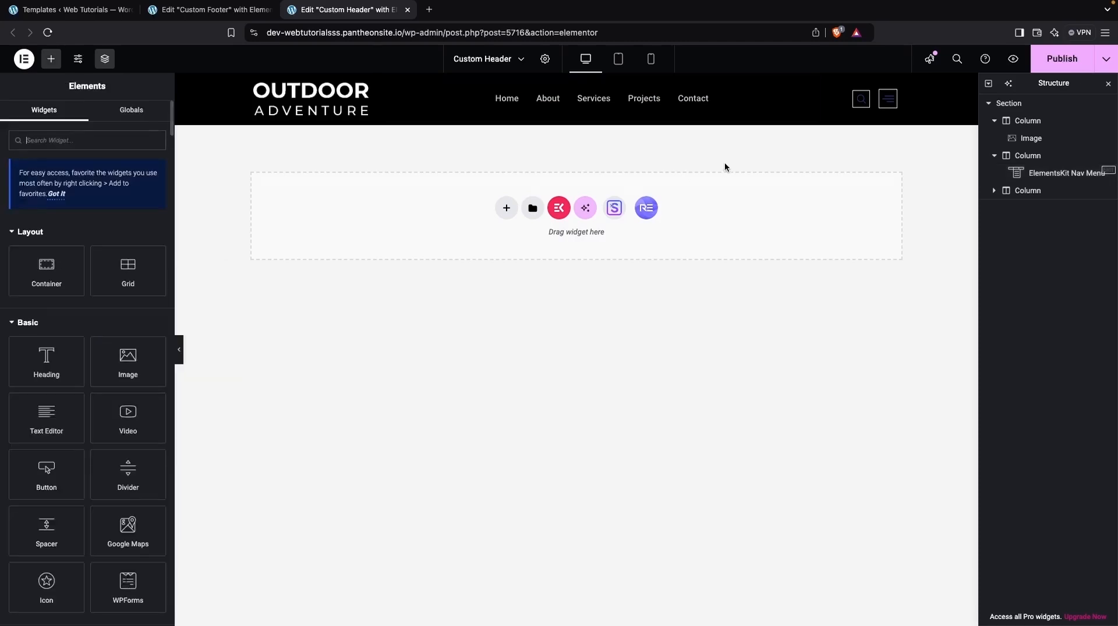
Step: Set the Header Search icon's normal color to #C9C9C9 and close the search overlay
click(861, 105)
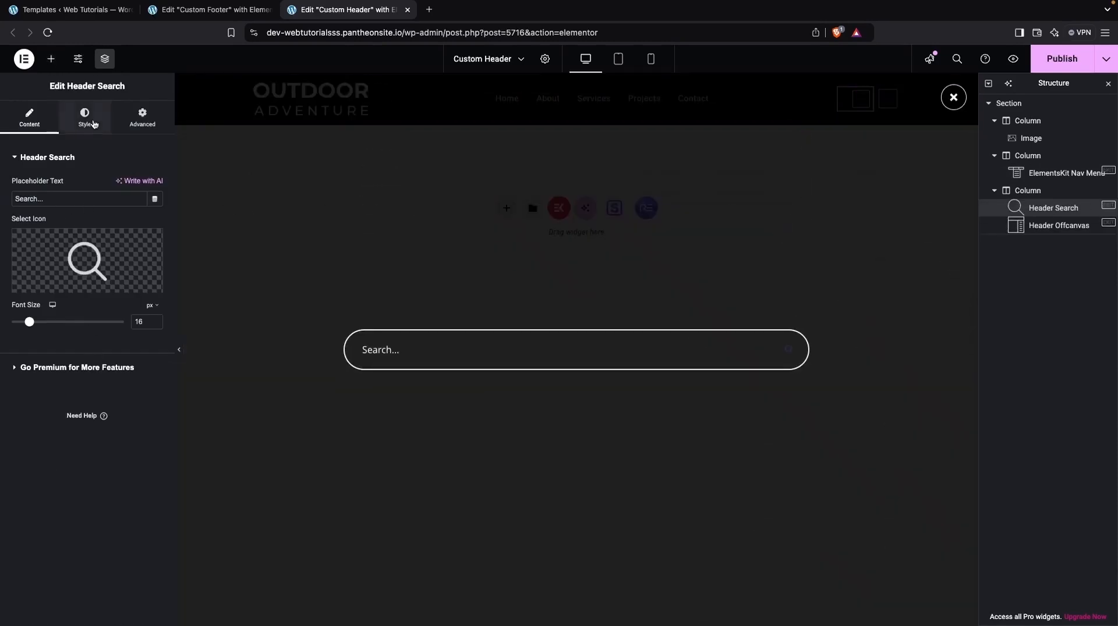
click(84, 116)
click(149, 208)
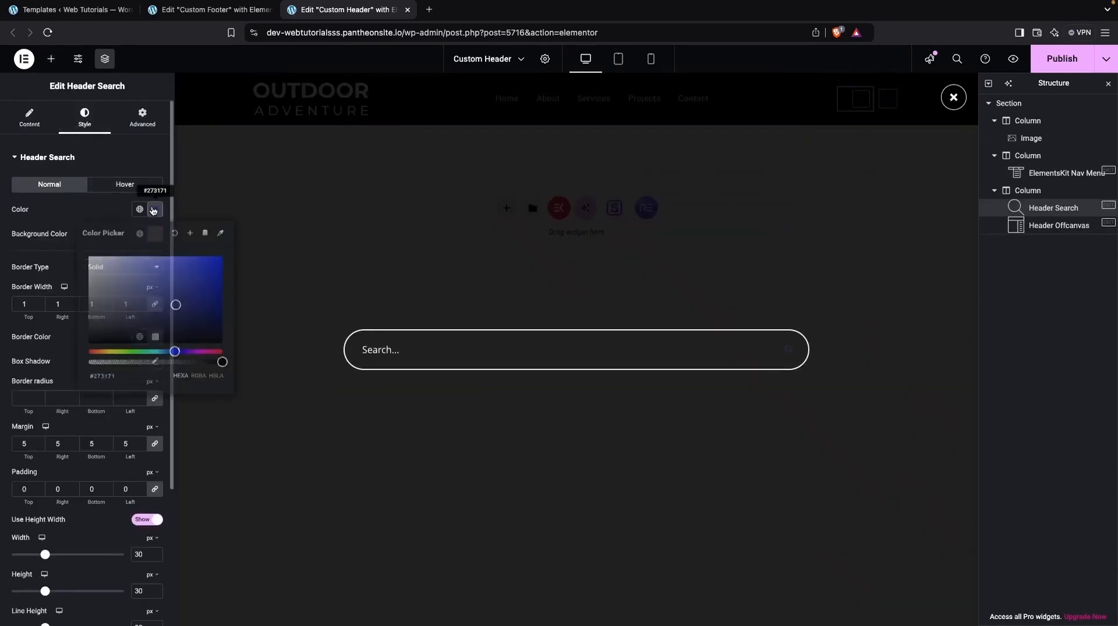
click(113, 373)
text(C9C9C9)
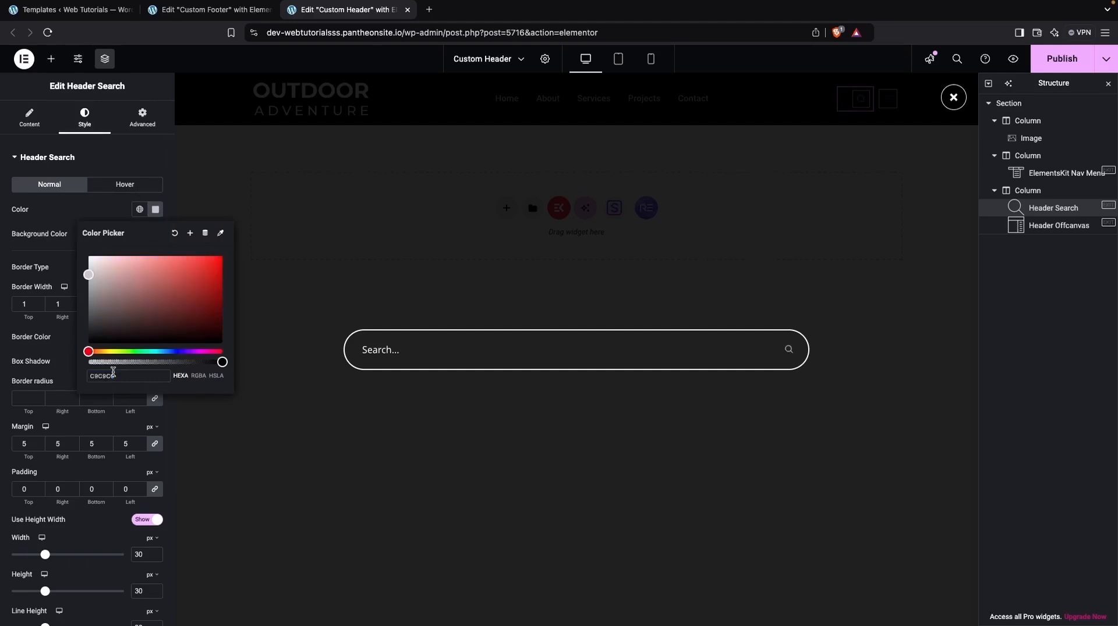
click(952, 97)
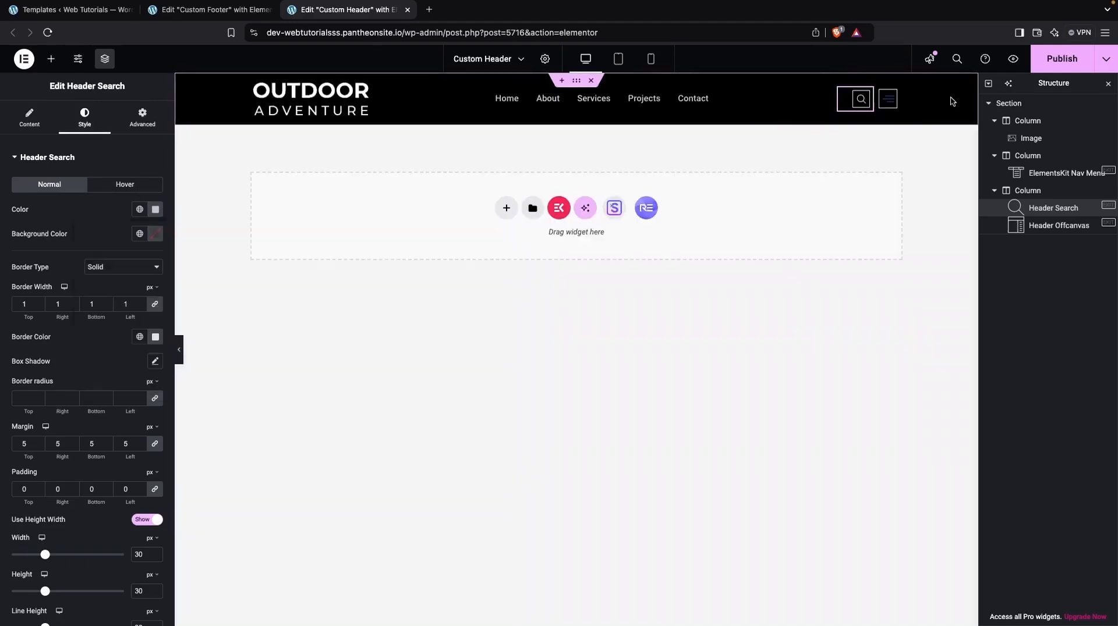
Step: Set the Header Offcanvas hamburger icon color to #C9C9C9 and close the offcanvas preview
click(889, 97)
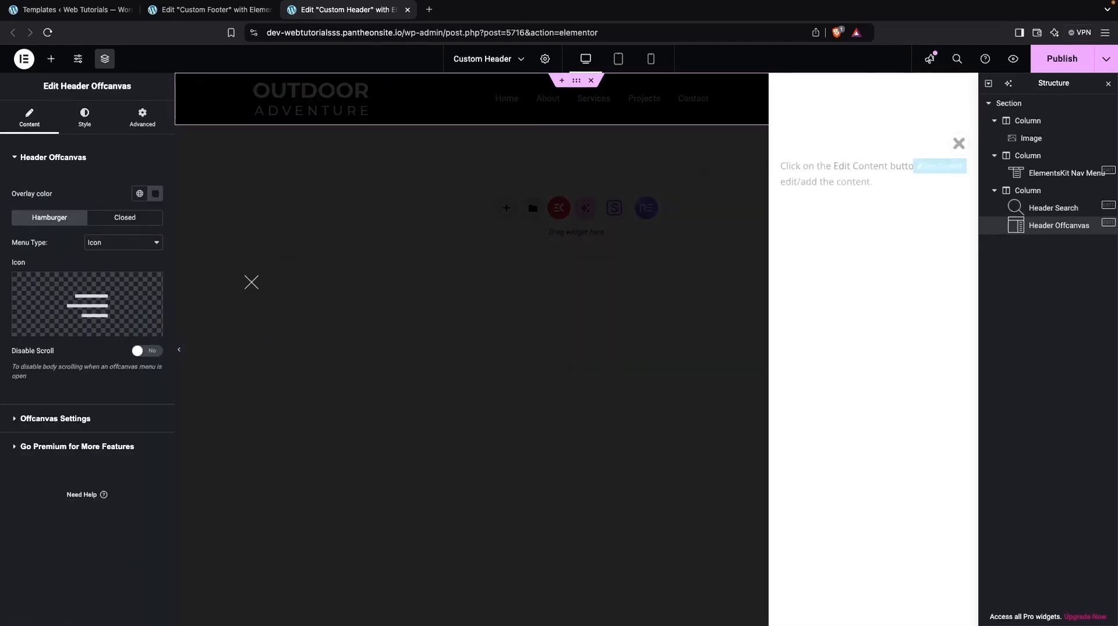
click(85, 117)
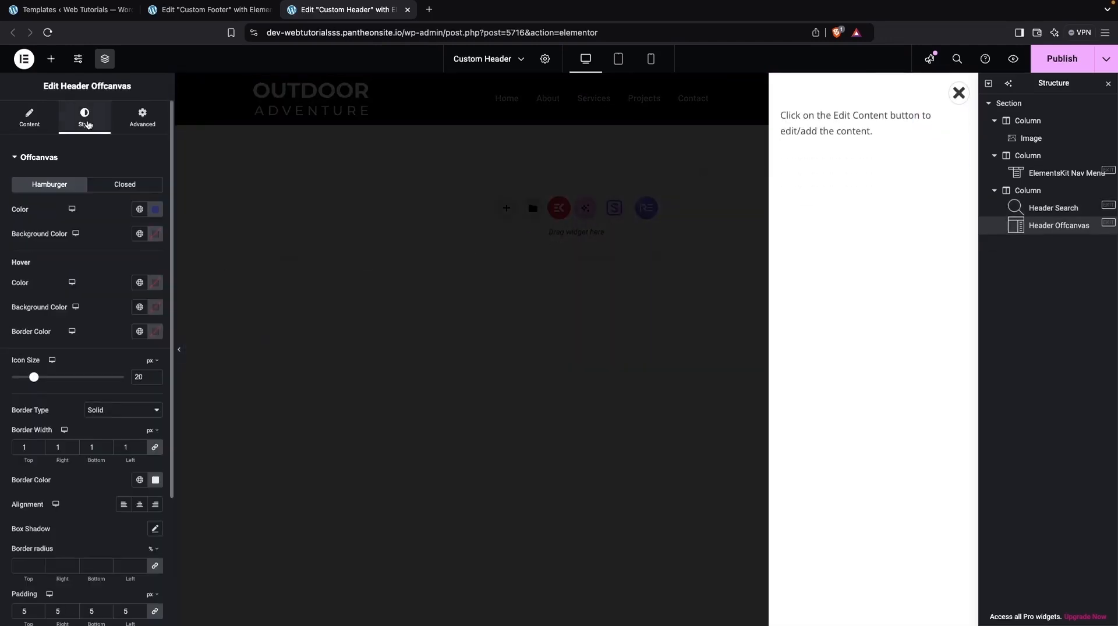
click(156, 210)
click(114, 378)
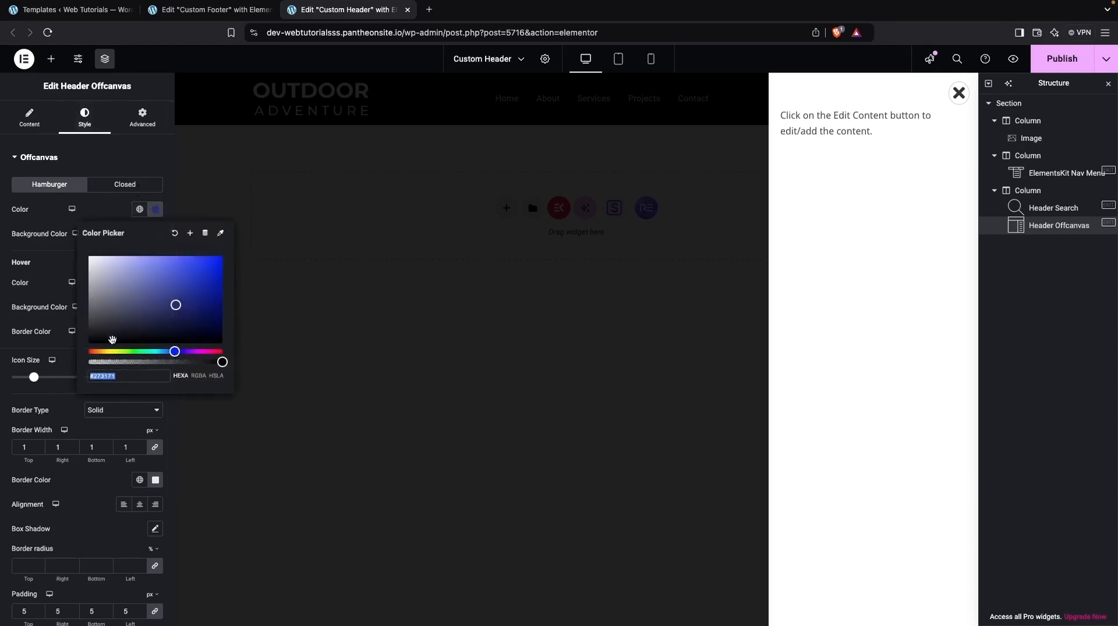
text(c9c9c9)
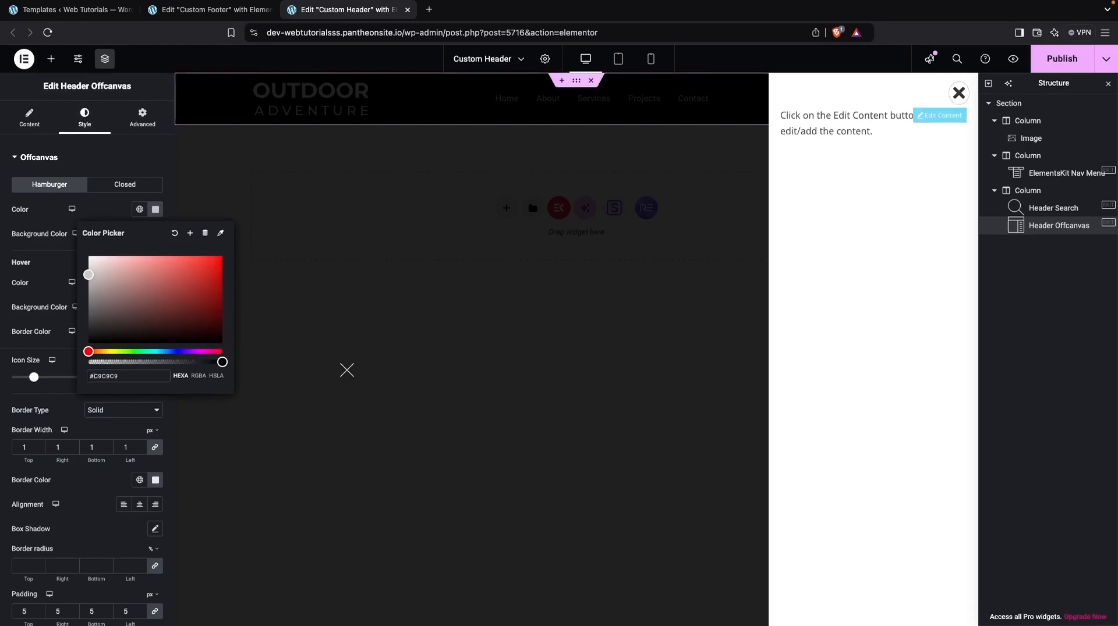
click(347, 369)
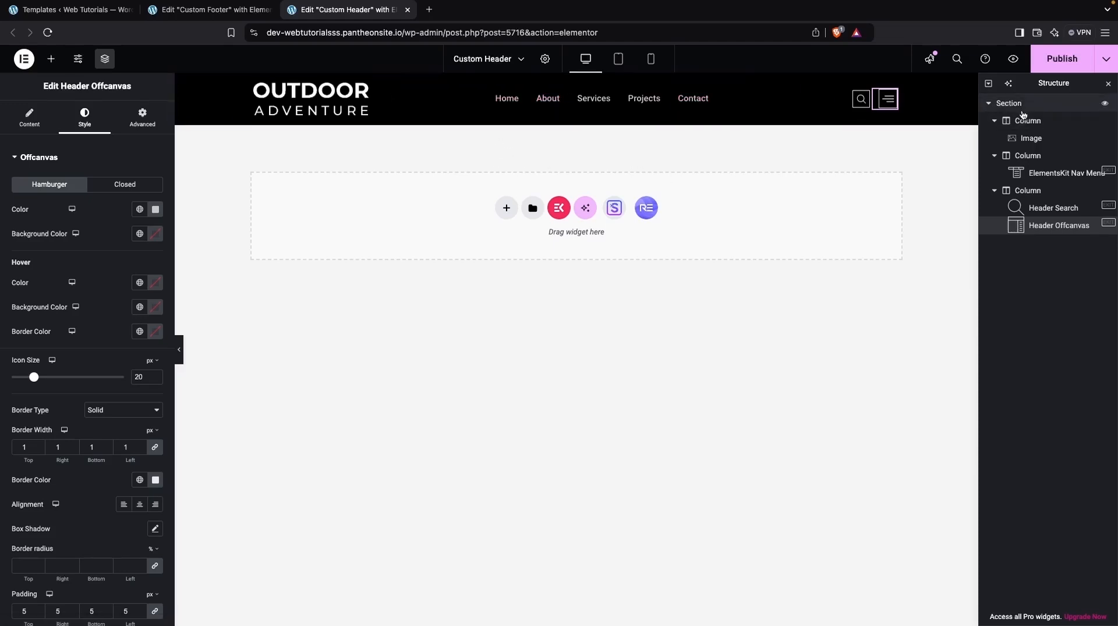
Step: Set the header section's top and bottom padding to 20 px and publish the Custom Header template
click(1006, 105)
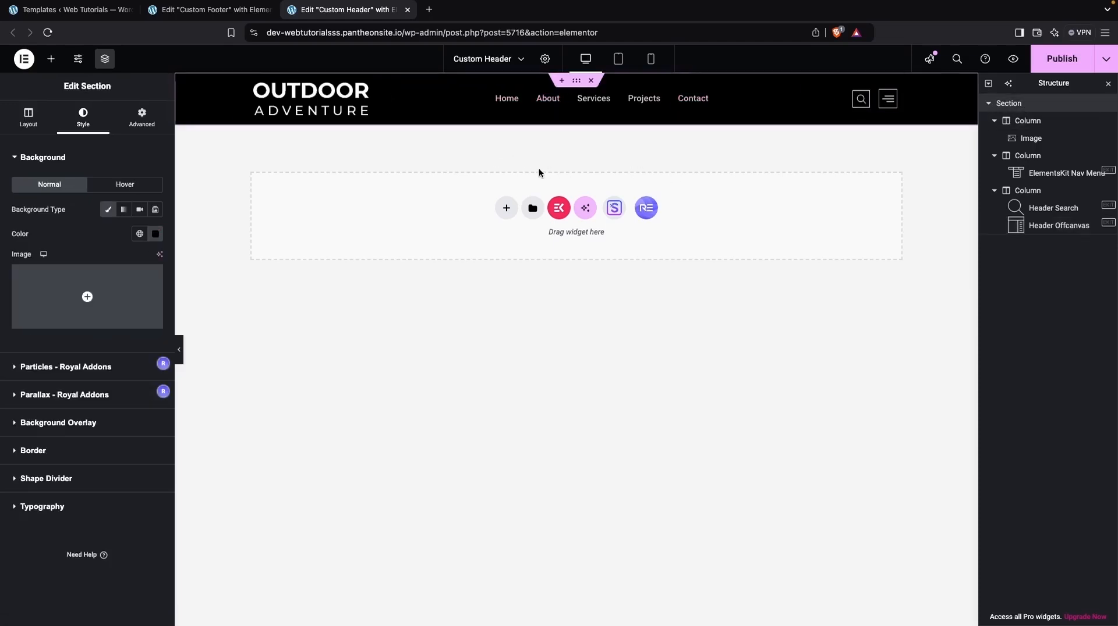
click(141, 117)
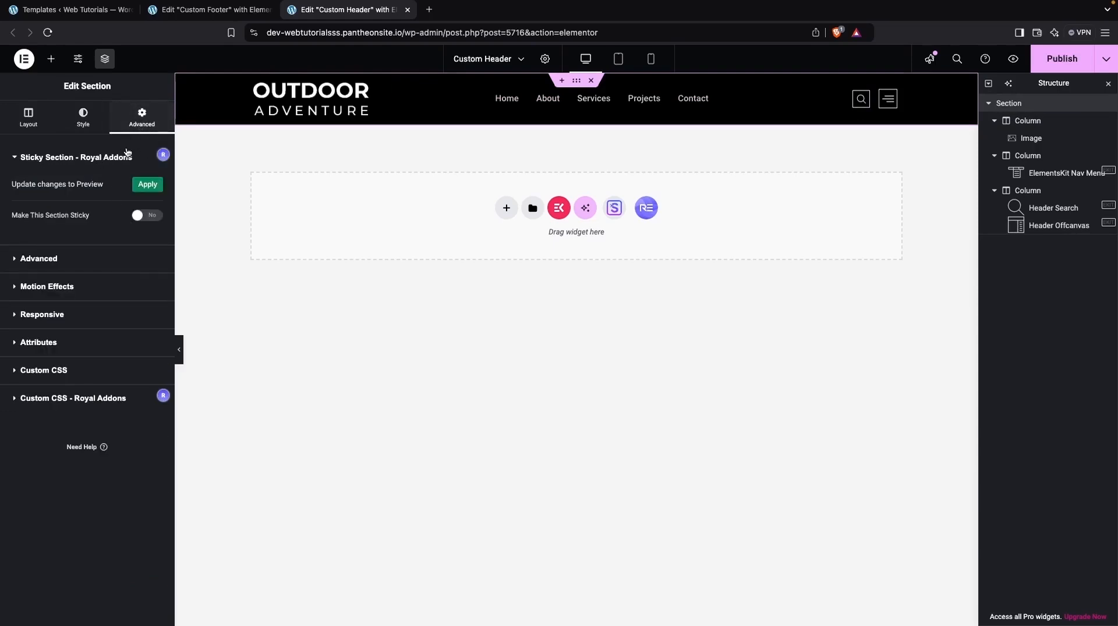
click(38, 259)
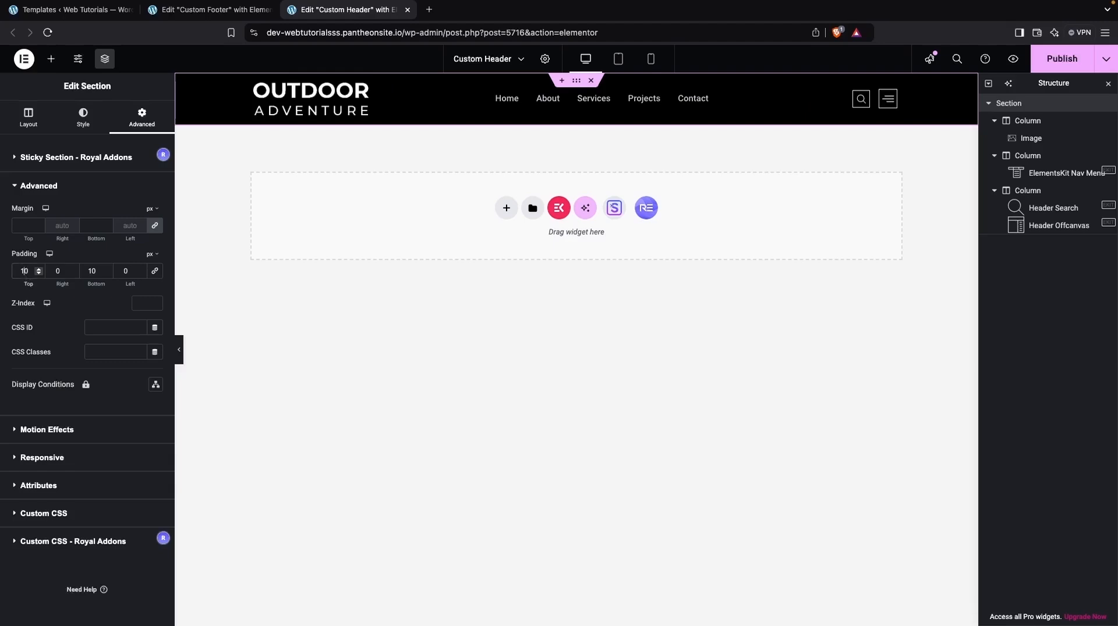
key(BackSpace)
text(2)
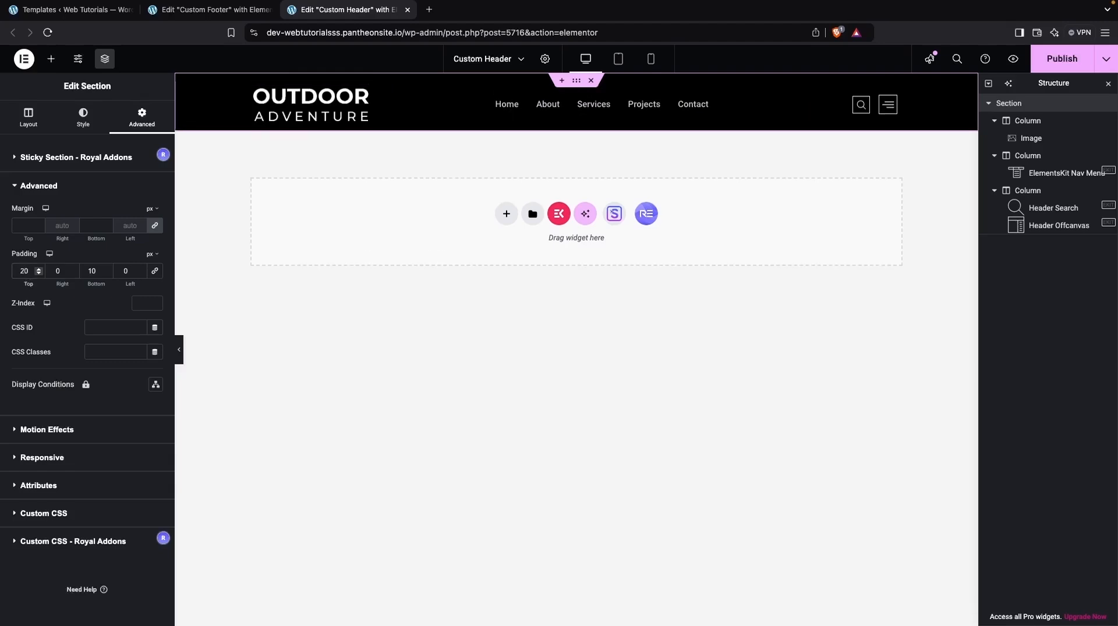
click(91, 272)
key(BackSpace)
text(2)
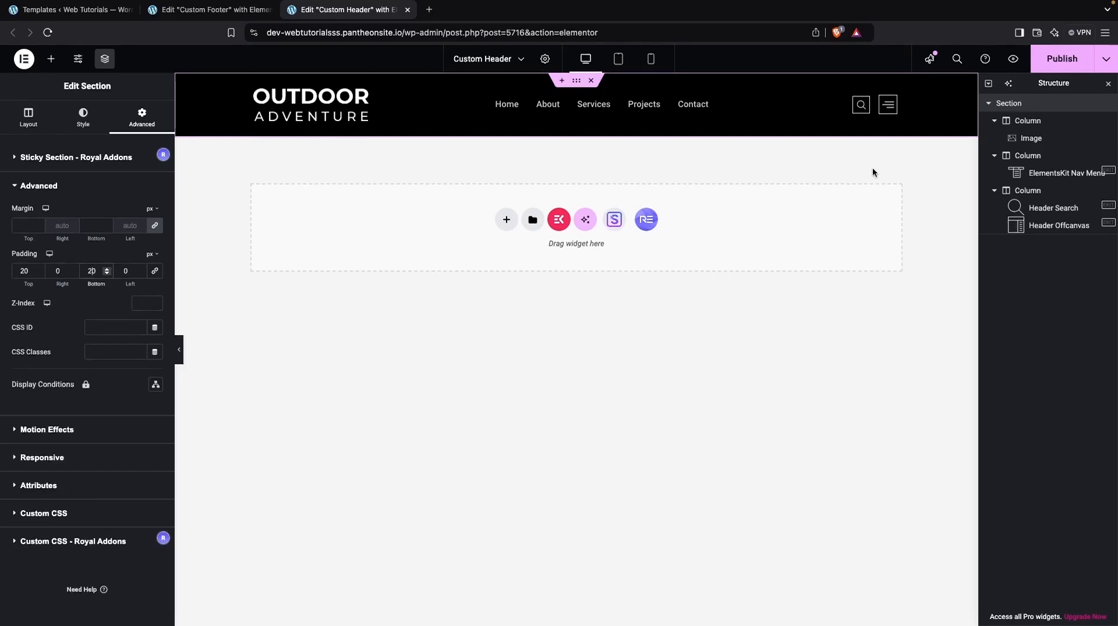
click(1055, 65)
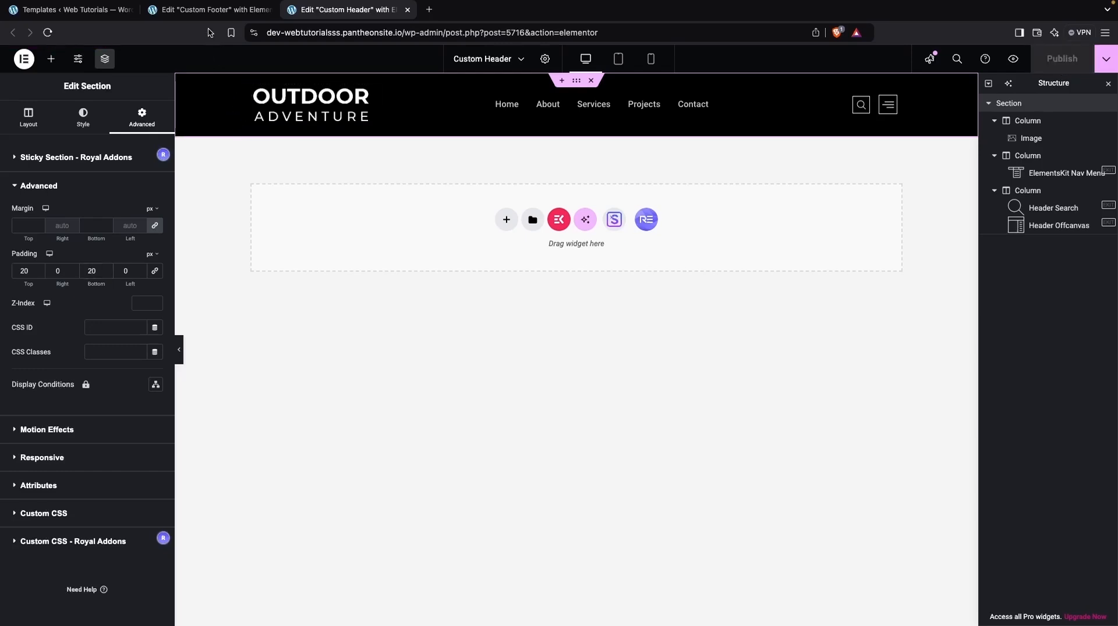
Step: In the Custom Footer template, insert the white Elements Kit footer with the blue copyright bar from the ElementsKit library's Footer sections
click(207, 9)
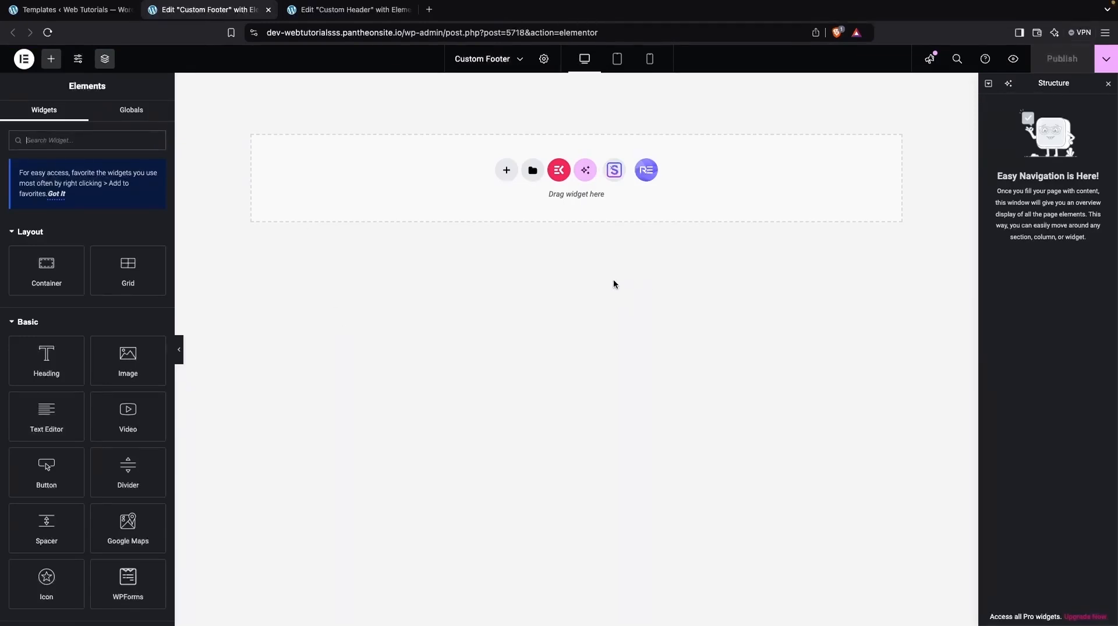
click(560, 171)
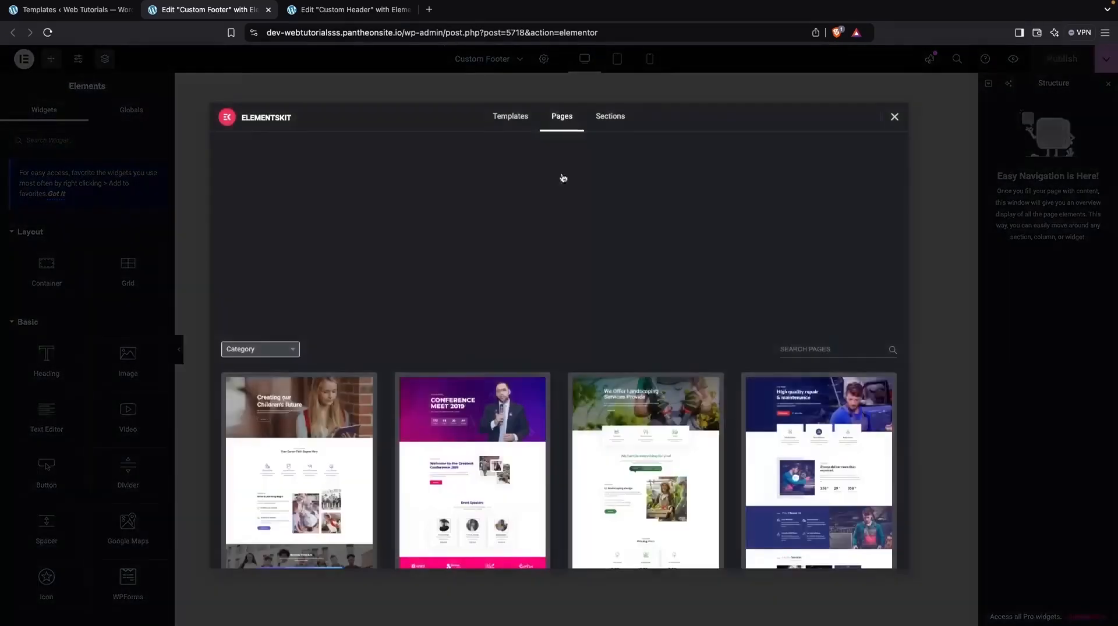
click(285, 349)
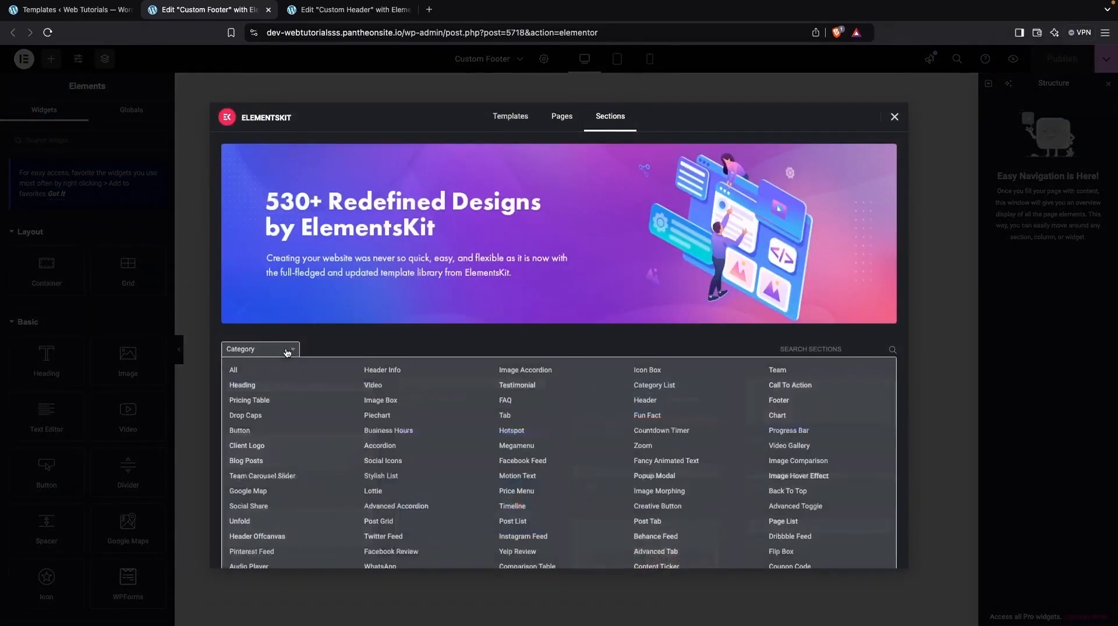
click(784, 404)
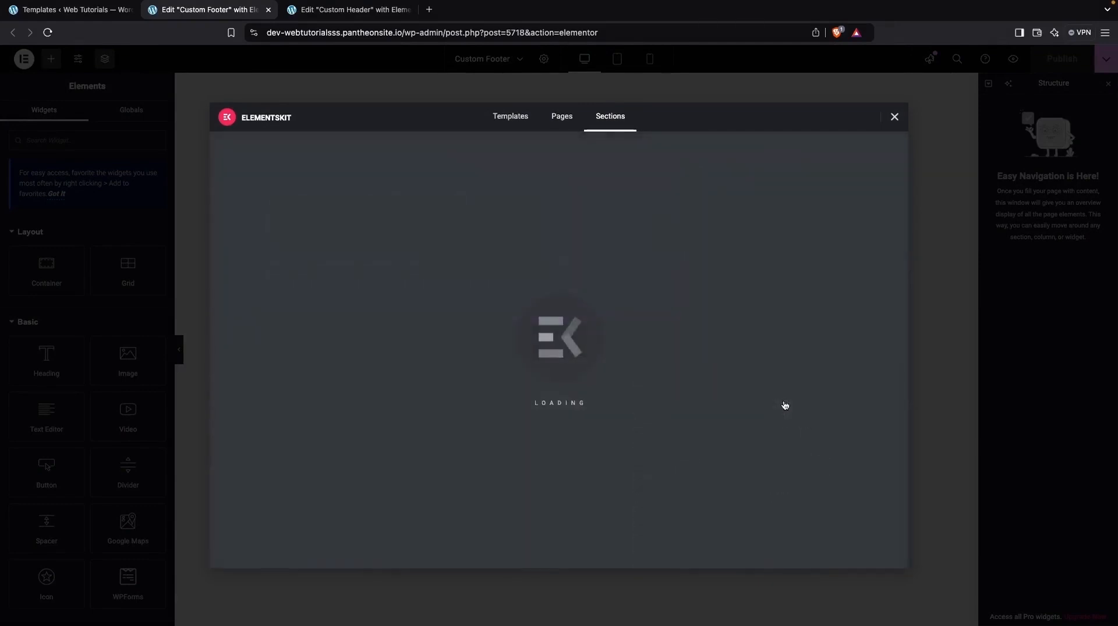
scroll(583, 407, down, 2)
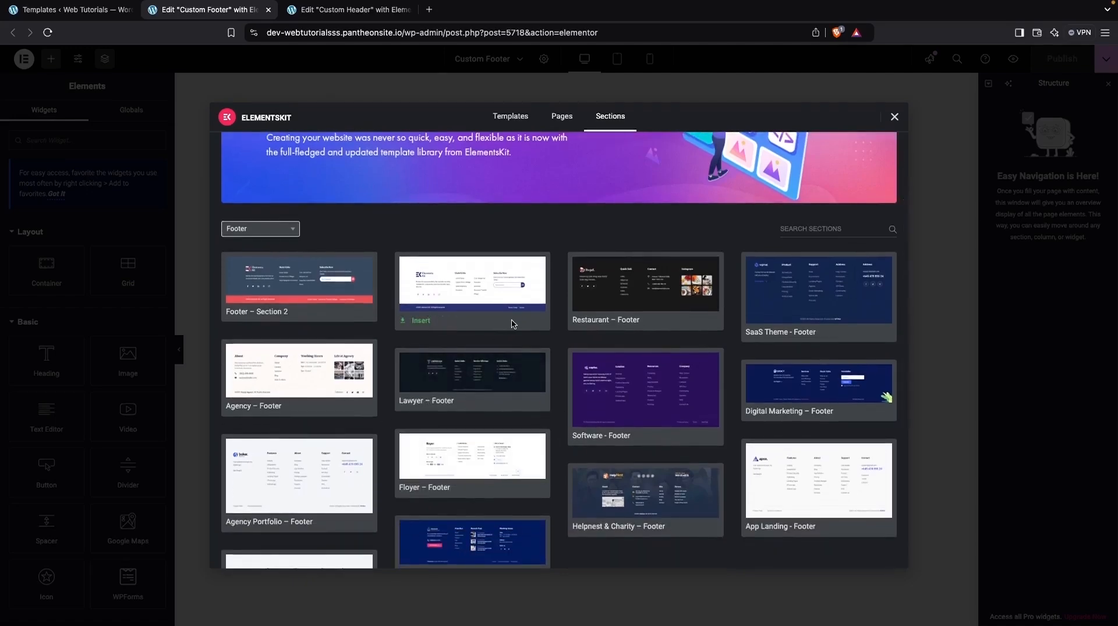
mouse_move(503, 293)
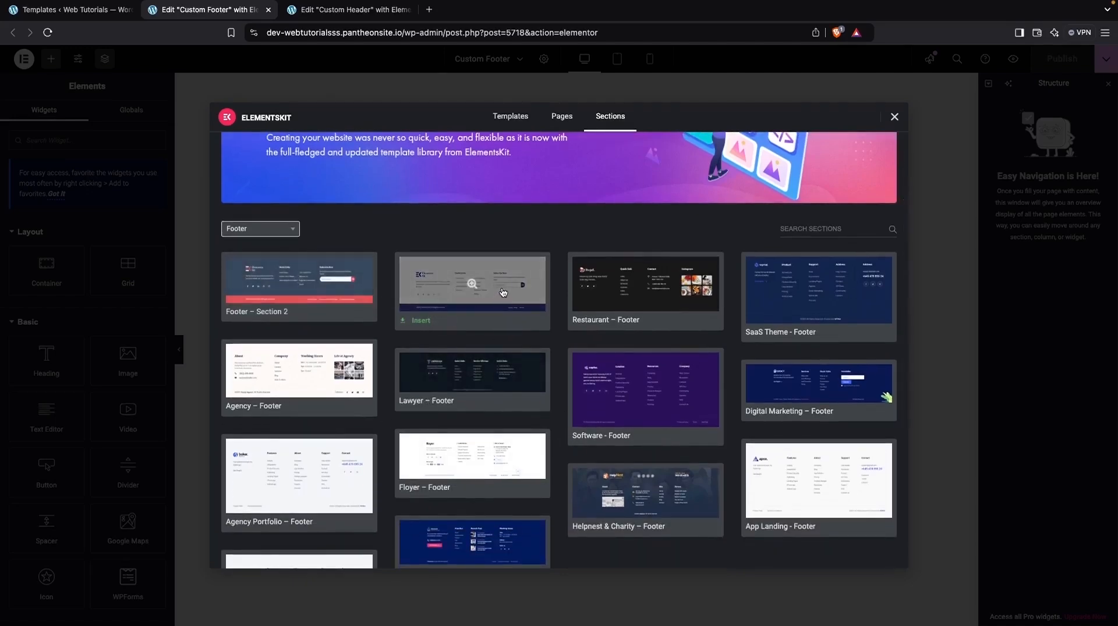
click(411, 321)
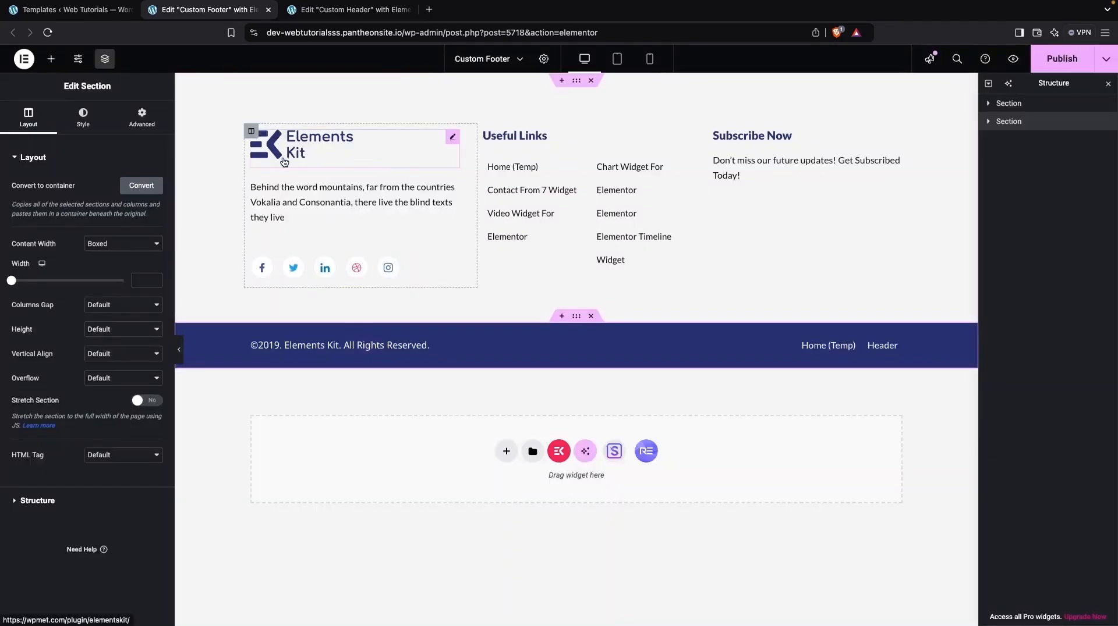
click(280, 160)
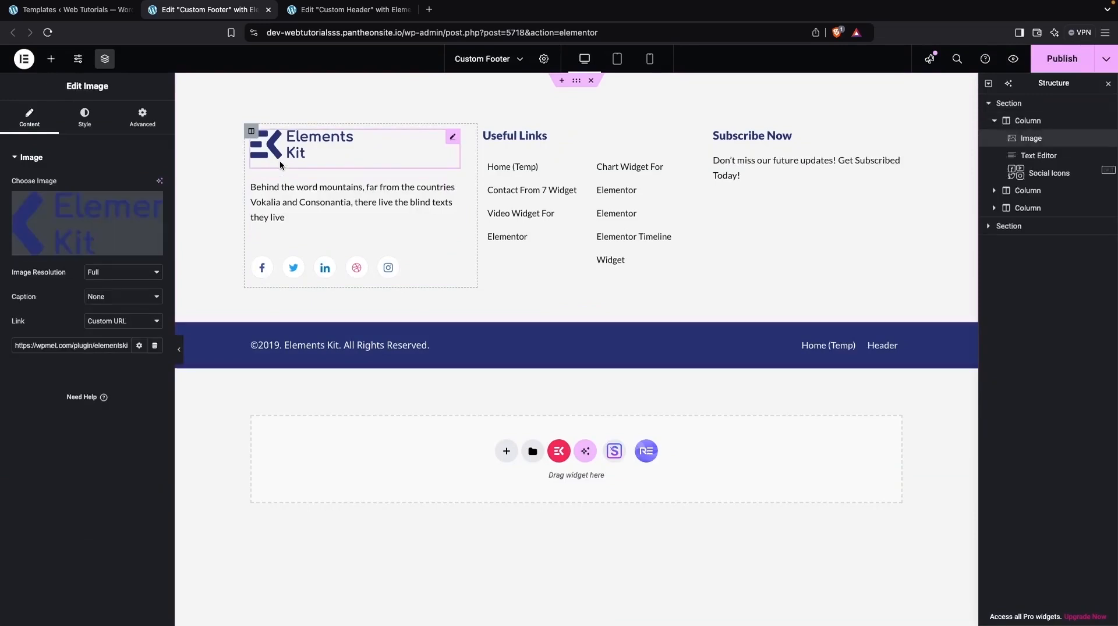
click(120, 229)
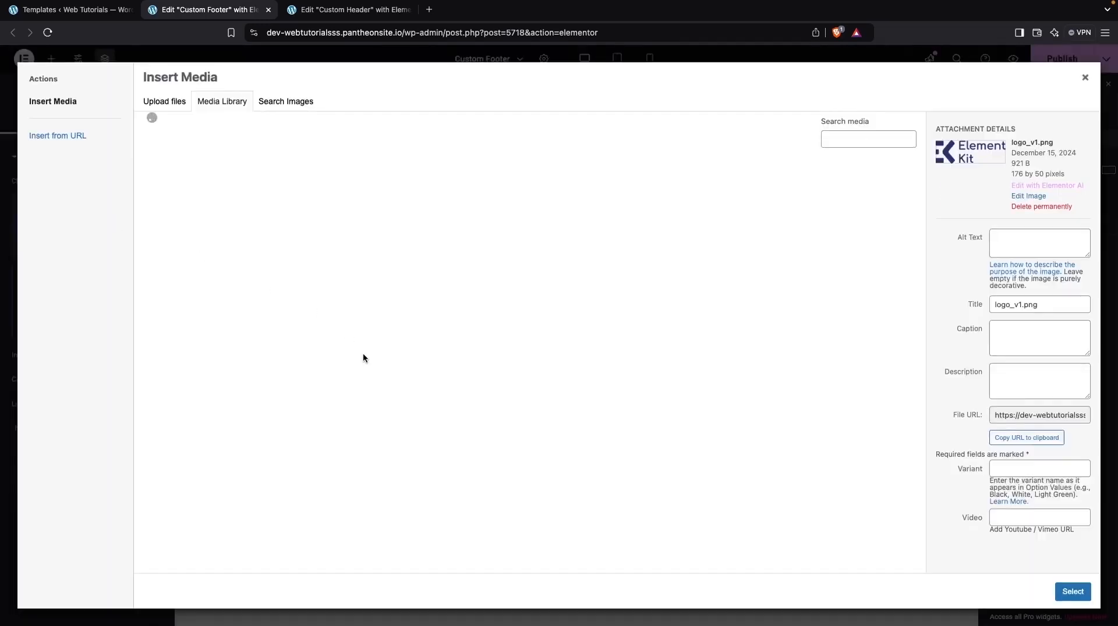
scroll(437, 424, down, 1)
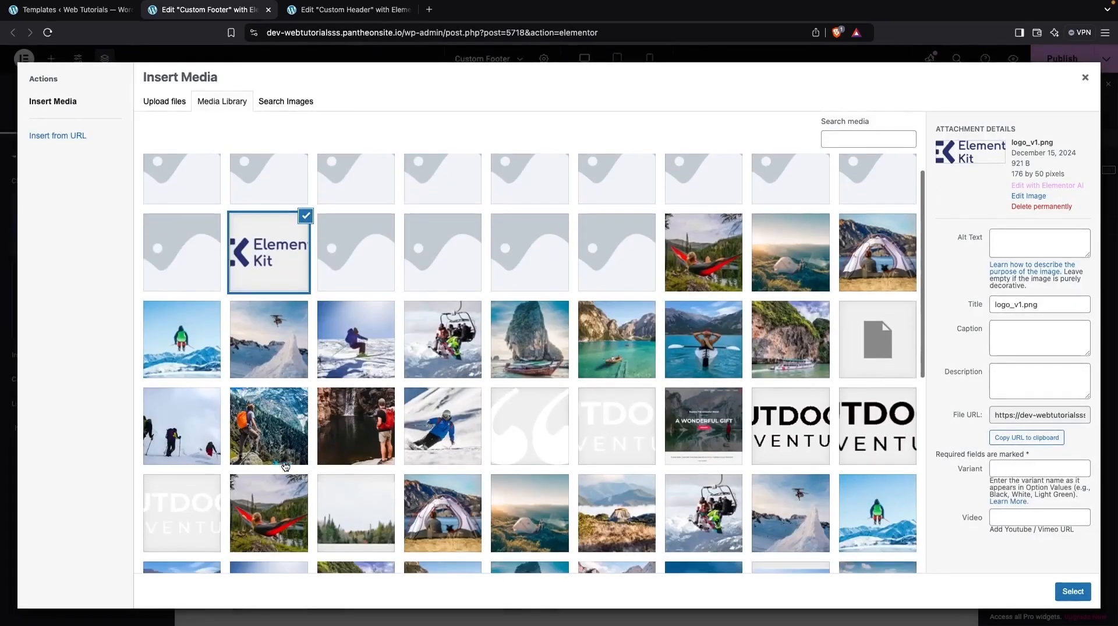
click(637, 442)
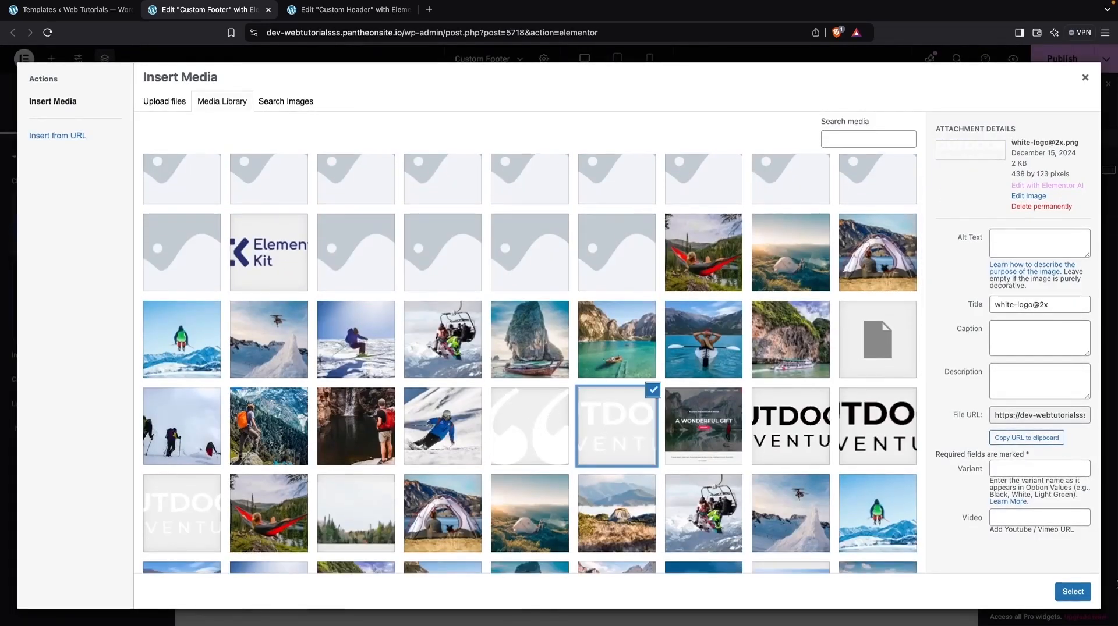
click(1072, 592)
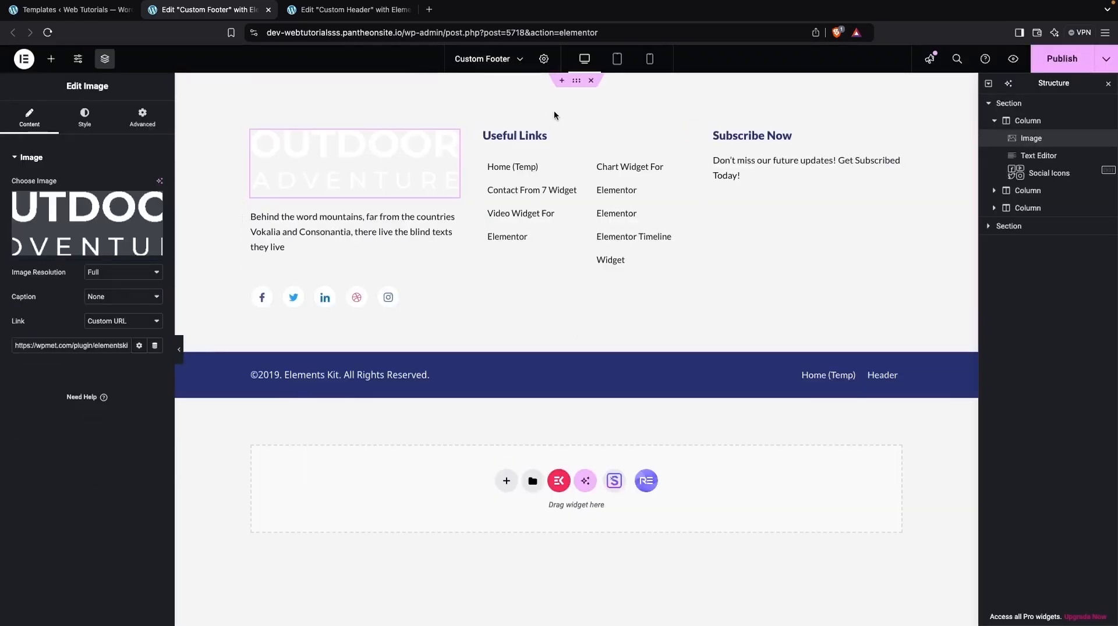
Step: Give the upper footer section a classic background in dark grey #5E5E5E
click(576, 81)
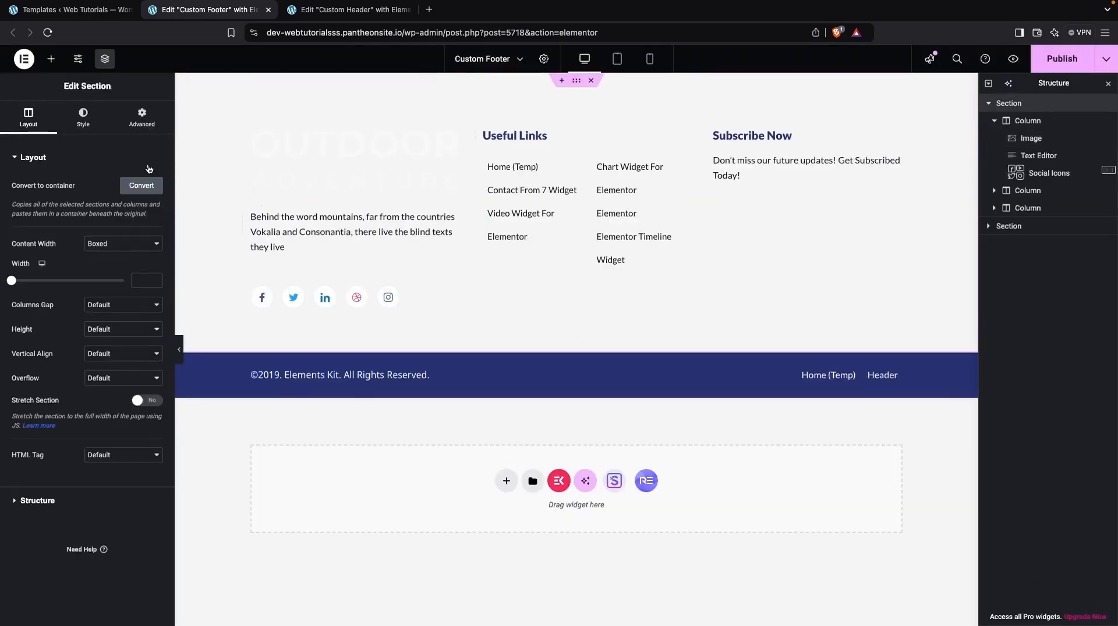
click(82, 127)
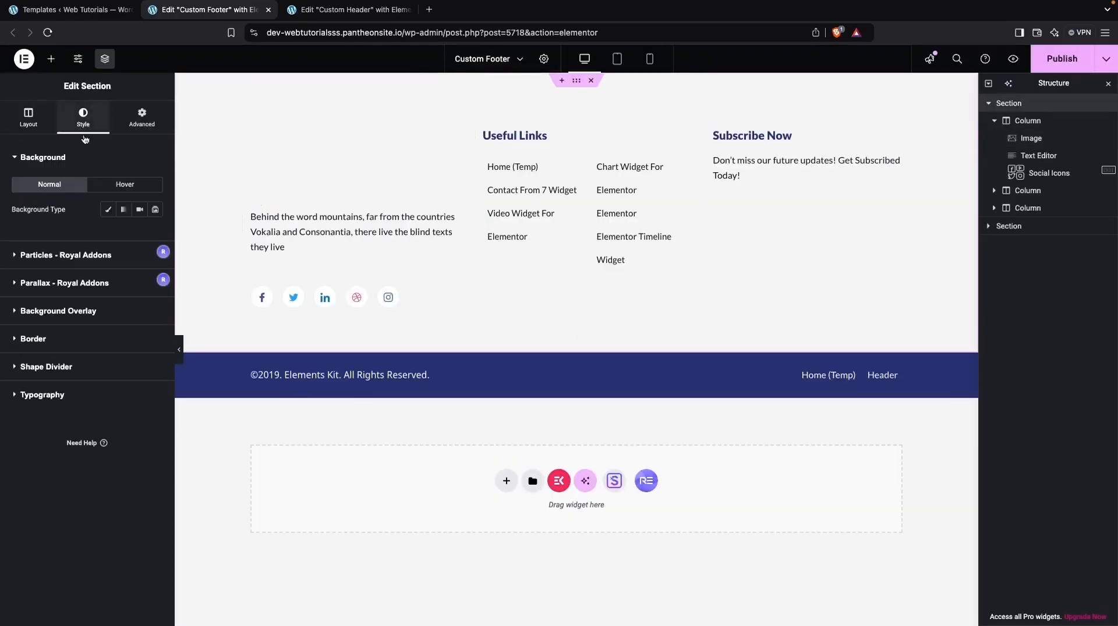
click(108, 209)
click(156, 234)
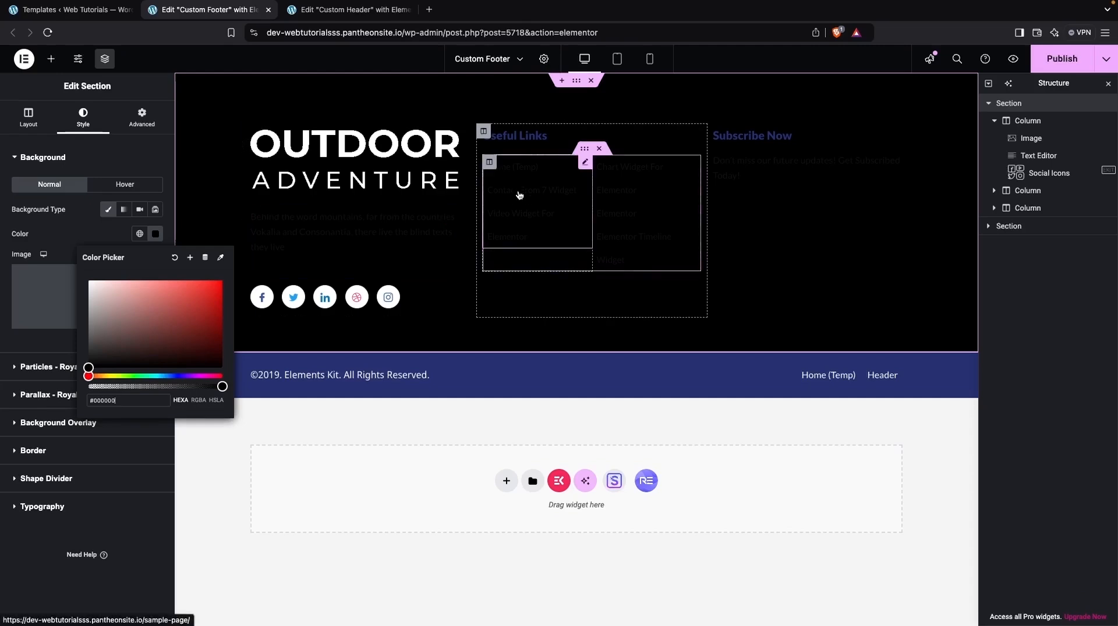
drag(114, 331, 79, 339)
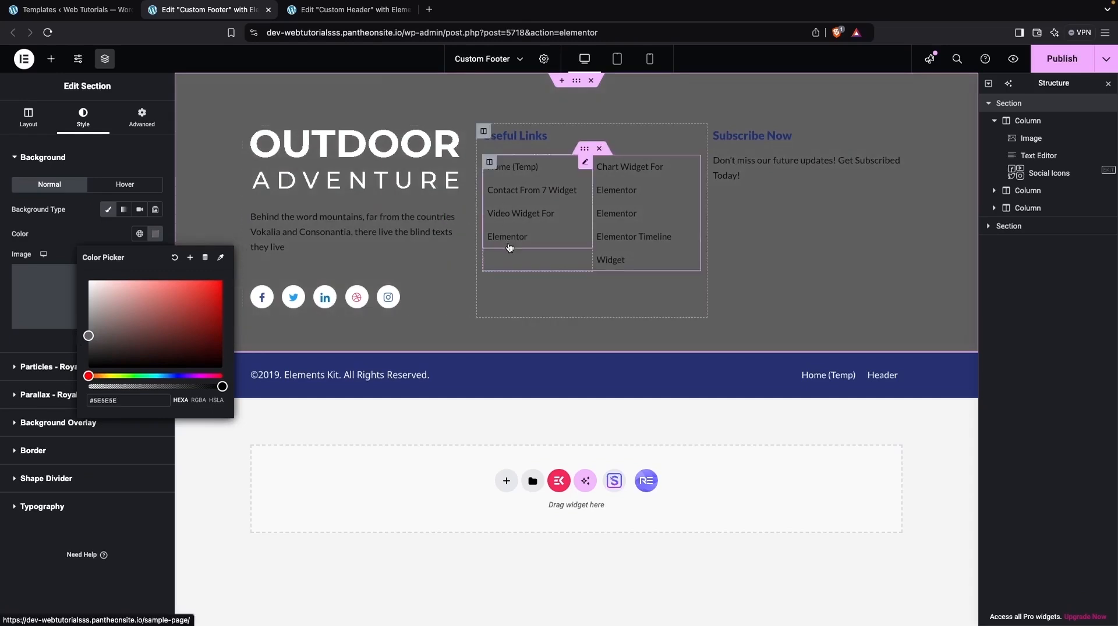
Step: Set the text color of the first page list under Useful Links to #C9C9C9 and its hover color to white
click(489, 162)
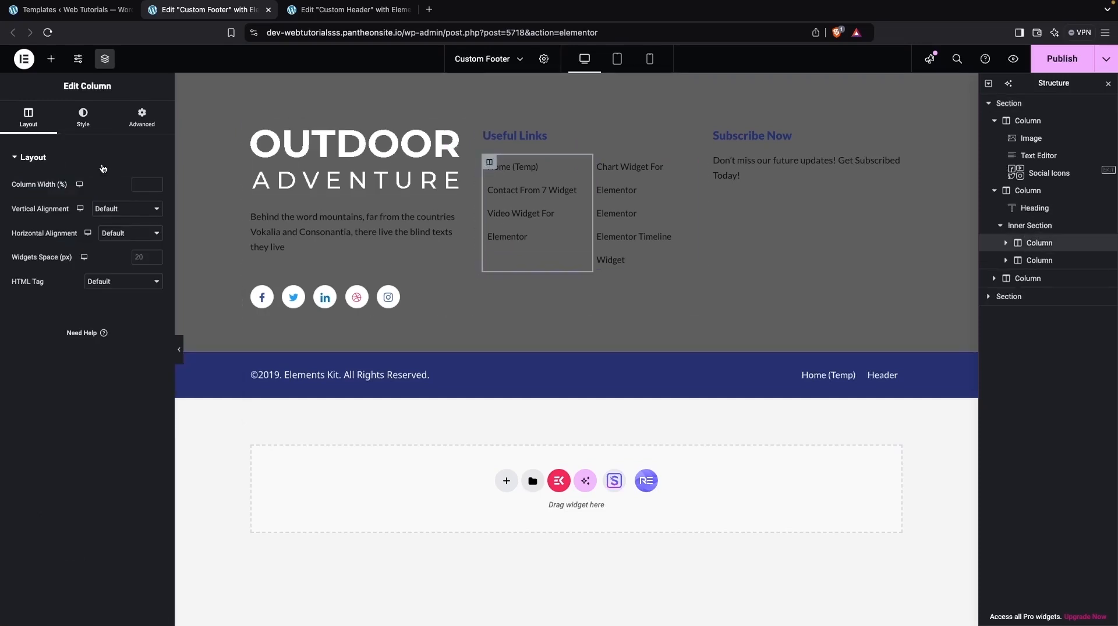
click(85, 114)
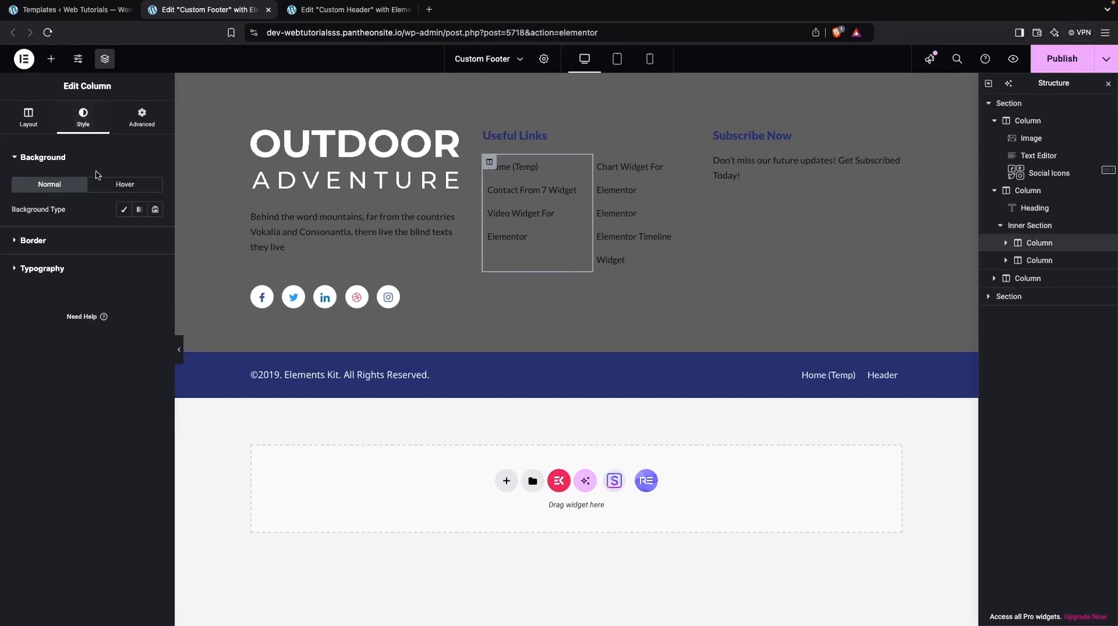
click(528, 176)
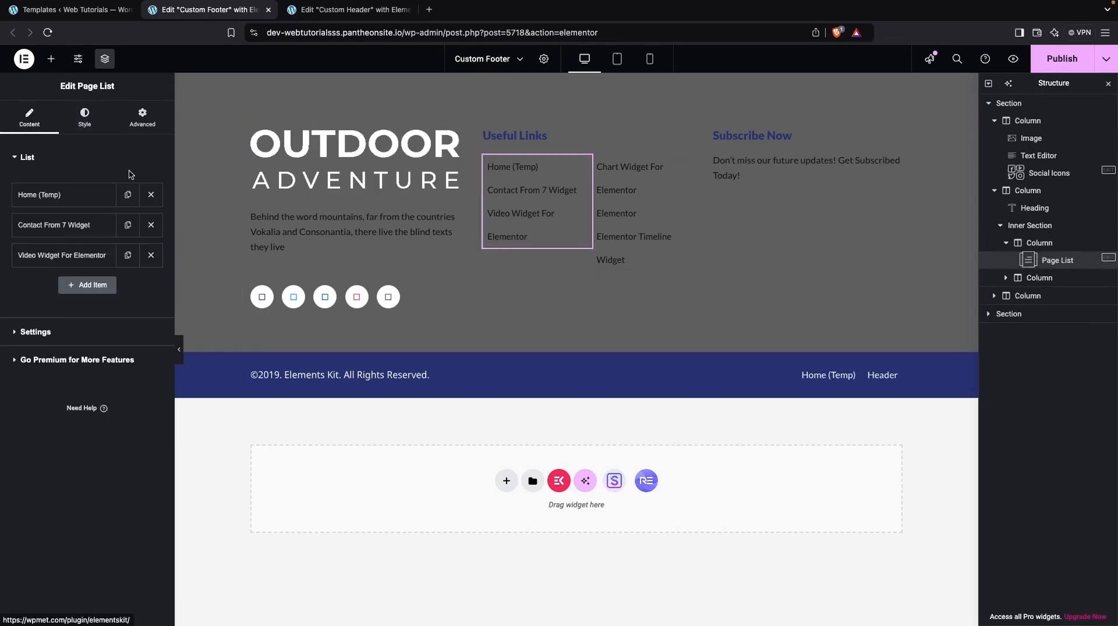
click(85, 114)
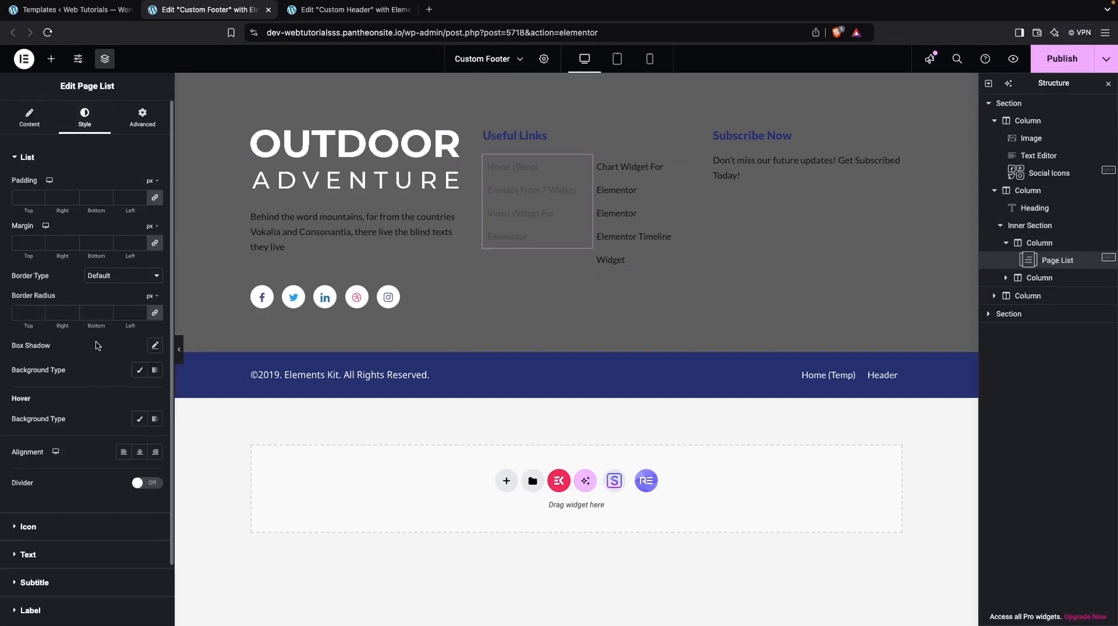
scroll(21, 505, down, 2)
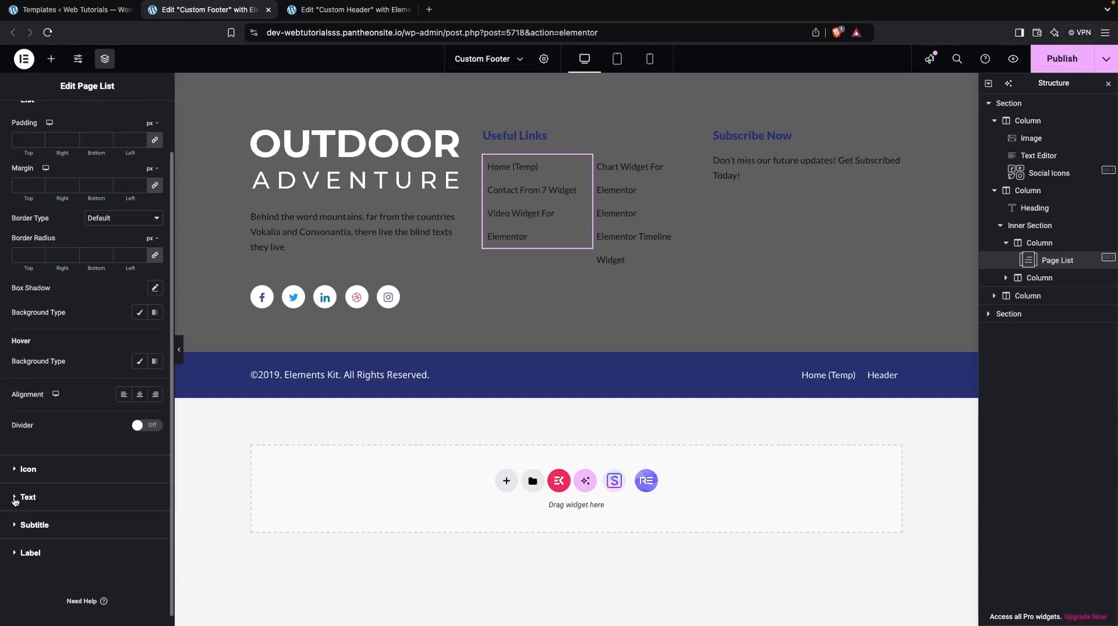
click(15, 498)
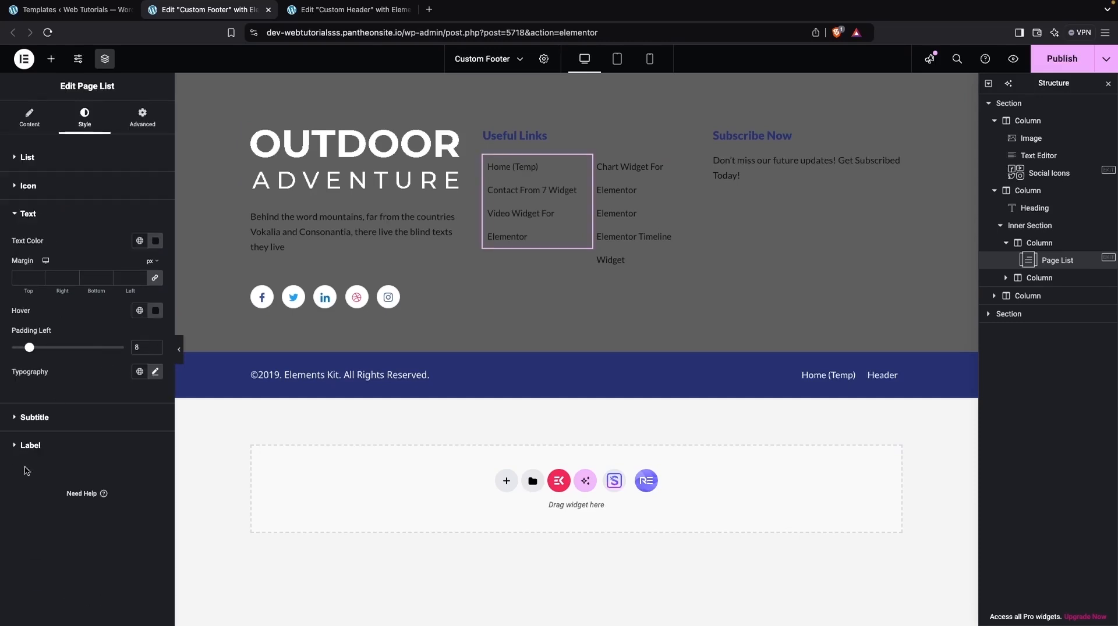
click(154, 242)
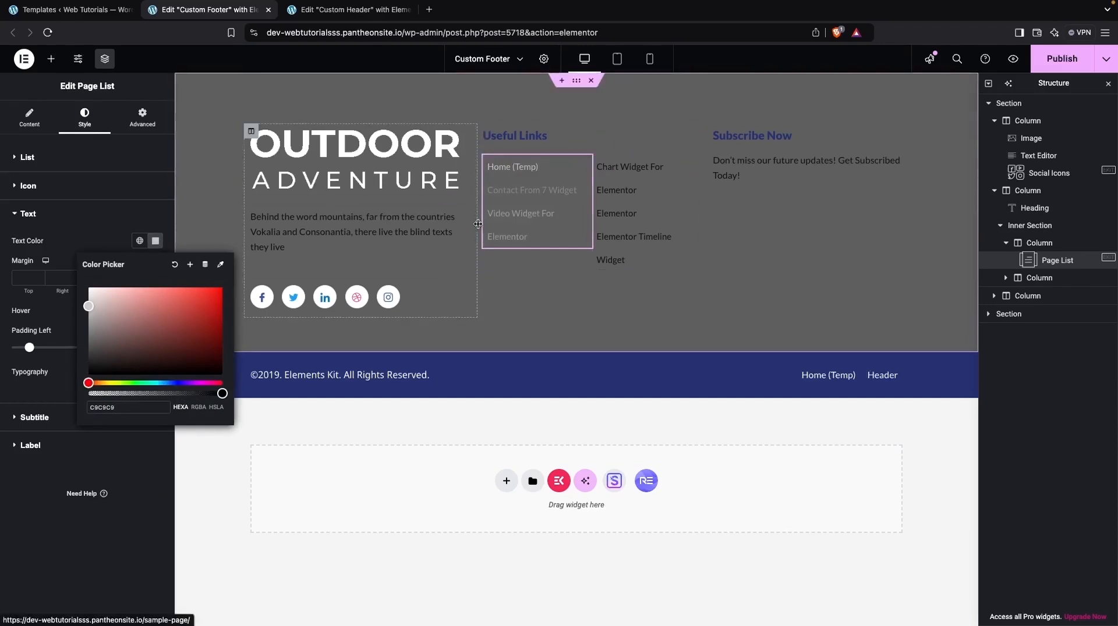
click(58, 300)
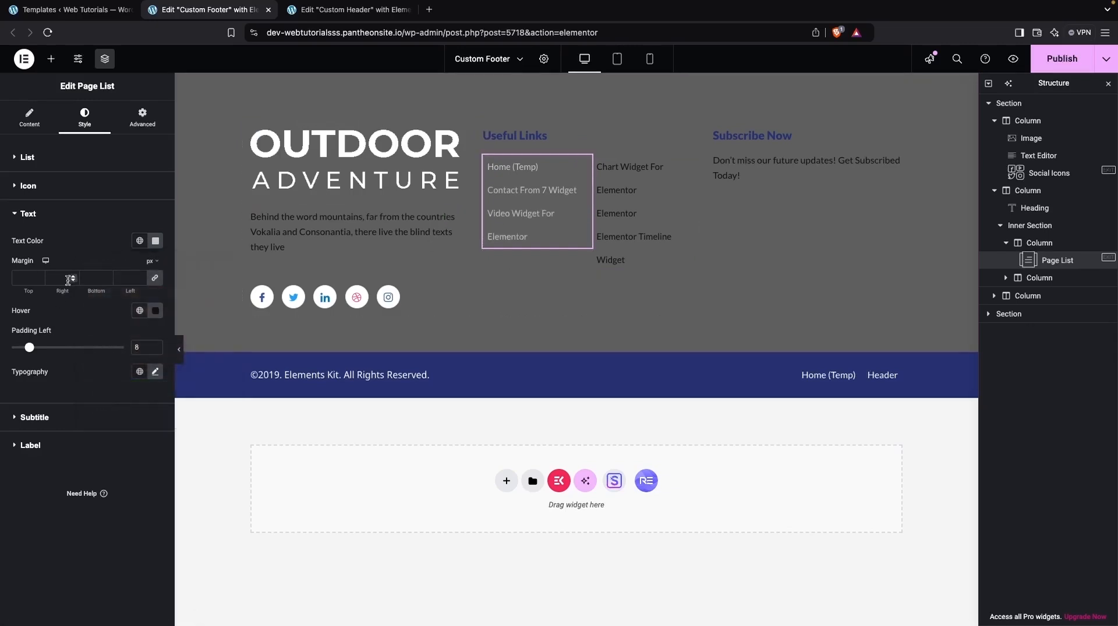
click(156, 311)
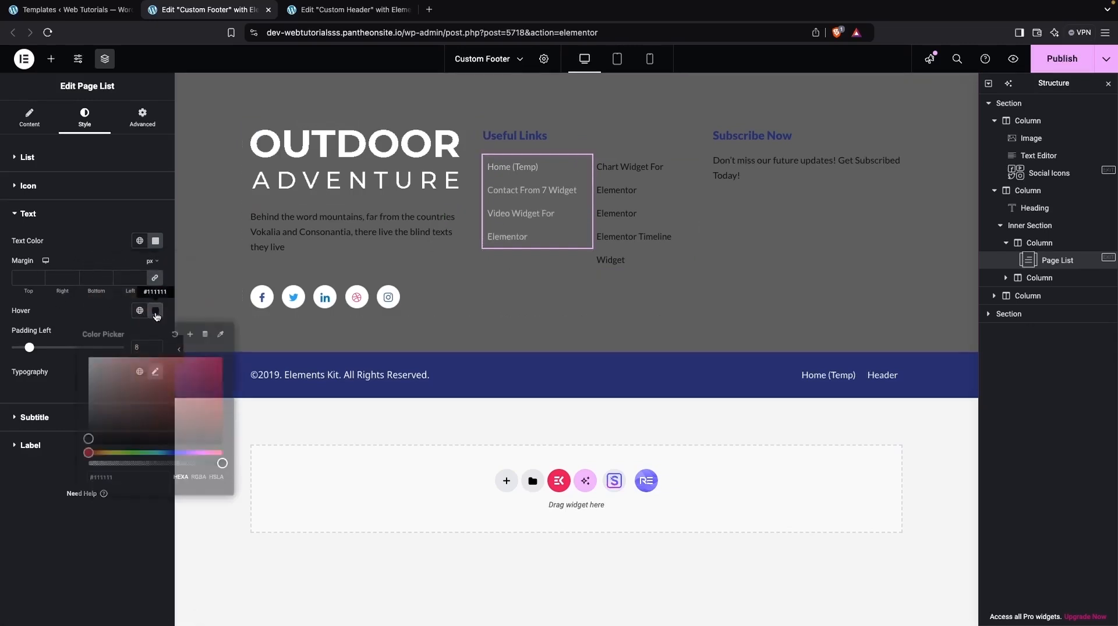
click(89, 317)
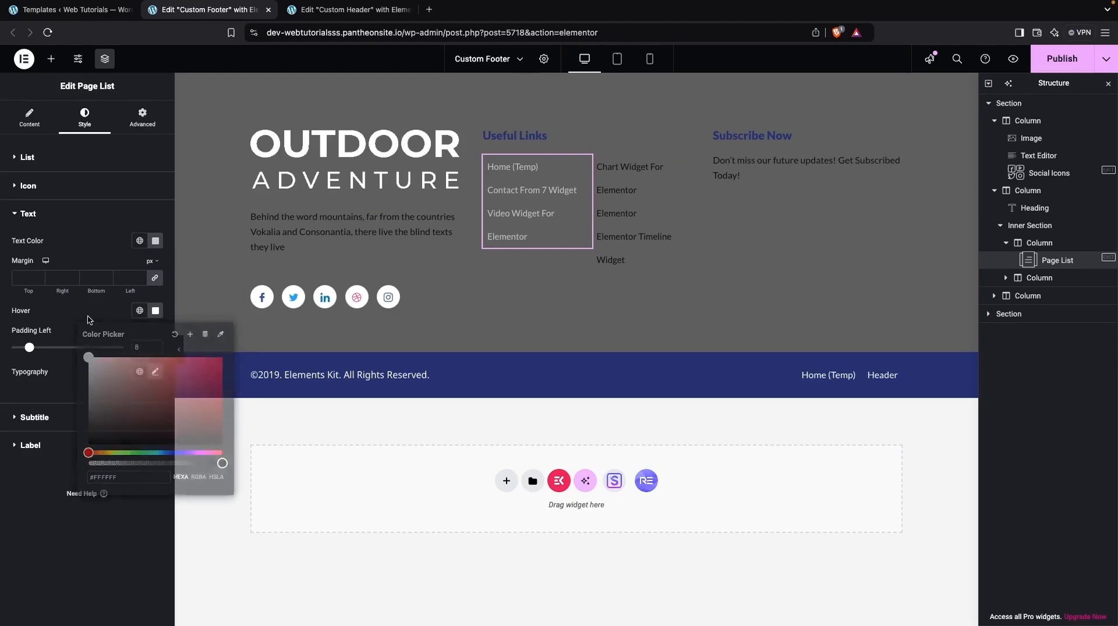
Step: Copy the first page list and paste its style onto the second page list under Useful Links
right_click(498, 194)
click(518, 251)
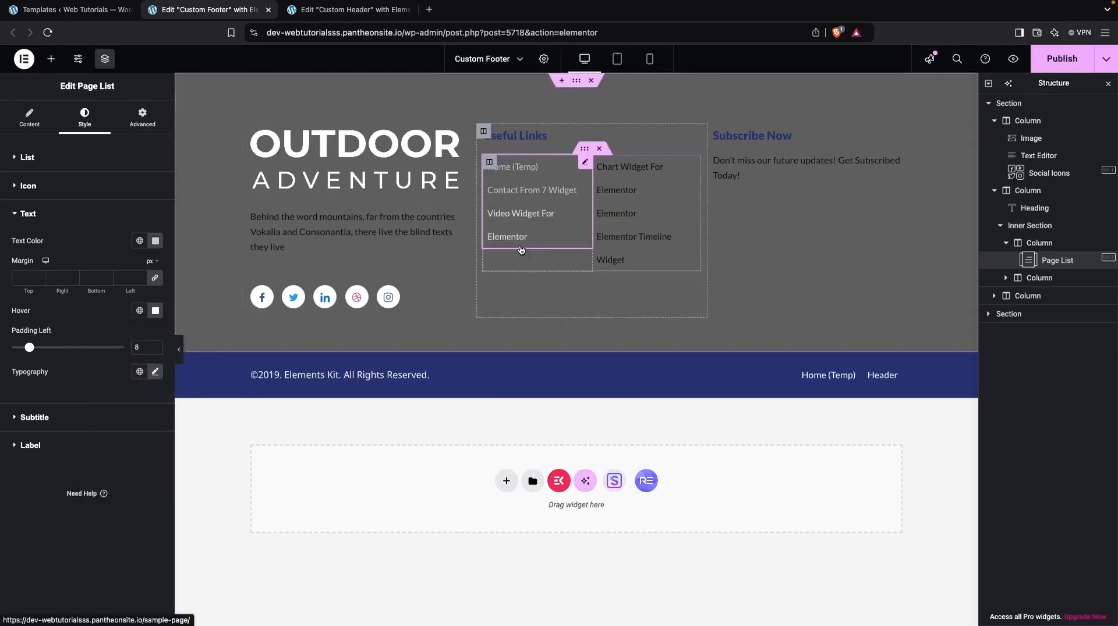
right_click(619, 203)
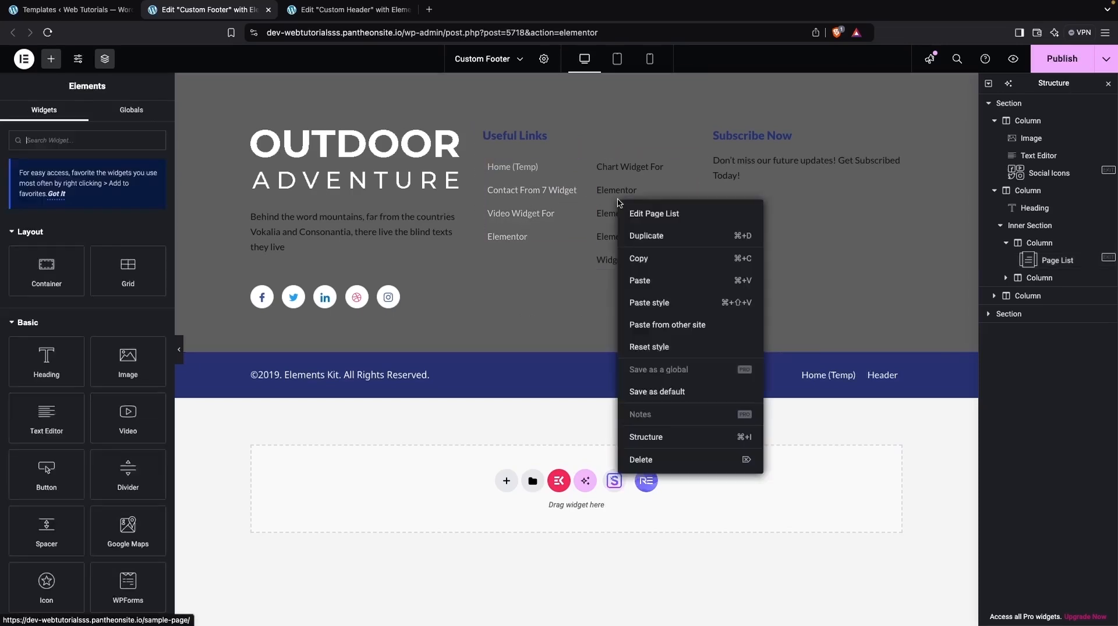
click(650, 303)
Step: Paste the copied style onto the Subscribe Now paragraph and the paragraph below the footer logo
right_click(736, 169)
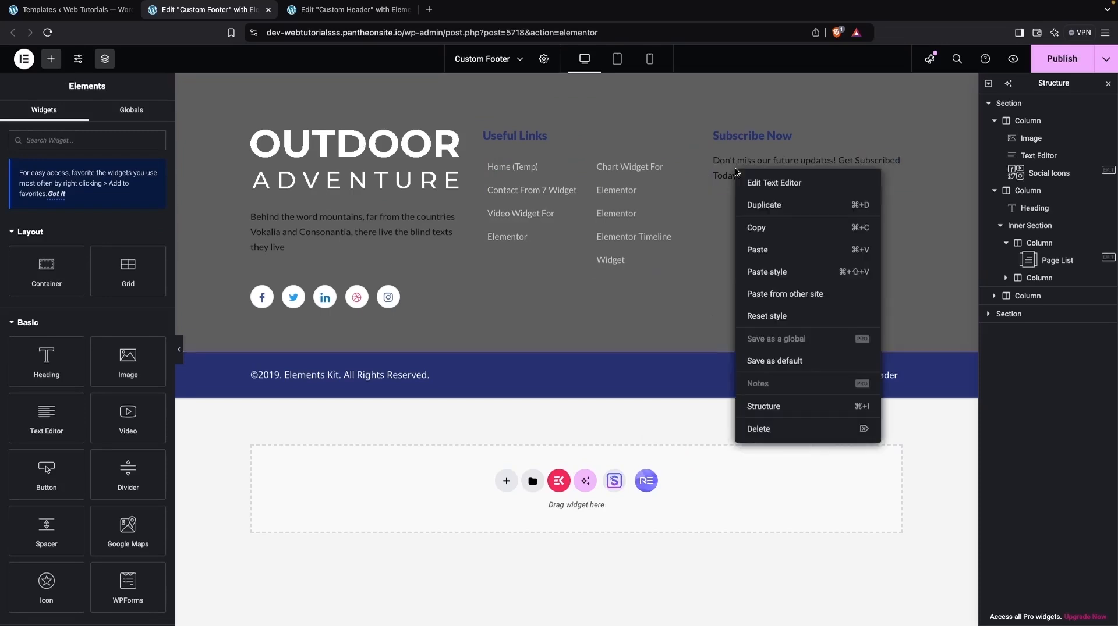
click(766, 271)
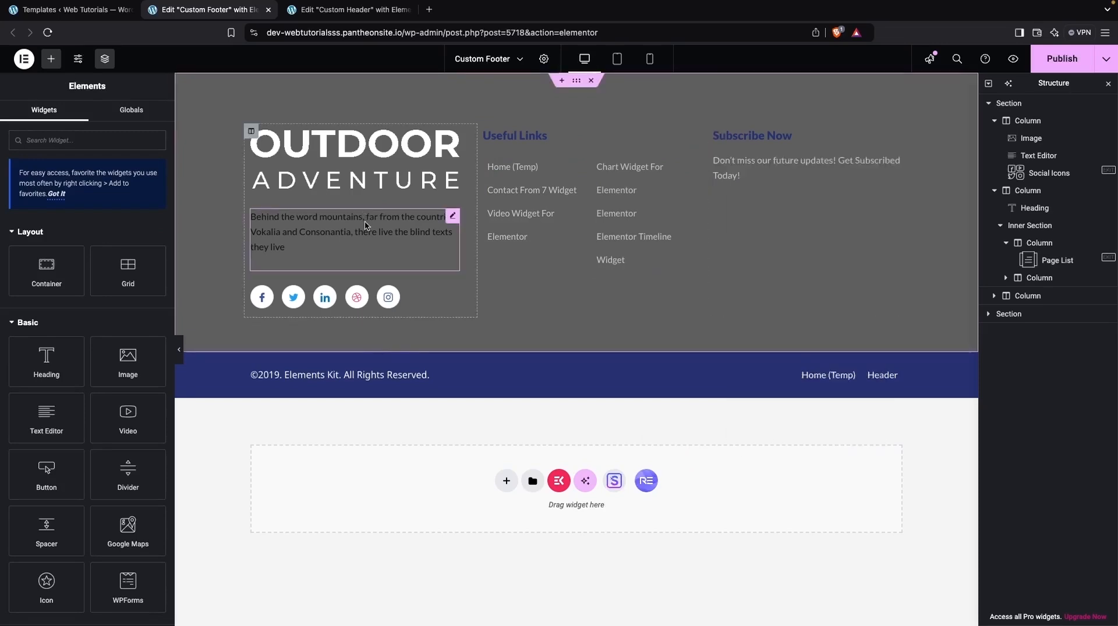
right_click(365, 226)
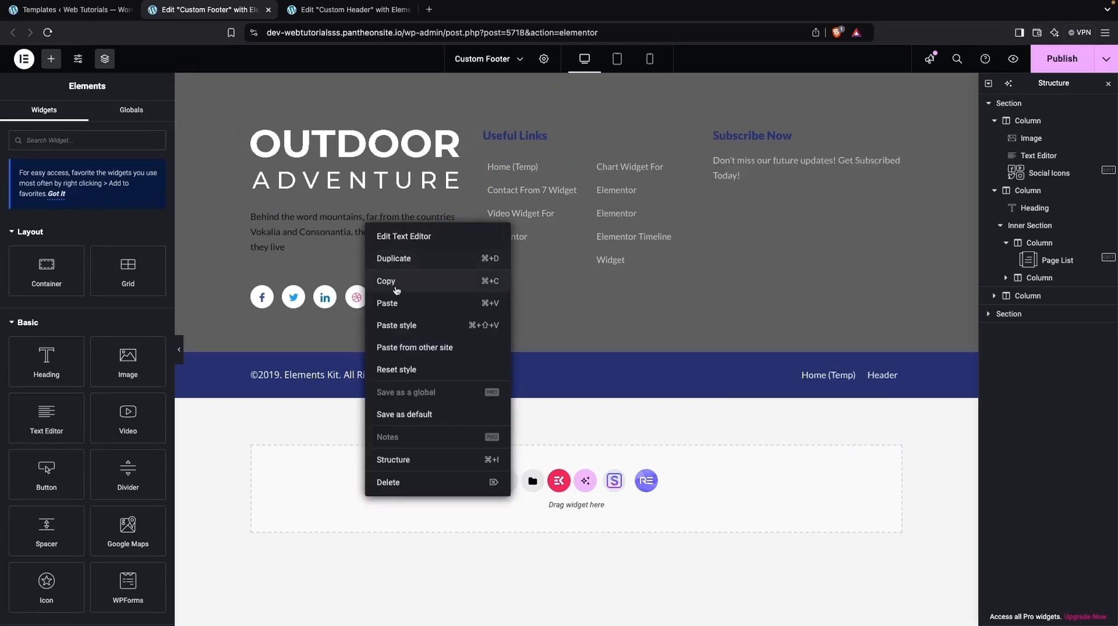
click(395, 326)
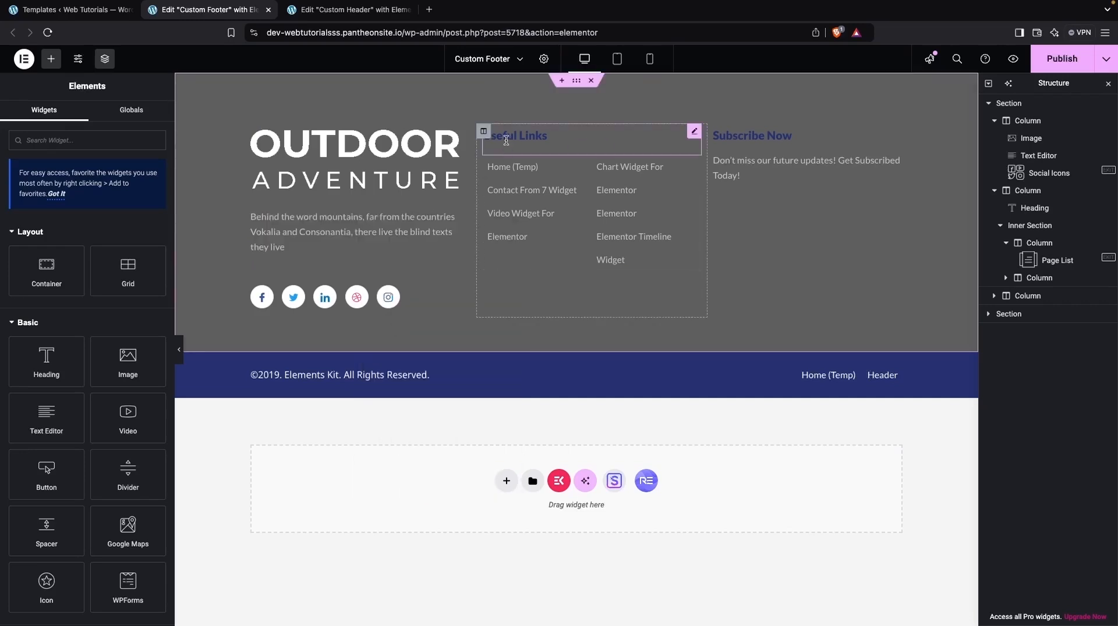
Step: Try to paste the copied style onto the Useful Links heading, and open its text color setting
right_click(506, 141)
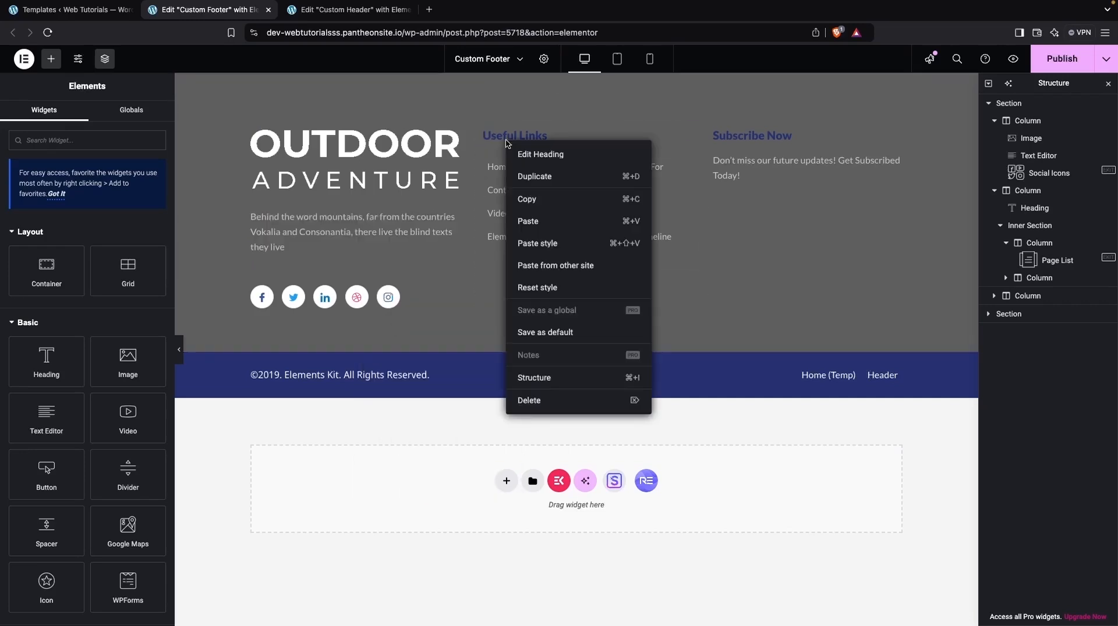
click(539, 243)
click(567, 135)
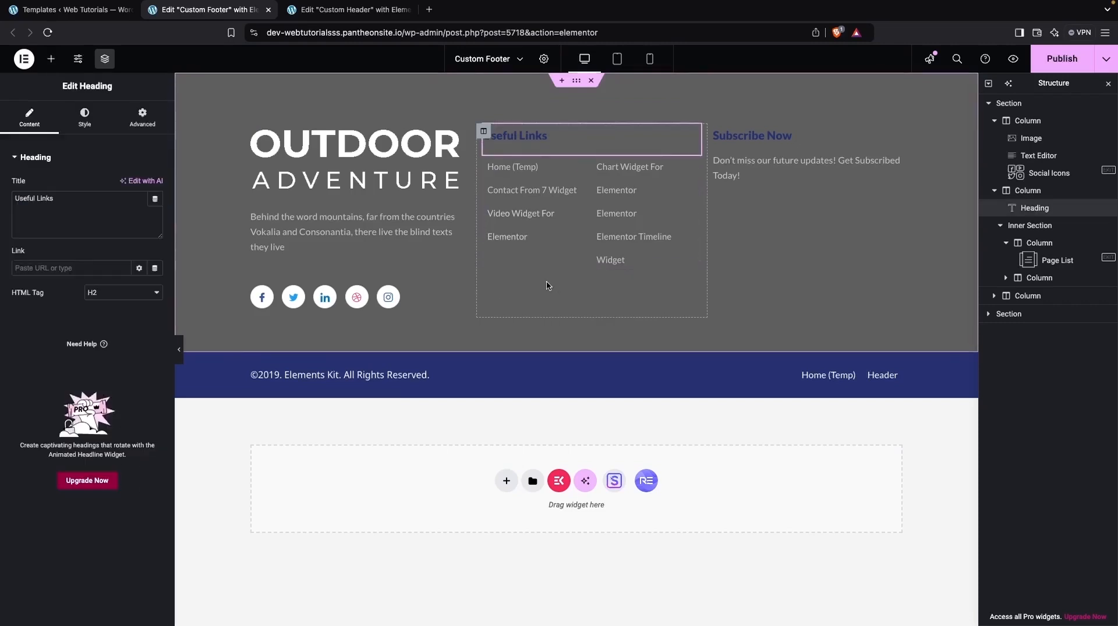
click(84, 118)
click(150, 209)
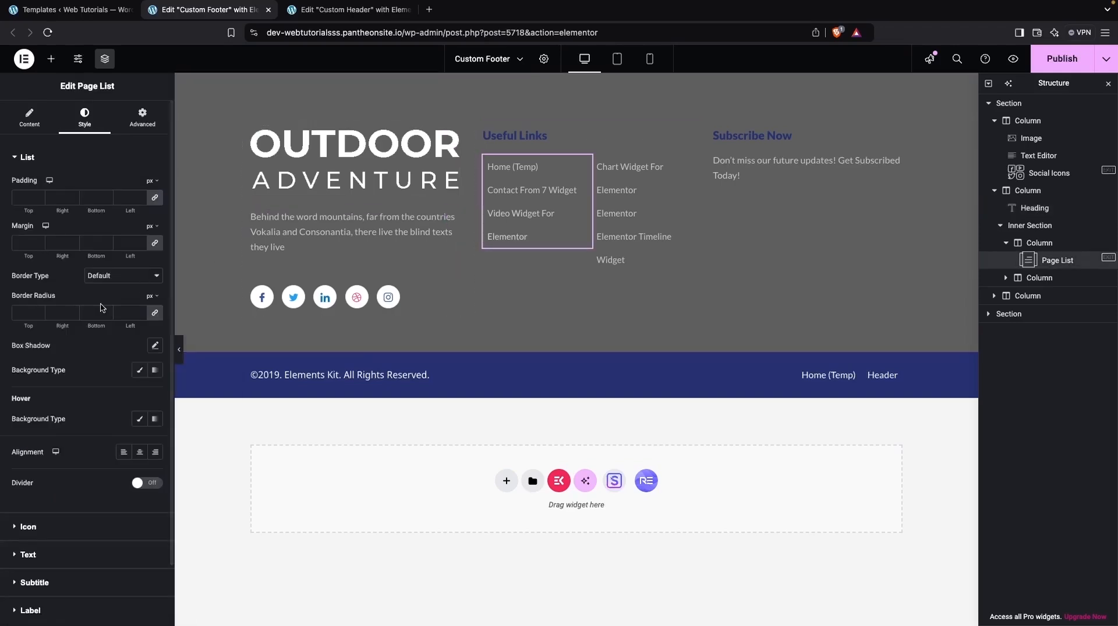
Step: Reuse the text color #C9C9C9 from the first page list as the text color of the Useful Links heading
scroll(118, 424, down, 1)
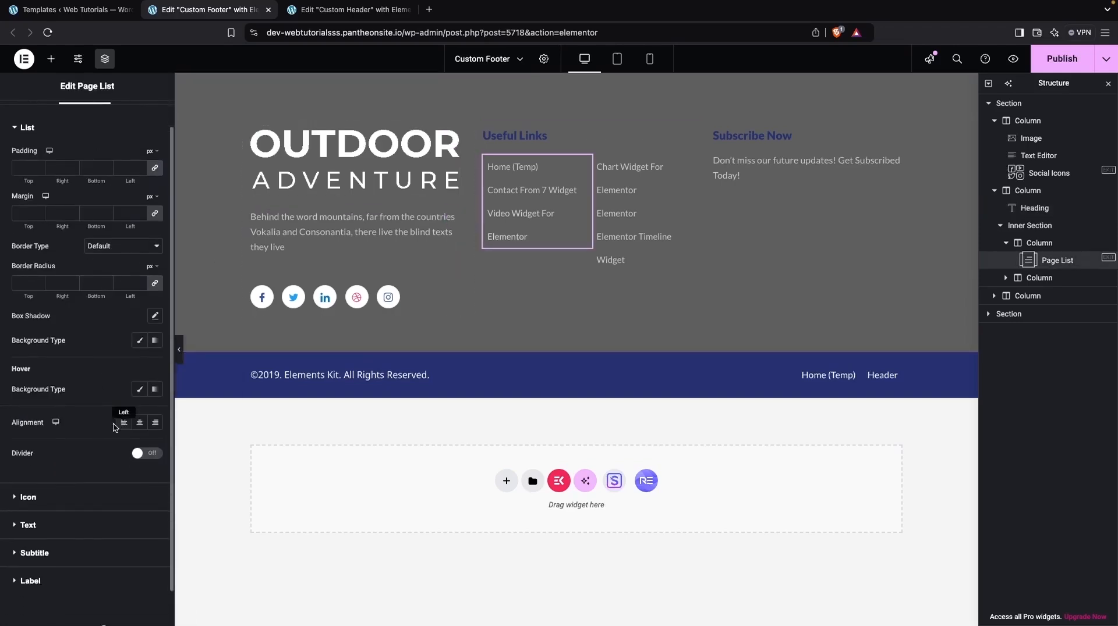
click(62, 527)
click(155, 240)
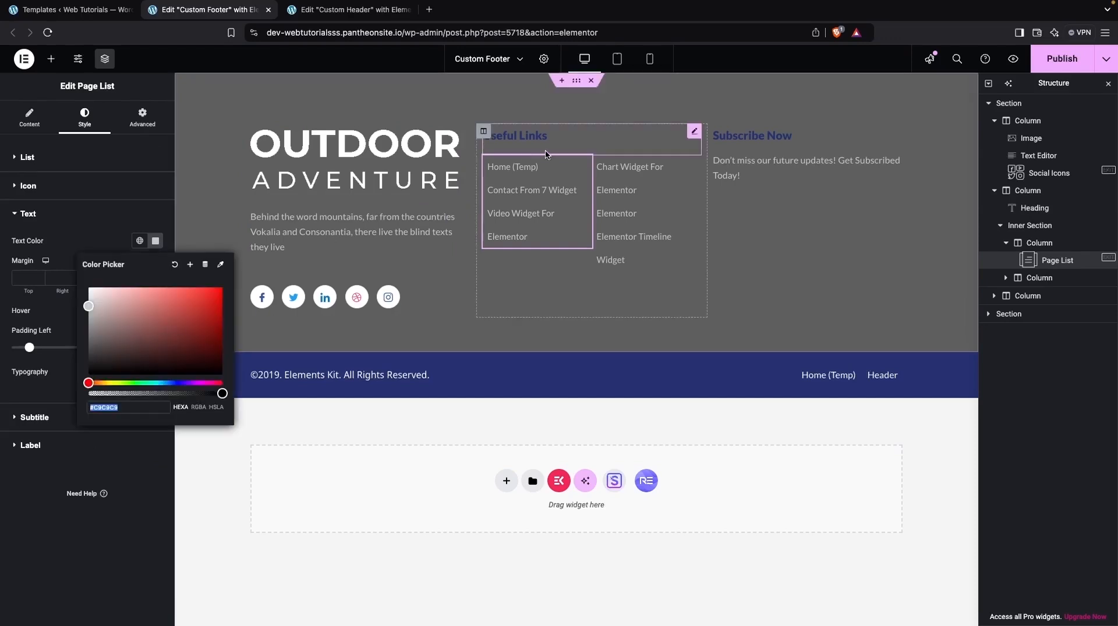
click(515, 136)
click(155, 209)
click(88, 275)
Step: Set the text color of the Subscribe Now heading to #C9C9C9
click(751, 136)
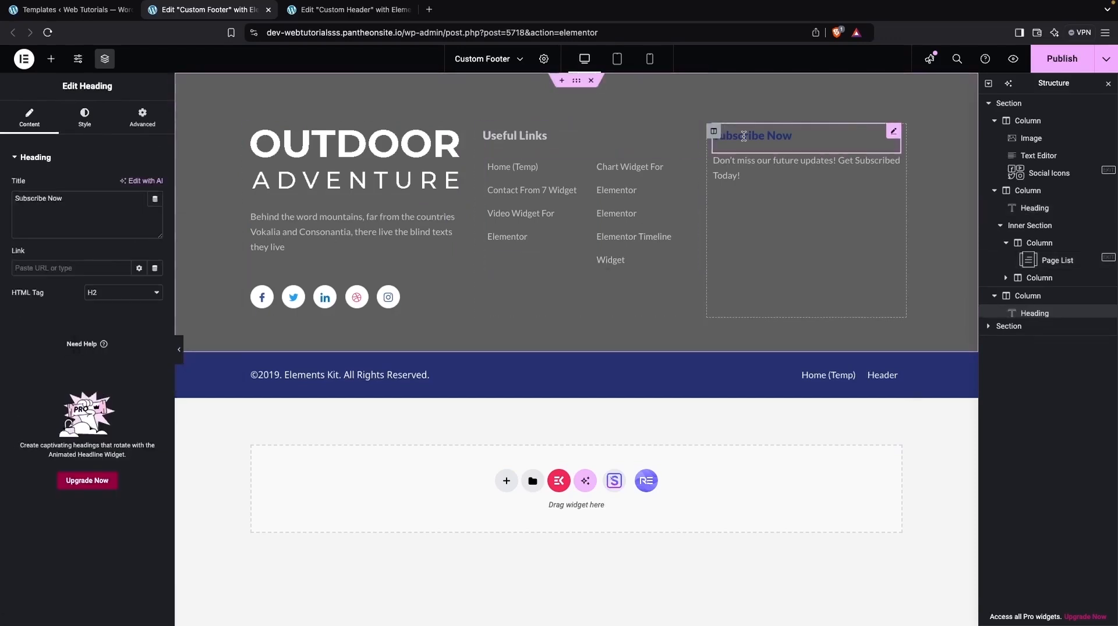
click(84, 116)
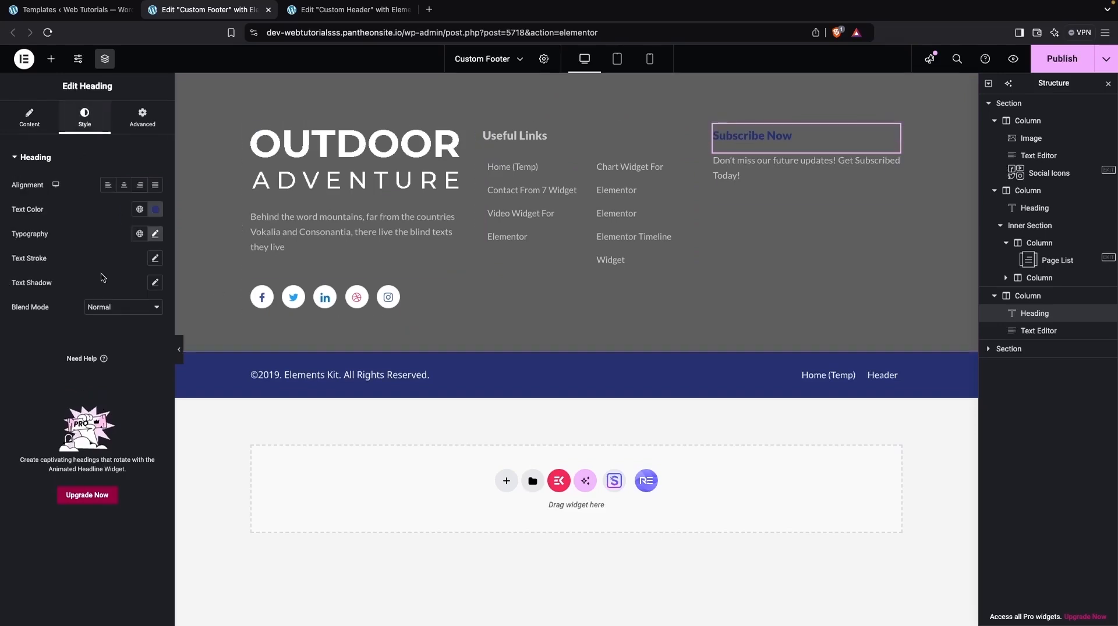
click(155, 209)
click(88, 275)
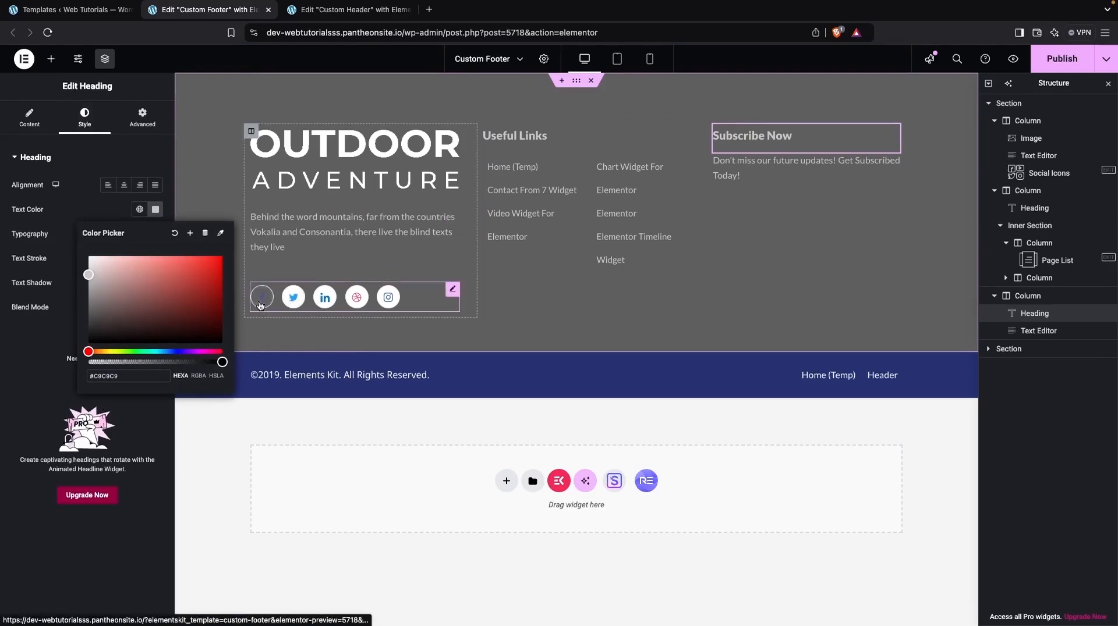
Step: Change the background color of the upper footer section to black #000000
click(578, 84)
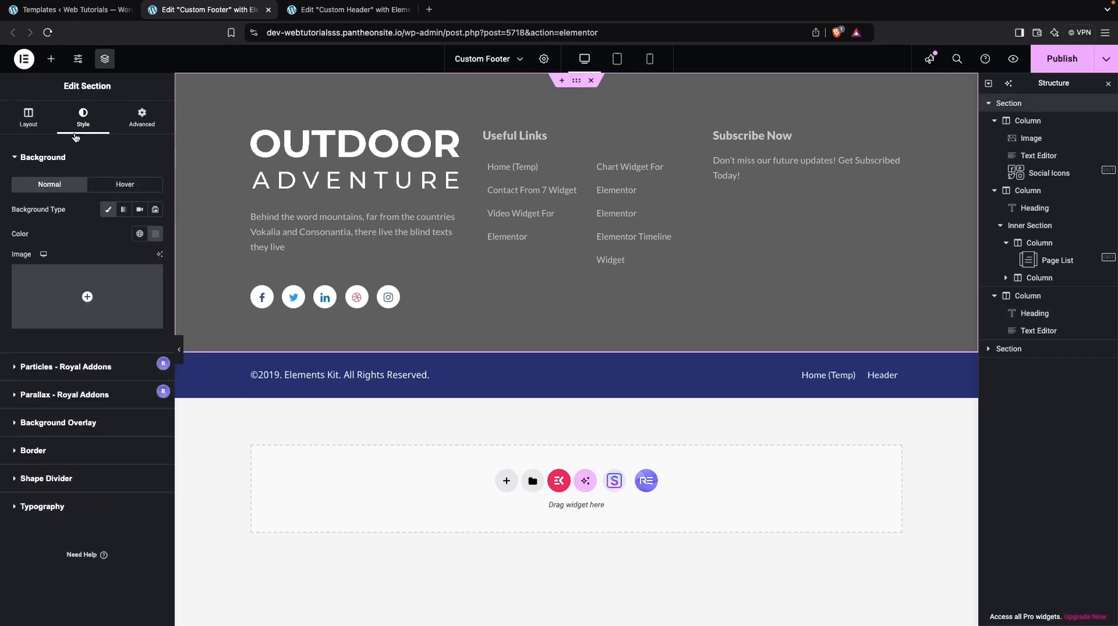
click(155, 233)
drag(121, 302, 63, 397)
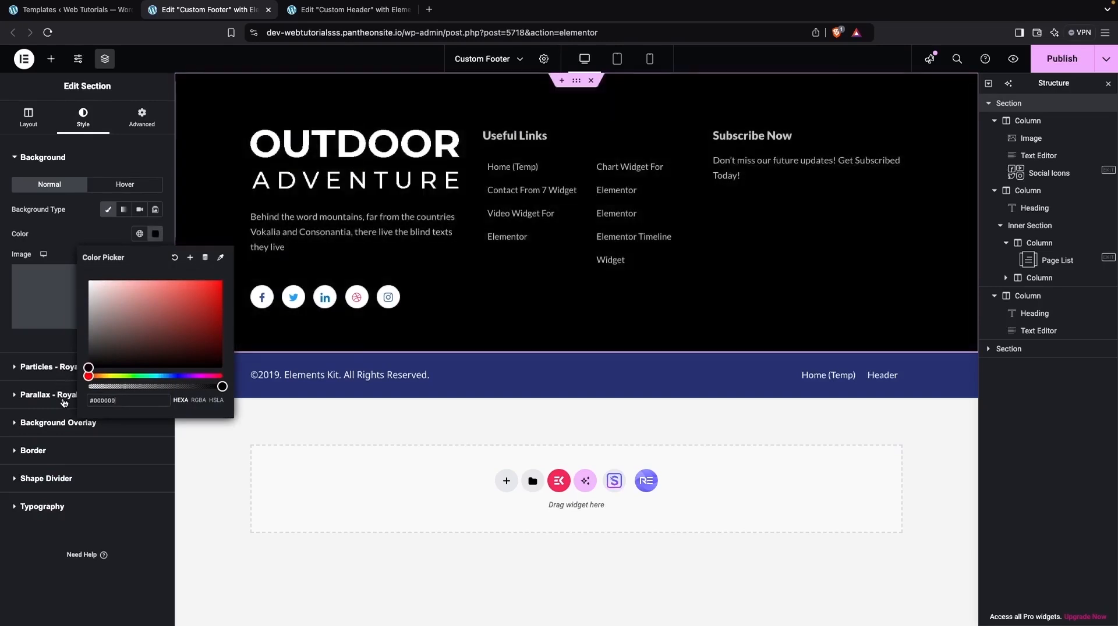
Step: Set the hover background color of the Facebook icon in the footer's social icons to fully opaque white
click(265, 301)
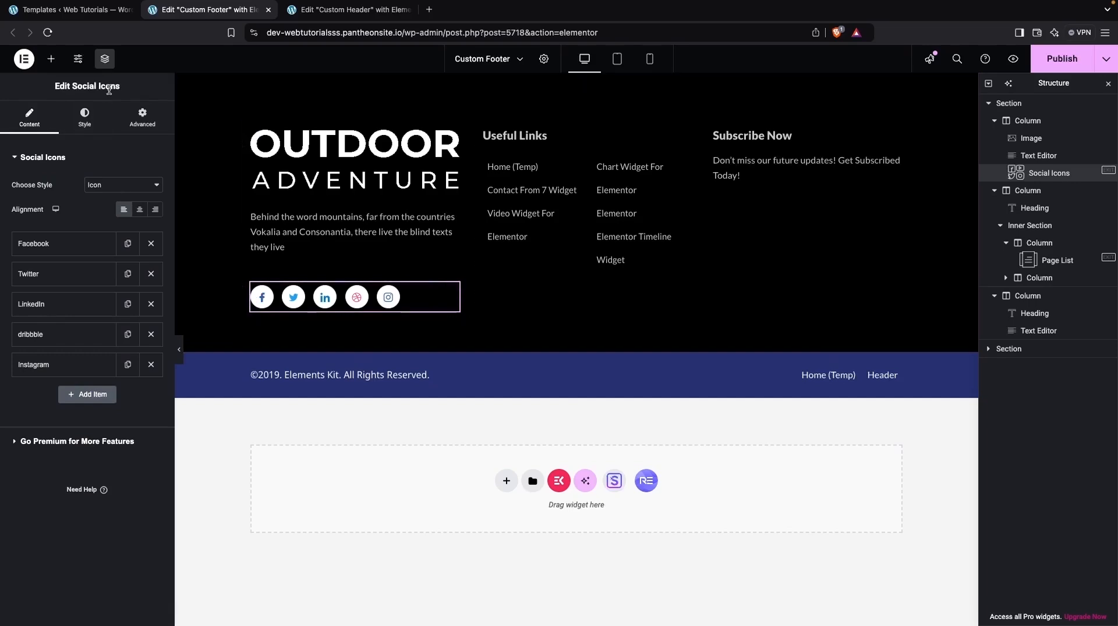
click(77, 122)
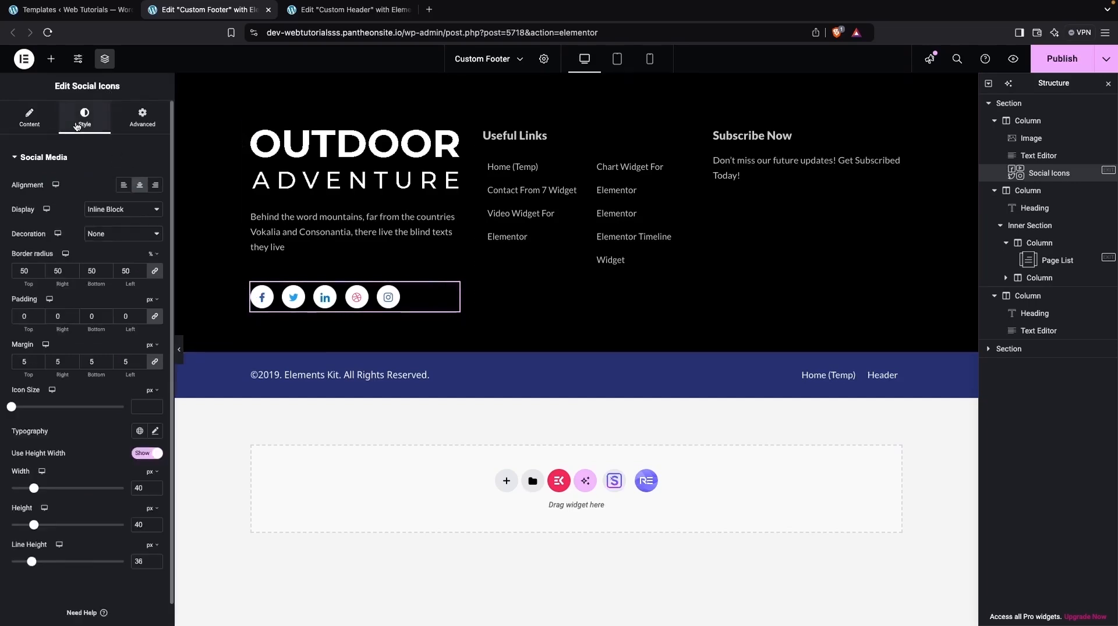
click(29, 117)
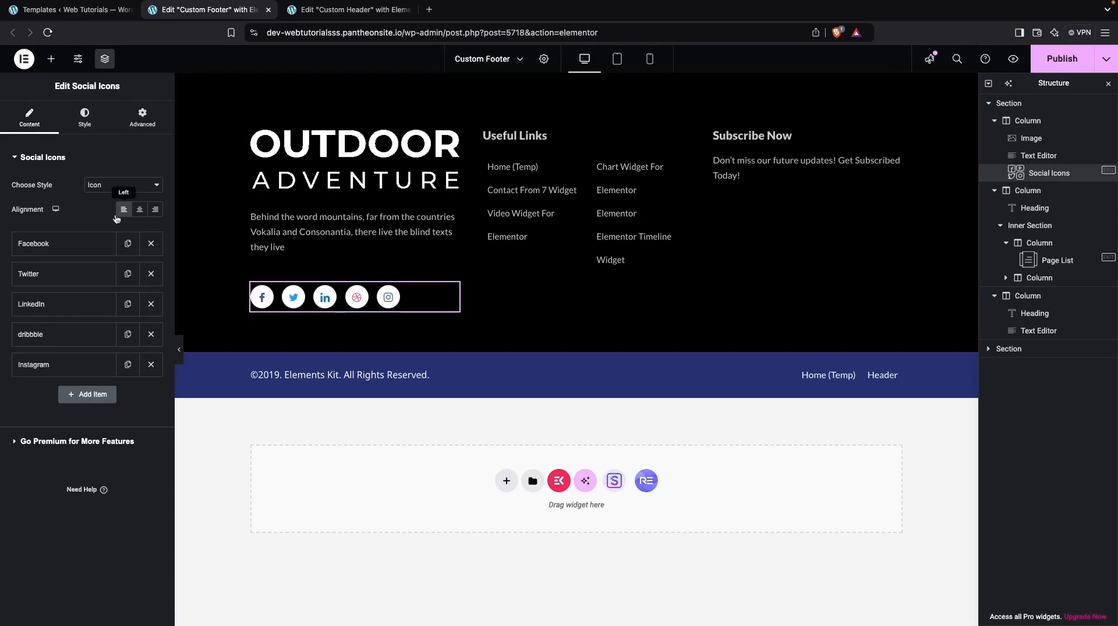
click(76, 243)
scroll(86, 353, down, 2)
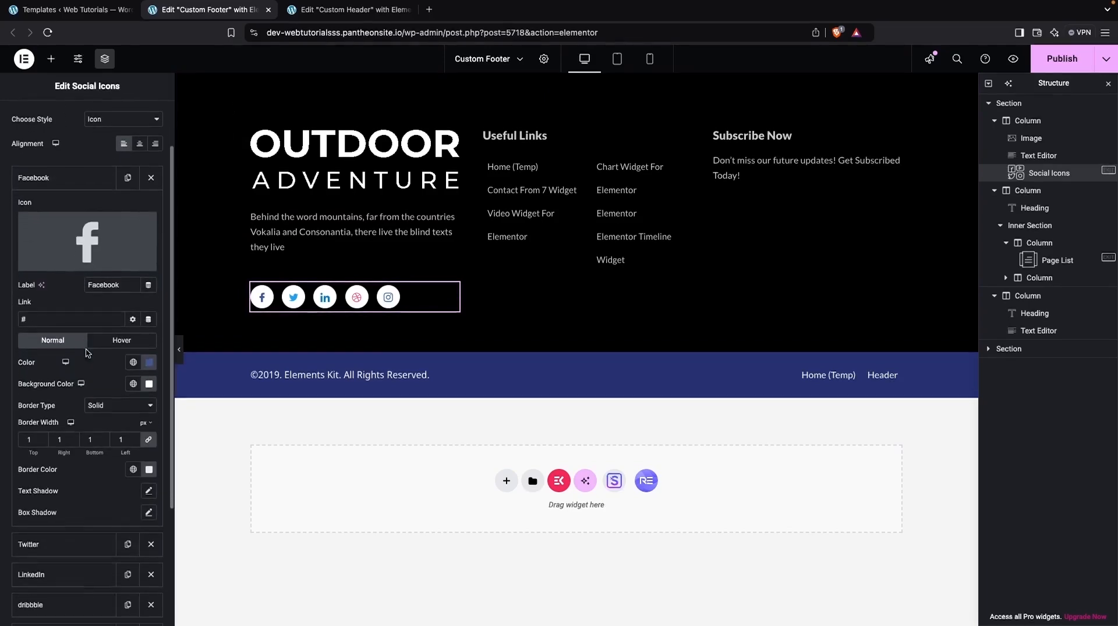
scroll(80, 357, down, 1)
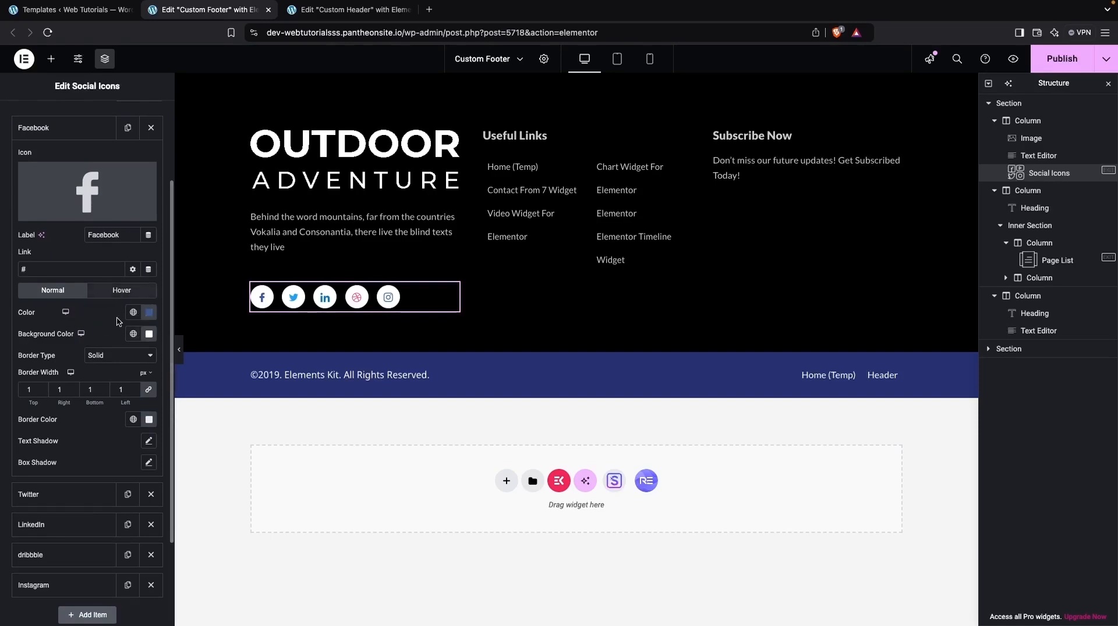
click(111, 297)
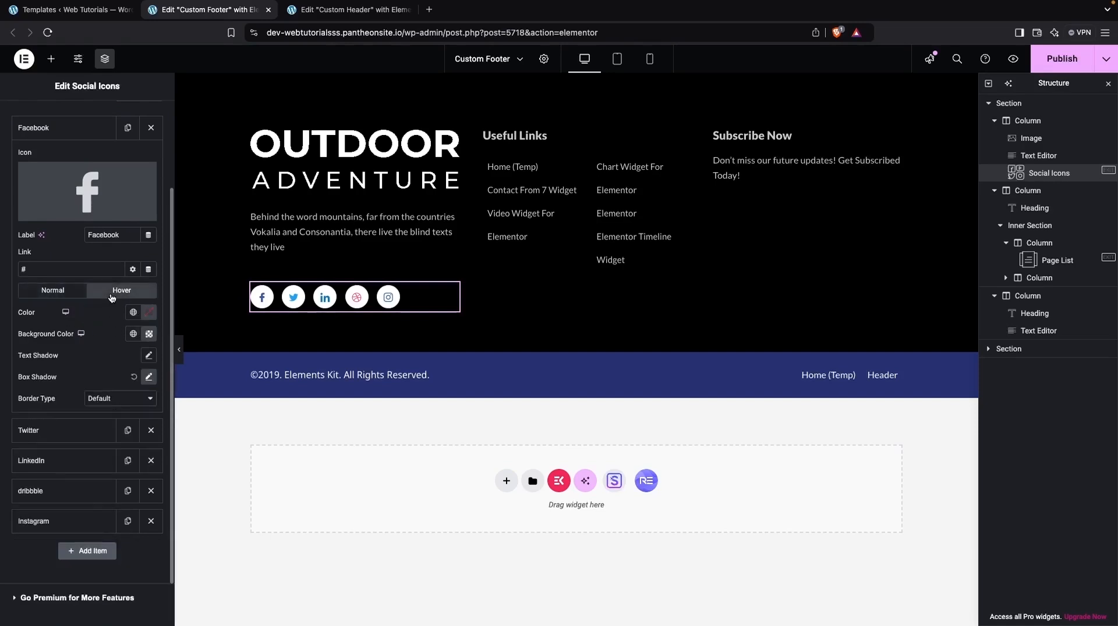
click(150, 336)
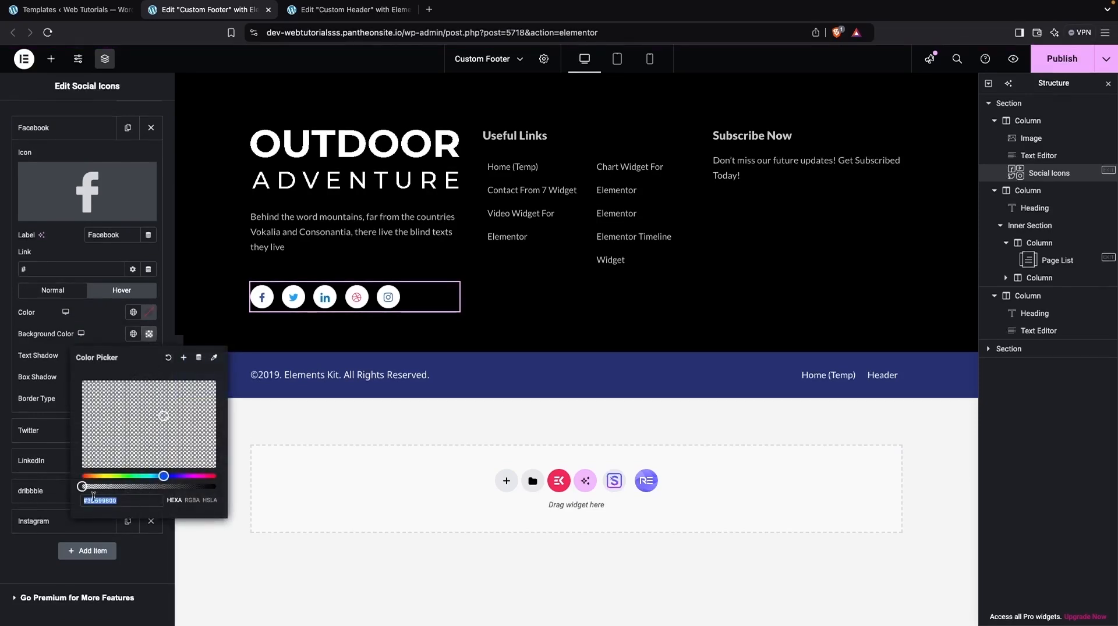
drag(82, 486, 227, 474)
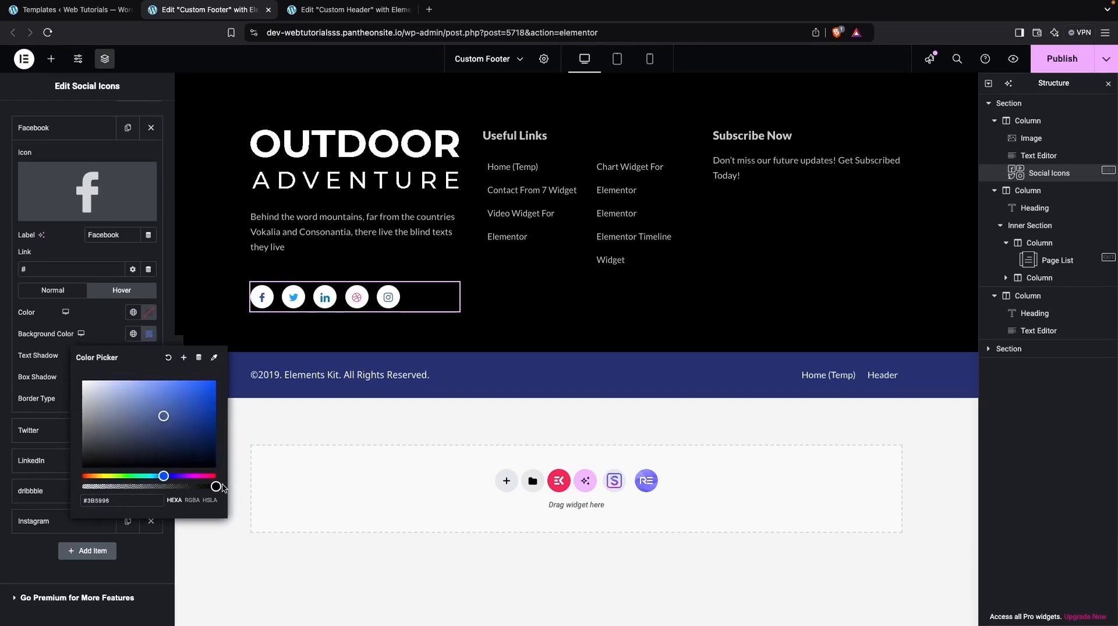
drag(163, 417, 40, 368)
click(102, 319)
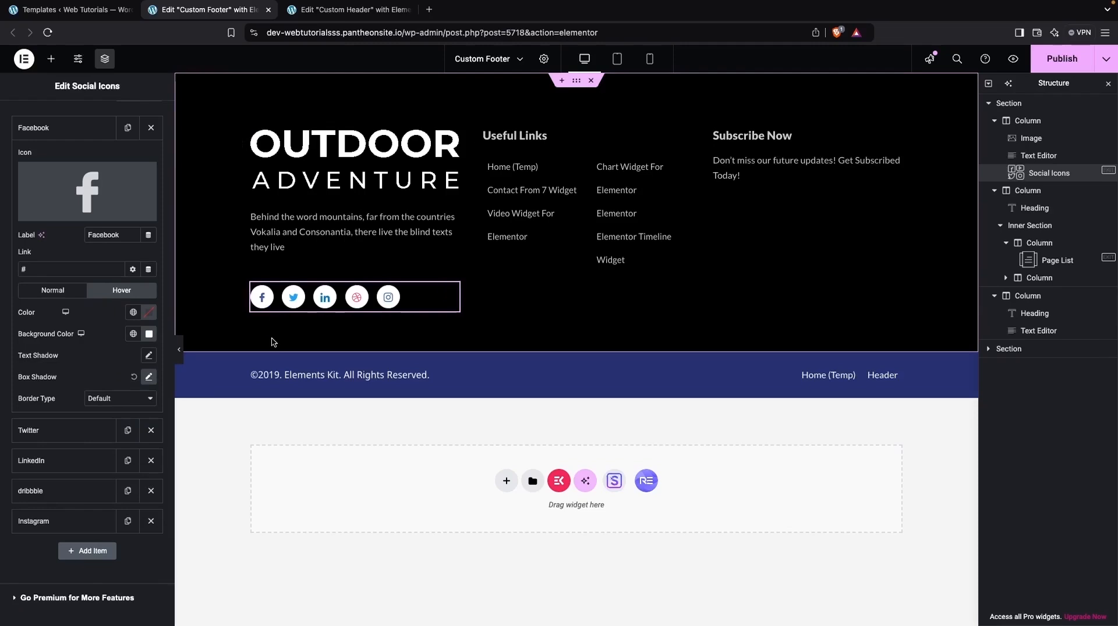
Step: Try to copy the social icons' style from the Facebook icon and paste it onto the Twitter icon
right_click(263, 299)
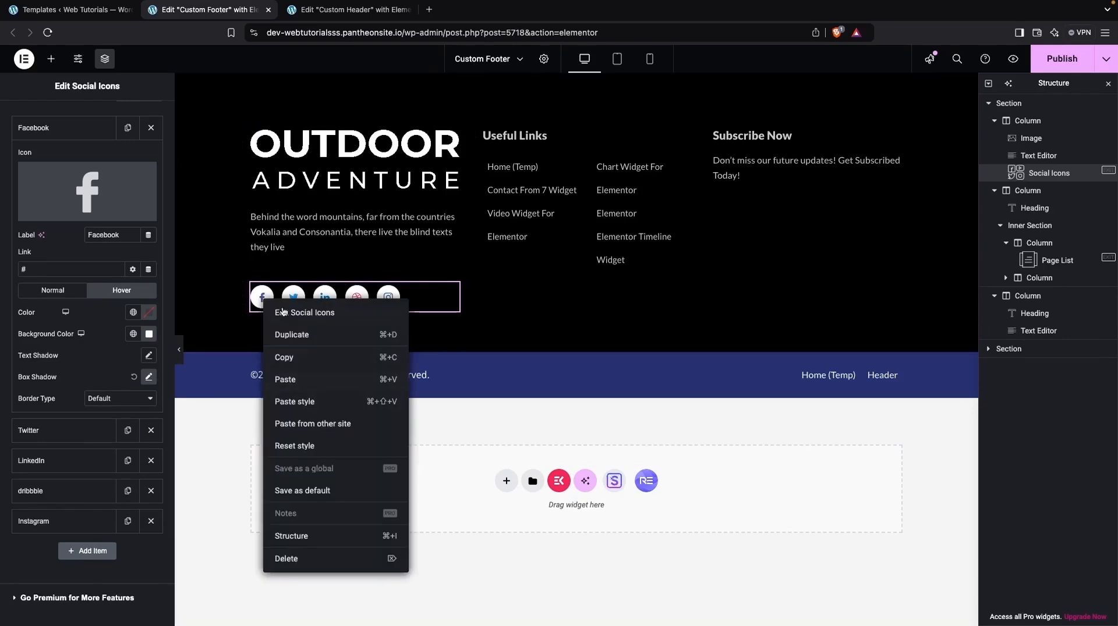
click(290, 359)
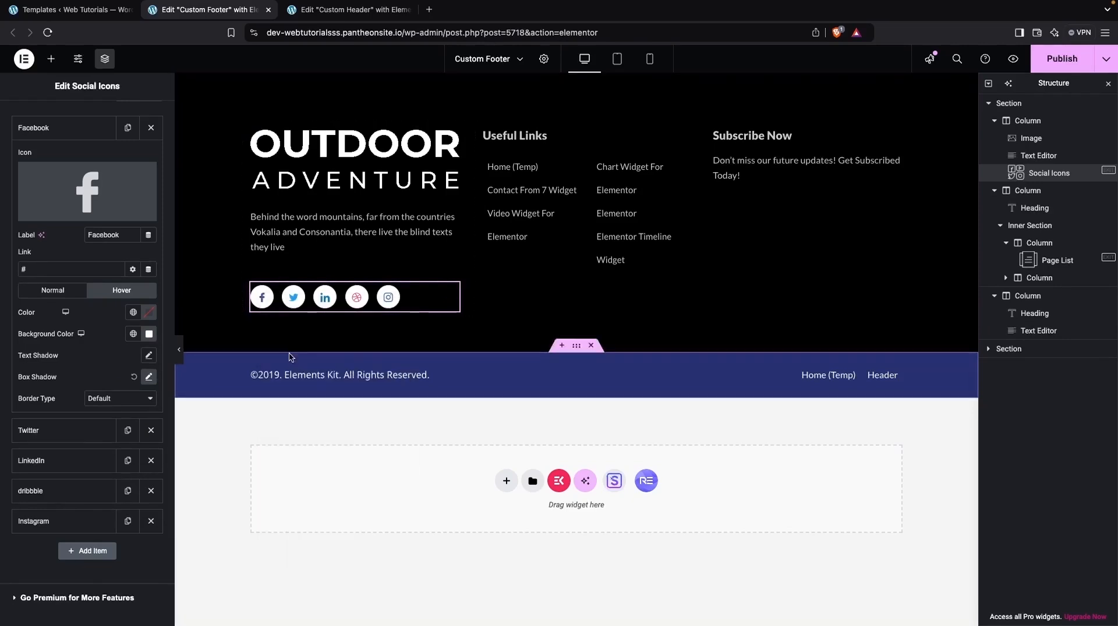
right_click(297, 306)
click(337, 403)
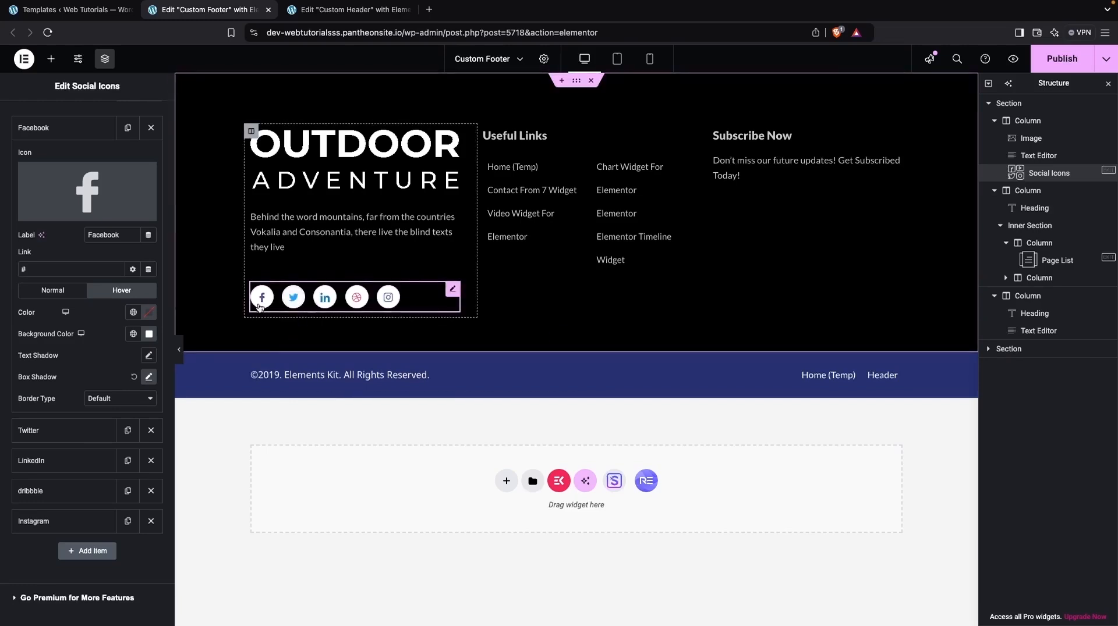
Step: Set the hover background color of the Twitter icon to fully opaque white #FFFFFF
click(90, 133)
click(82, 158)
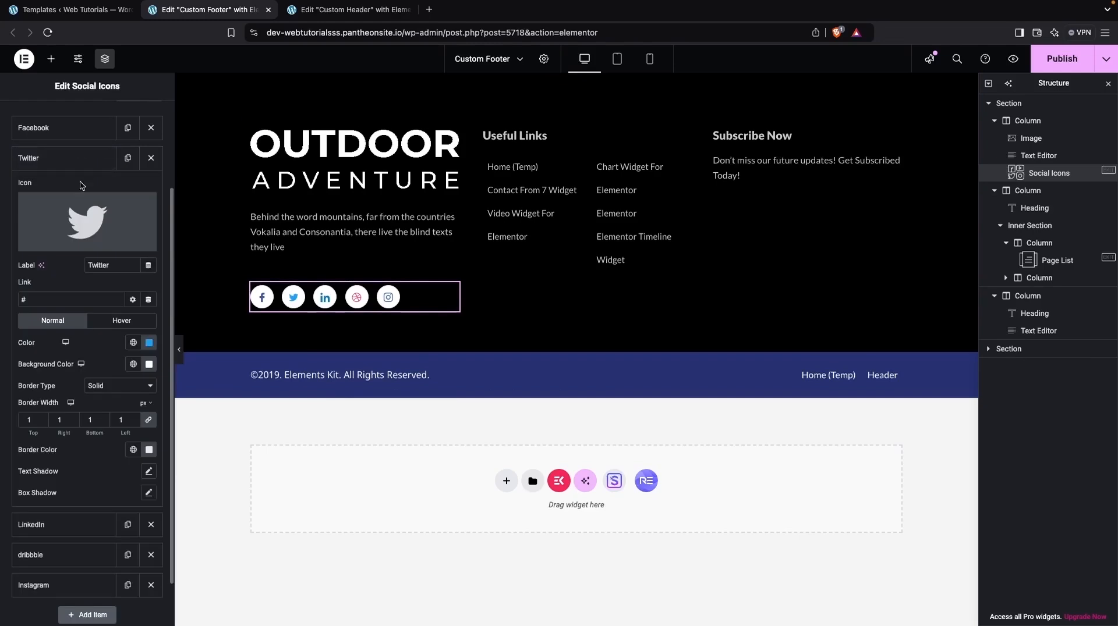
click(122, 321)
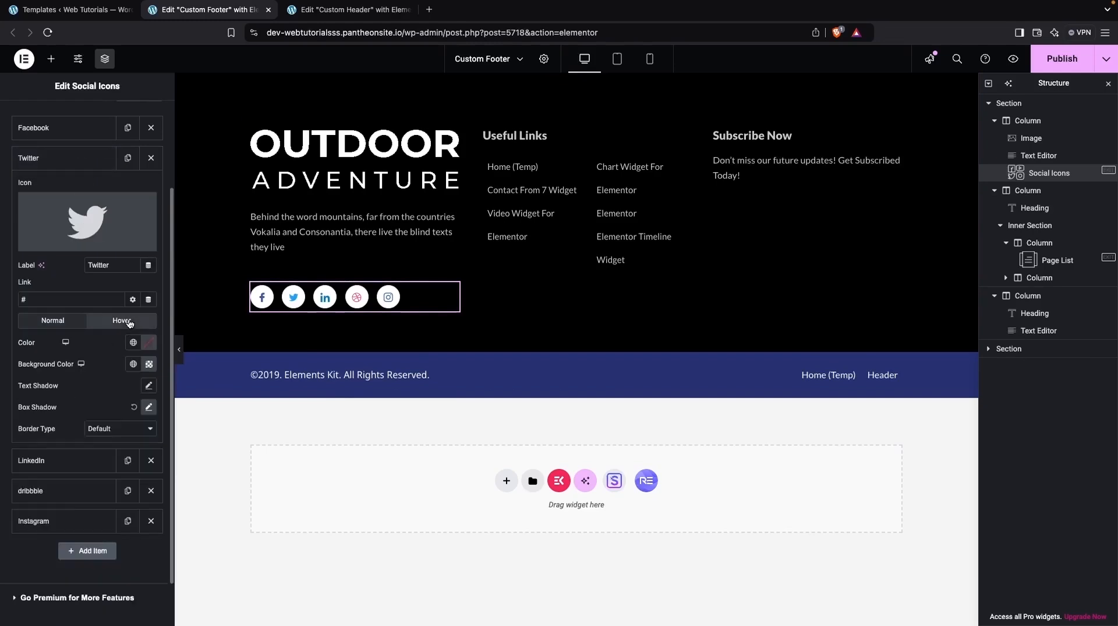
click(150, 365)
drag(112, 462, 83, 411)
drag(82, 517, 235, 520)
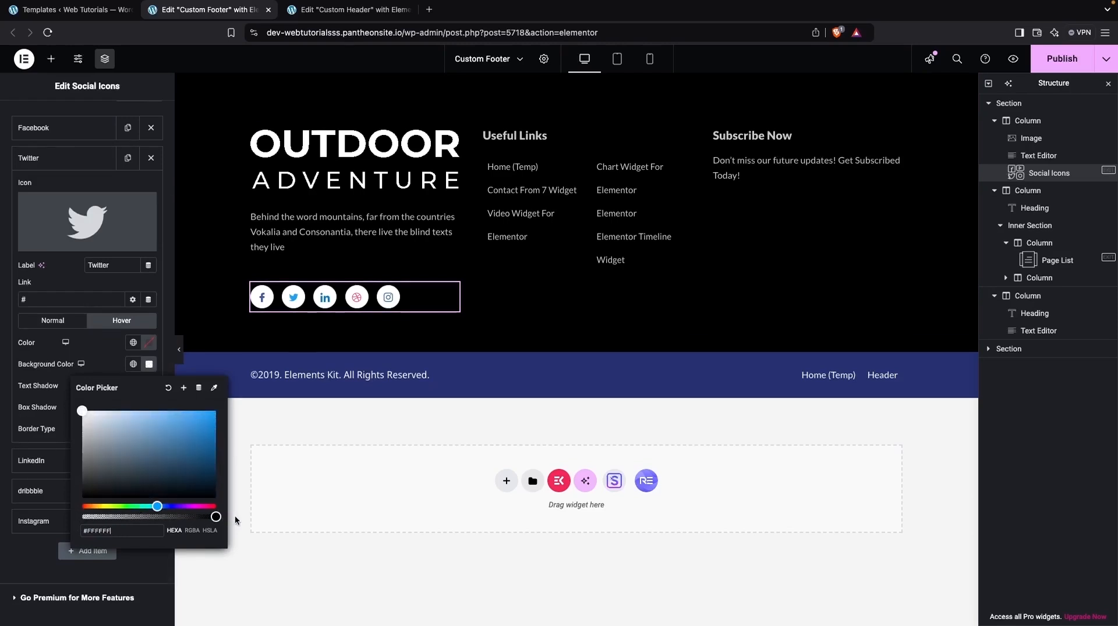
Step: Set the hover background color of the LinkedIn icon to fully opaque white
click(326, 298)
scroll(88, 343, down, 1)
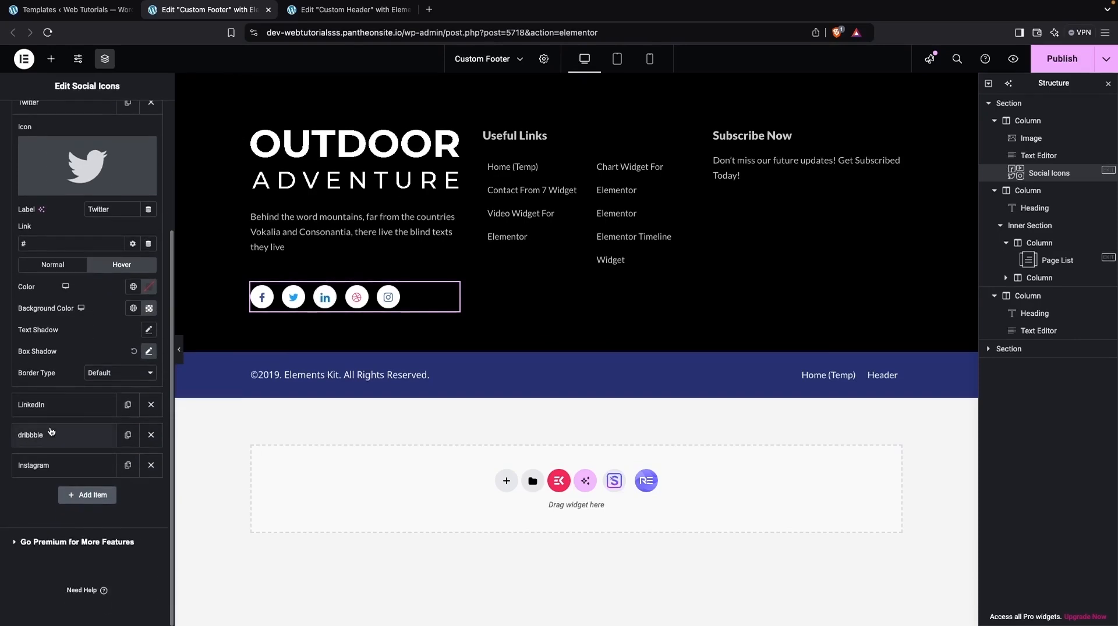
click(52, 408)
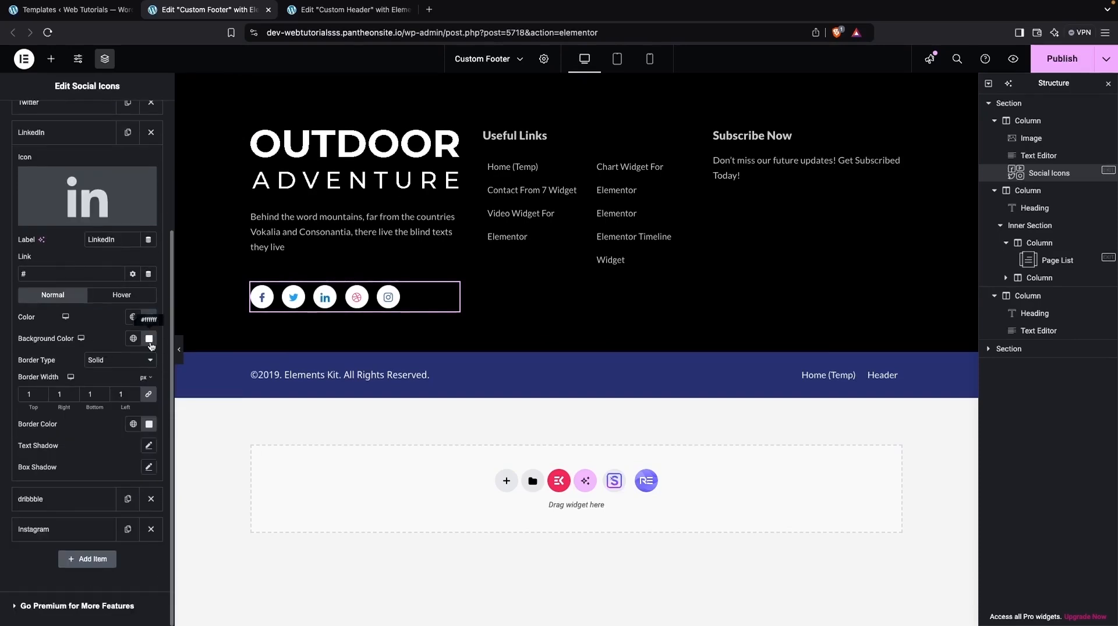
click(122, 295)
click(149, 340)
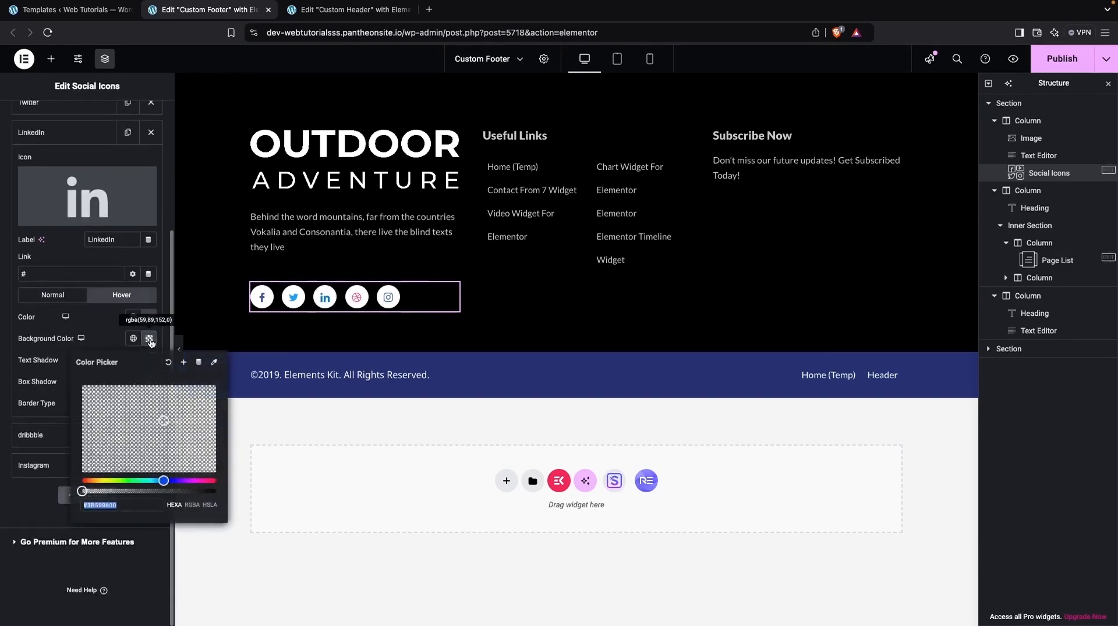
click(86, 486)
drag(85, 492, 232, 491)
drag(164, 420, 41, 370)
click(84, 325)
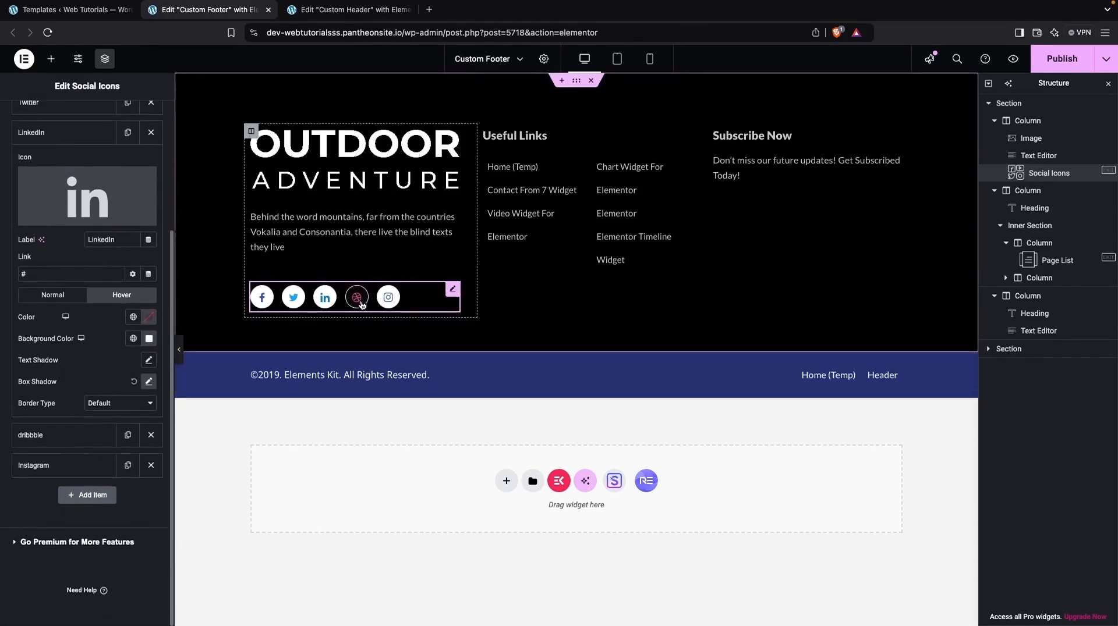
Step: Remove the dribbble icon from the social icons and set the Instagram icon's hover background color to fully opaque white #FFFFFF
click(154, 435)
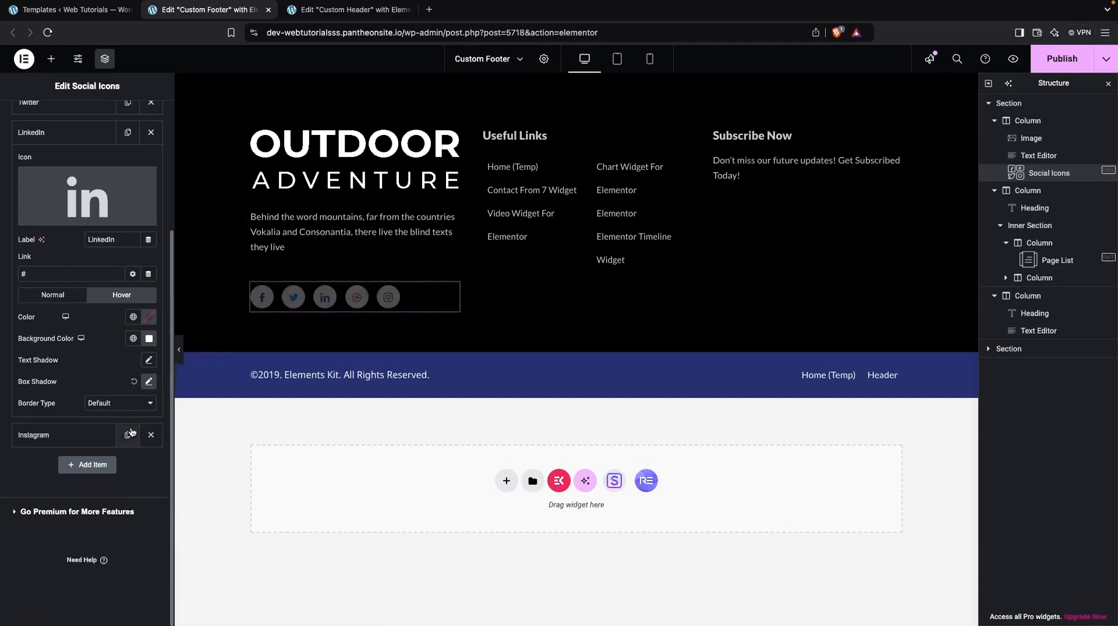
click(53, 435)
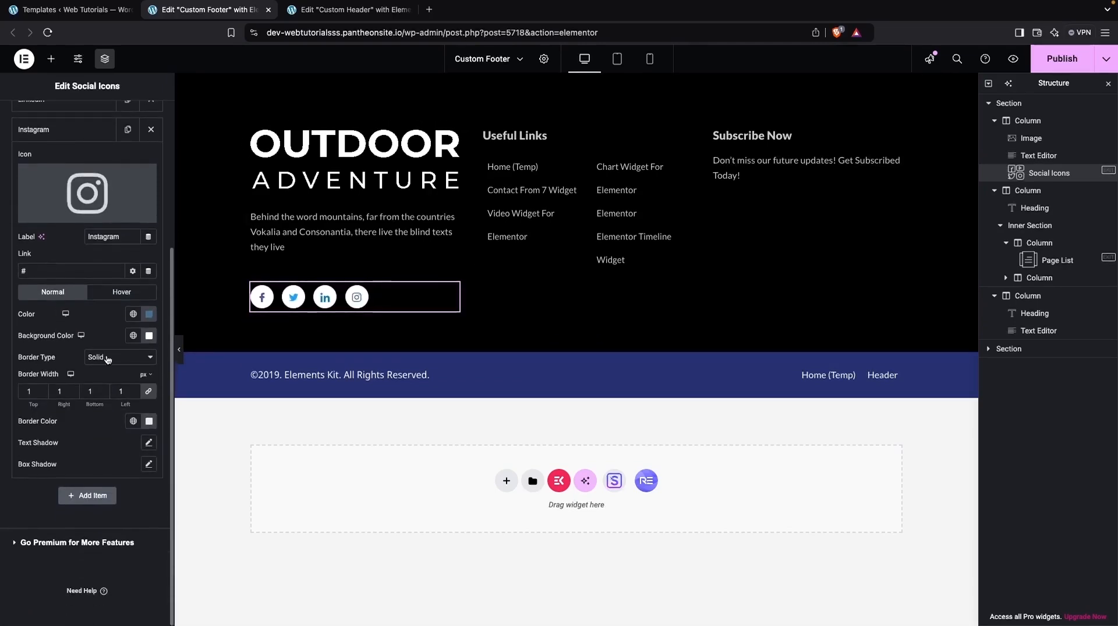
click(103, 294)
click(149, 398)
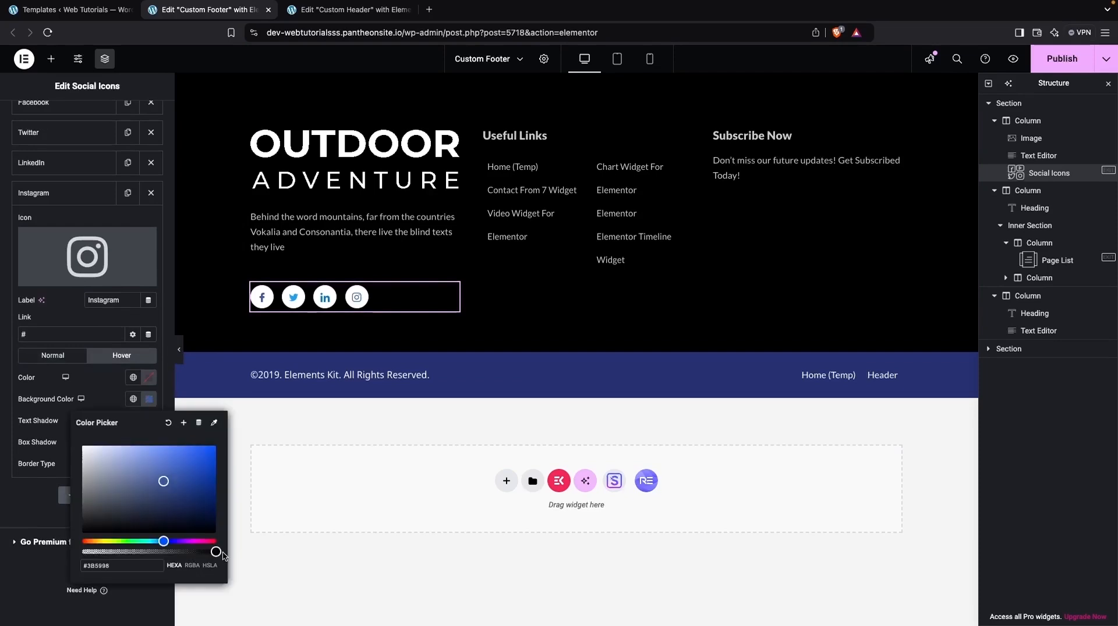
drag(146, 496, 81, 446)
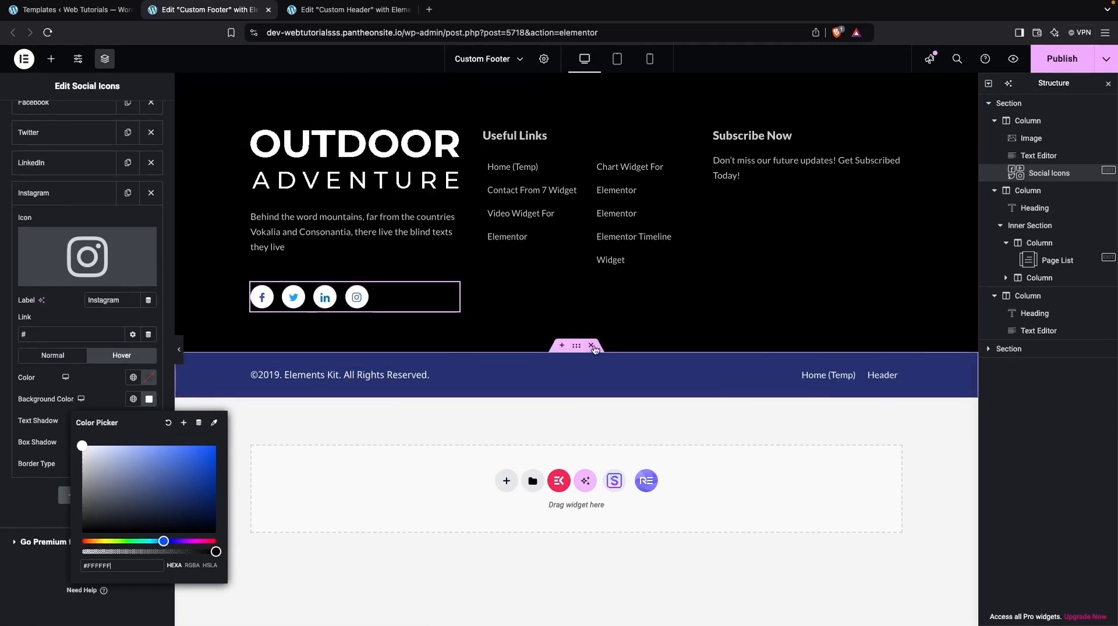
Step: Delete the blue copyright section below the main footer section and publish the custom footer
click(591, 347)
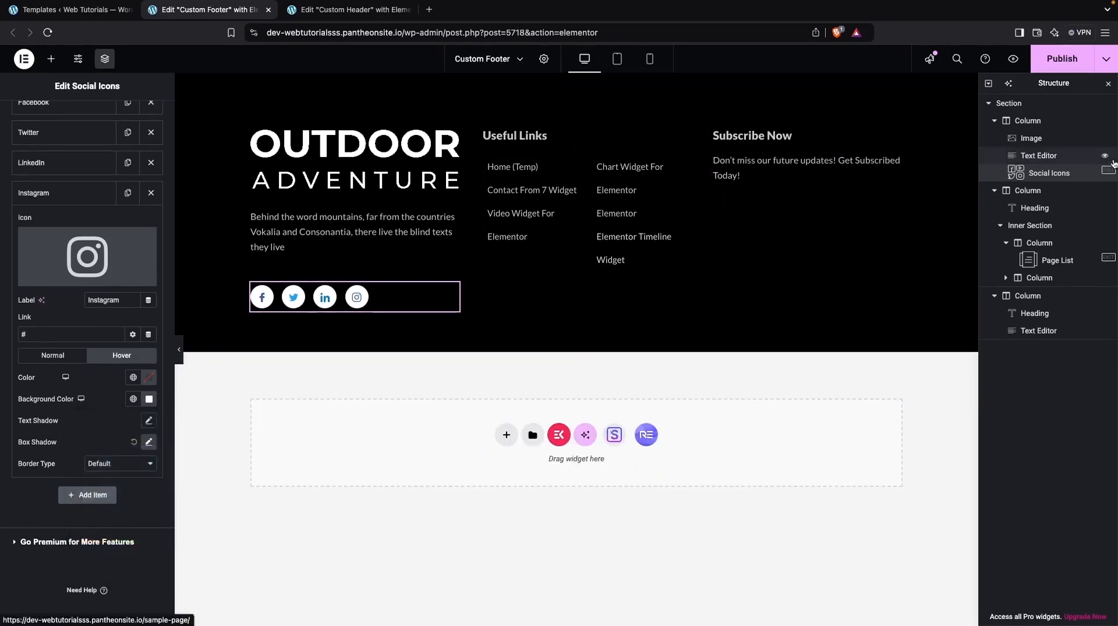
click(1069, 67)
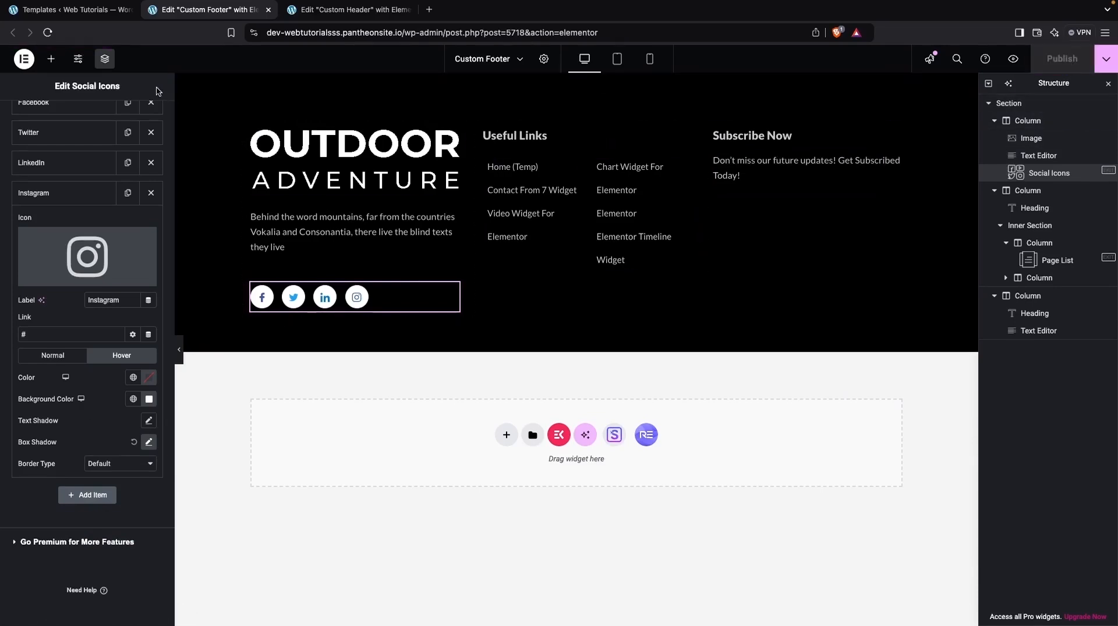
Step: Open the live site in a new tab from the templates page and check the custom header and footer on the home page
click(49, 11)
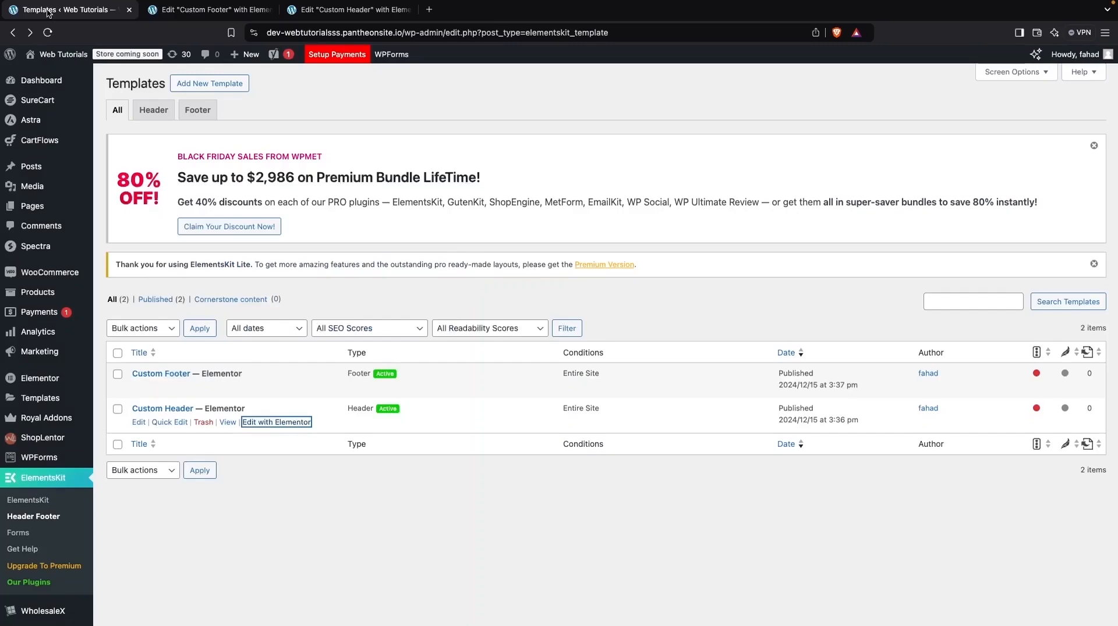
click(307, 8)
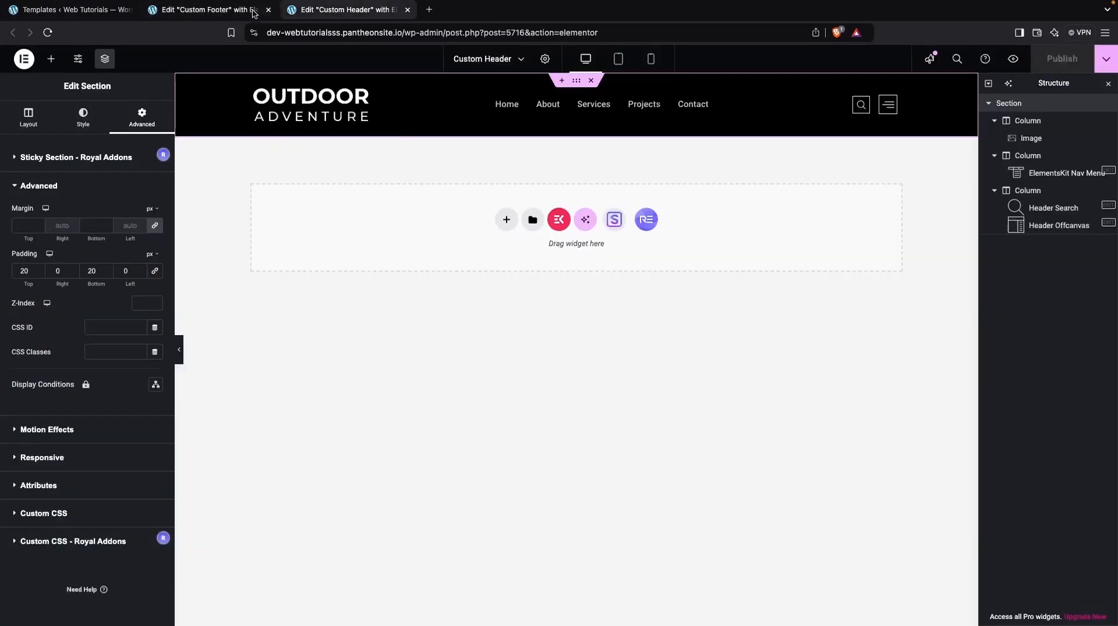
click(220, 9)
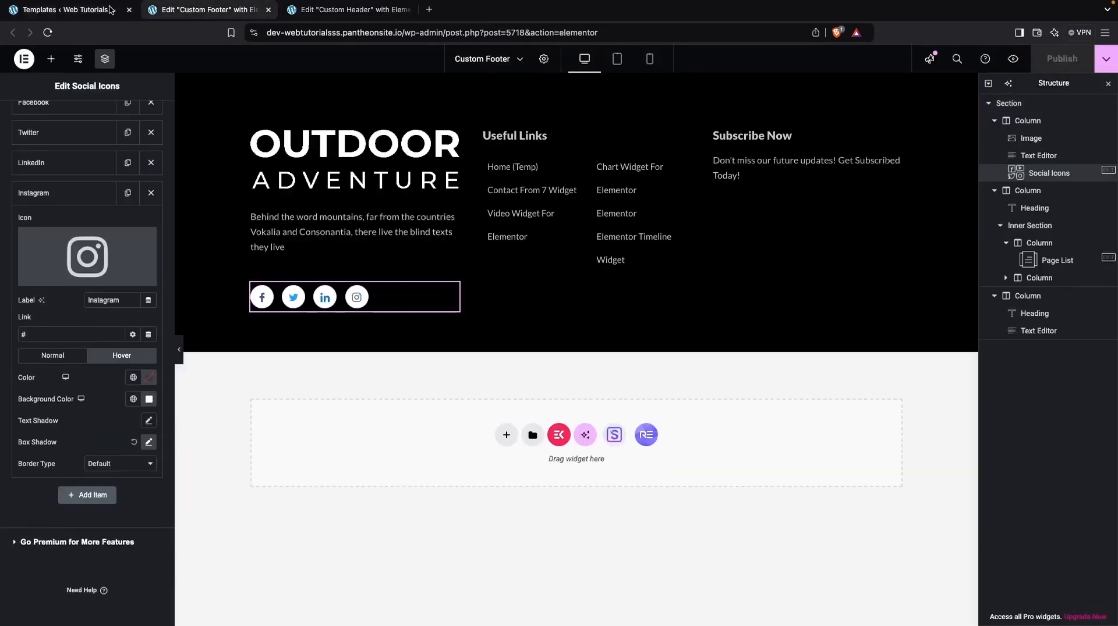
click(63, 11)
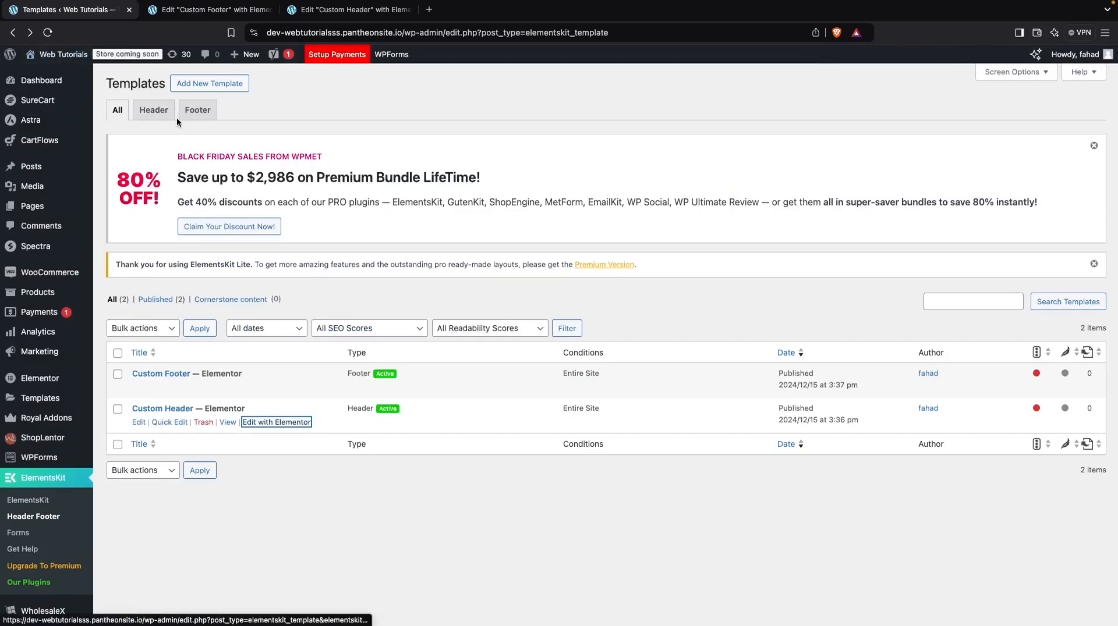
mouse_move(59, 58)
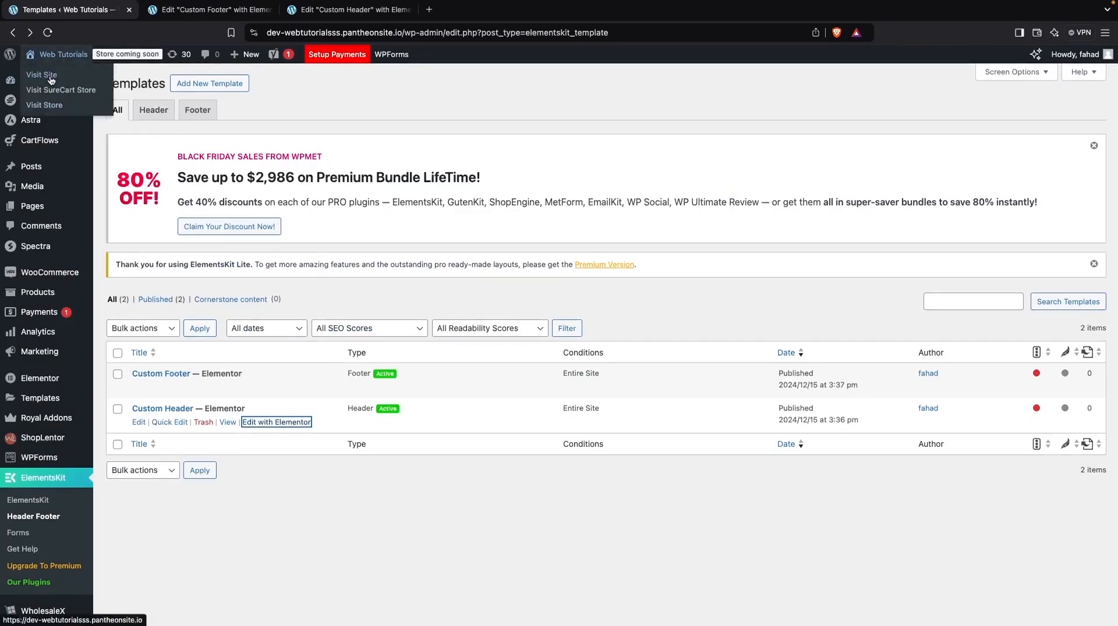
super+click(51, 80)
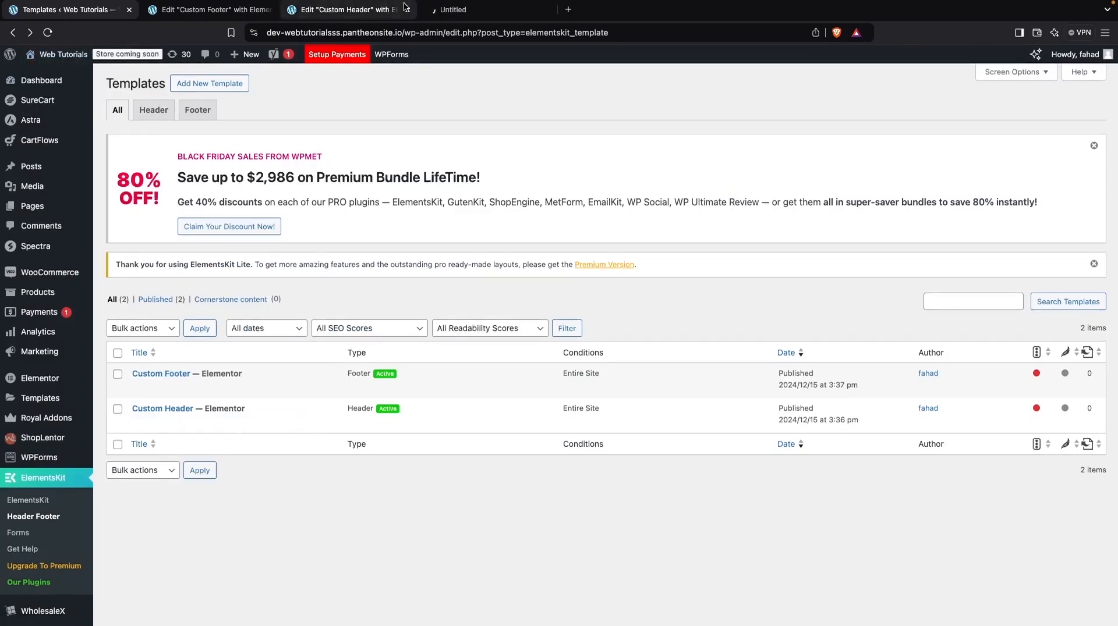
click(443, 9)
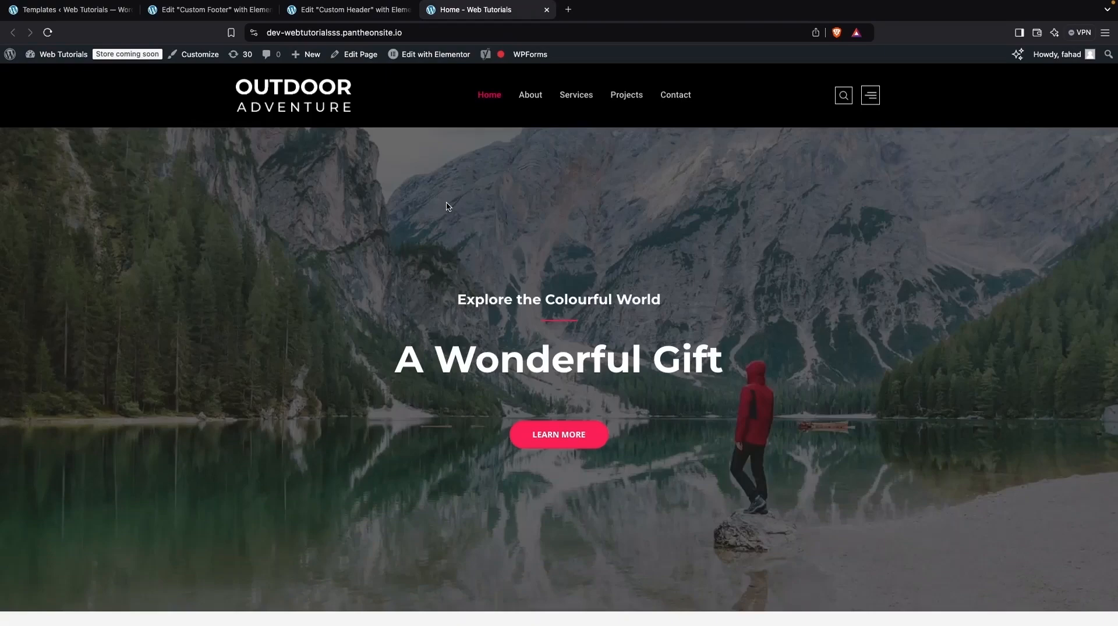
scroll(448, 207, down, 20)
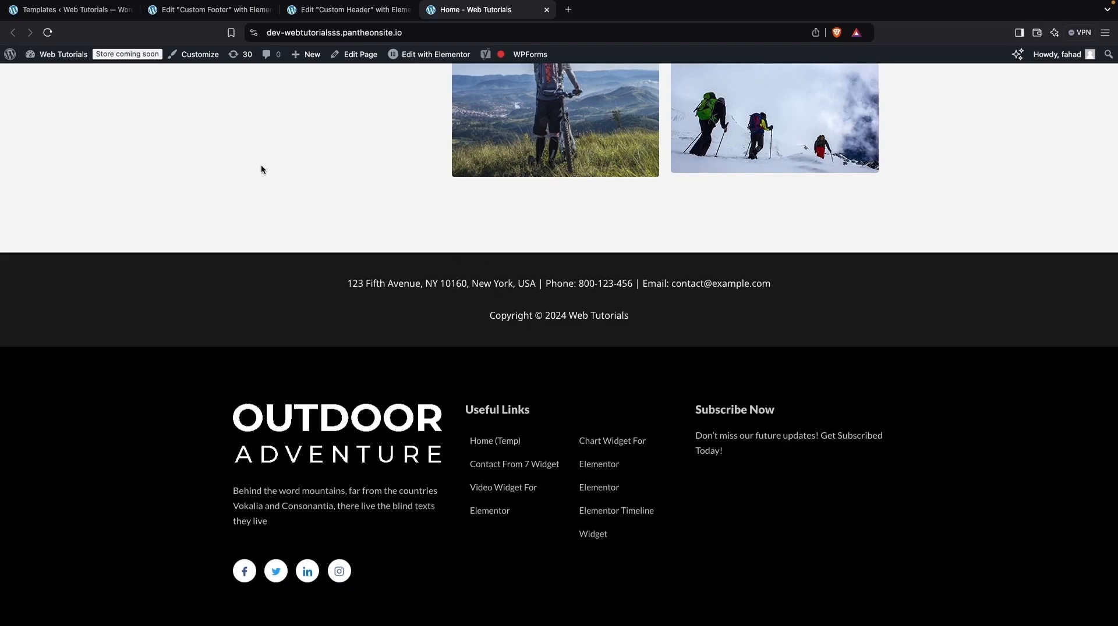
Step: Remove the Widget 1 and Copyright elements from the theme's Footer Builder in the site customizer and publish the change
click(198, 56)
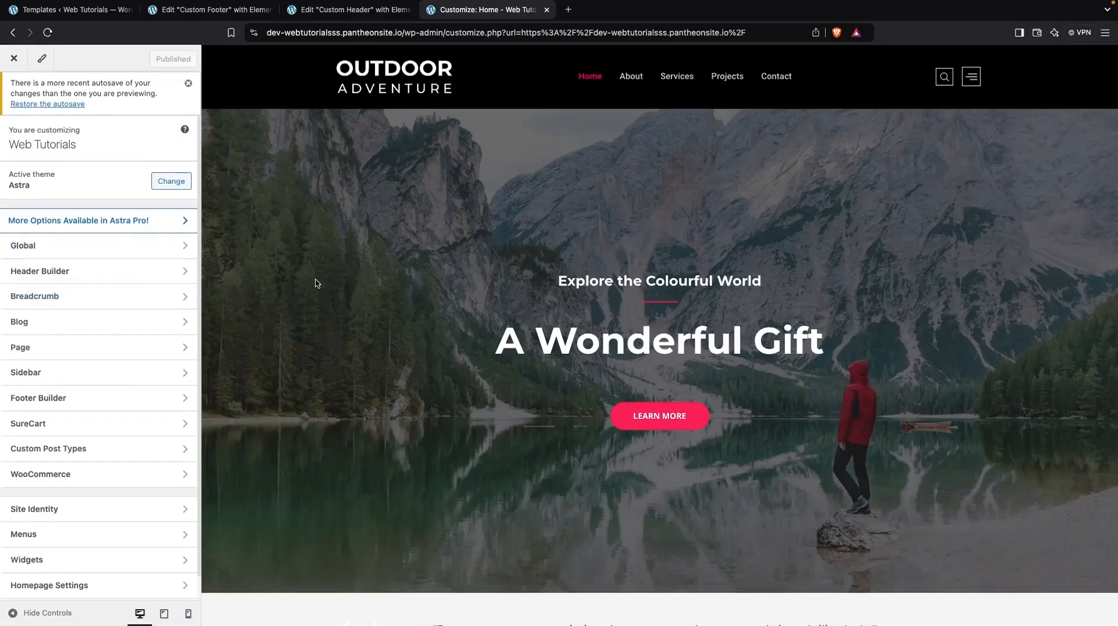
click(80, 400)
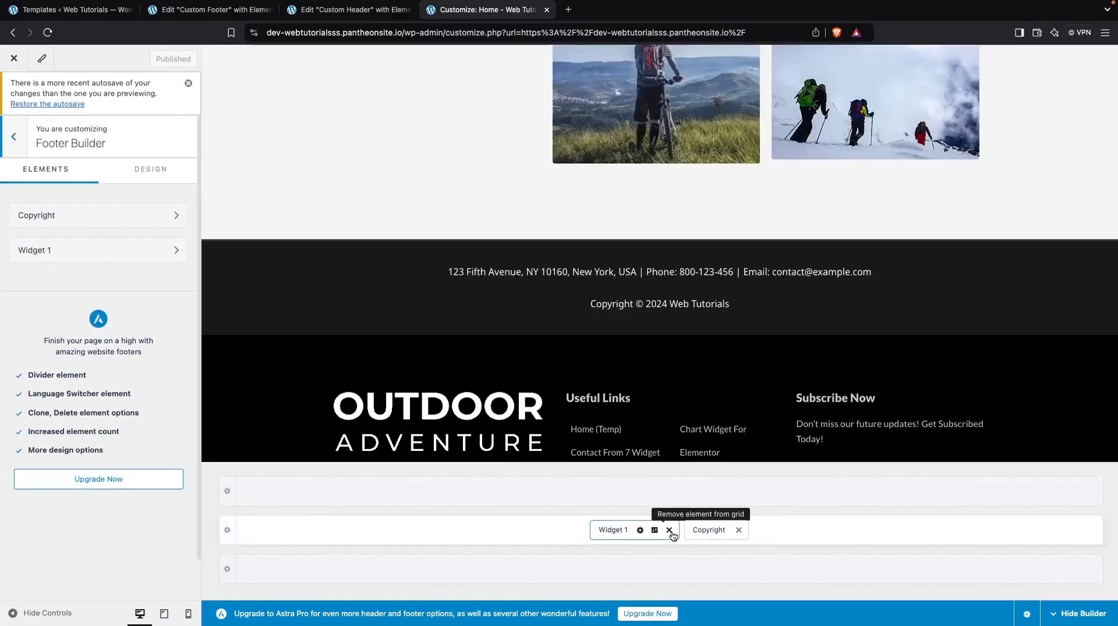
click(670, 530)
click(694, 531)
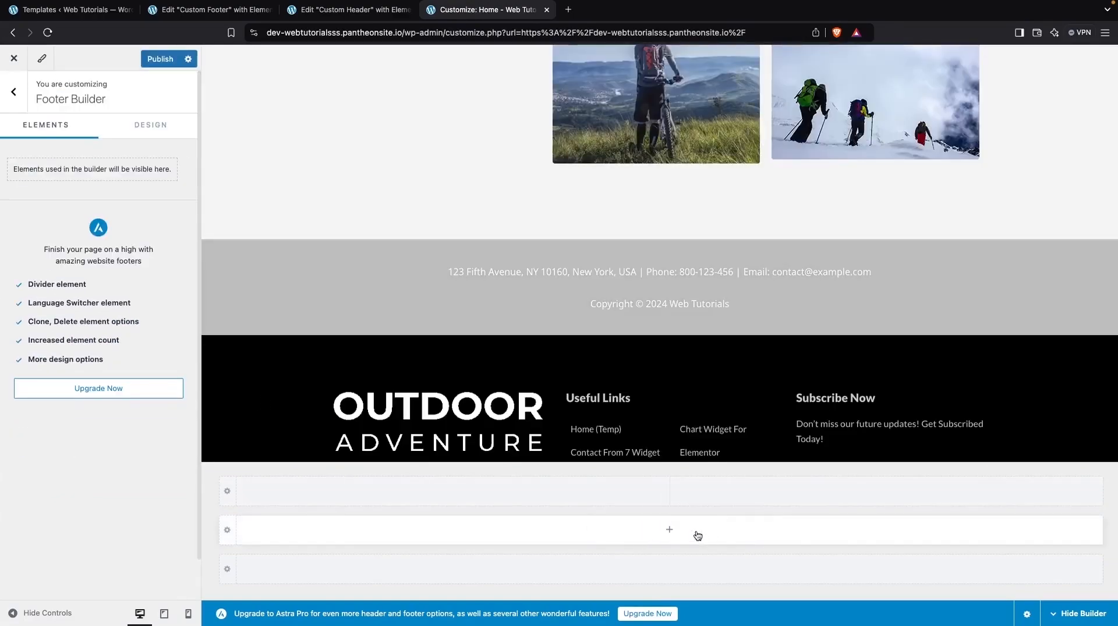
click(158, 61)
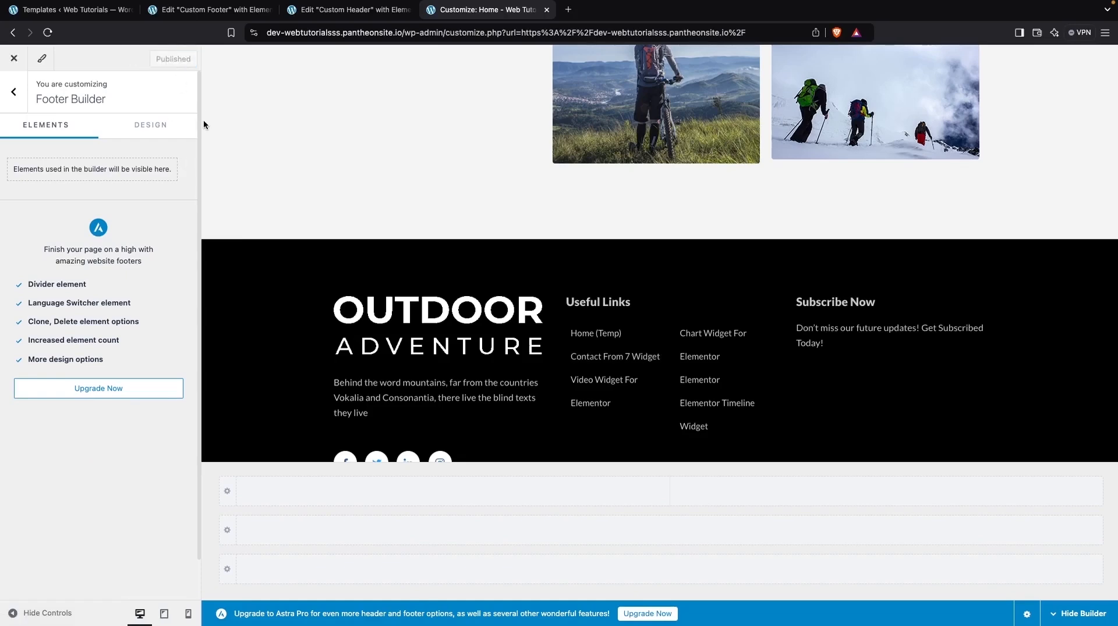
Step: Return to the site's home page at its root address and check the footer at the end of the page
drag(401, 33, 706, 22)
key(BackSpace)
key(Return)
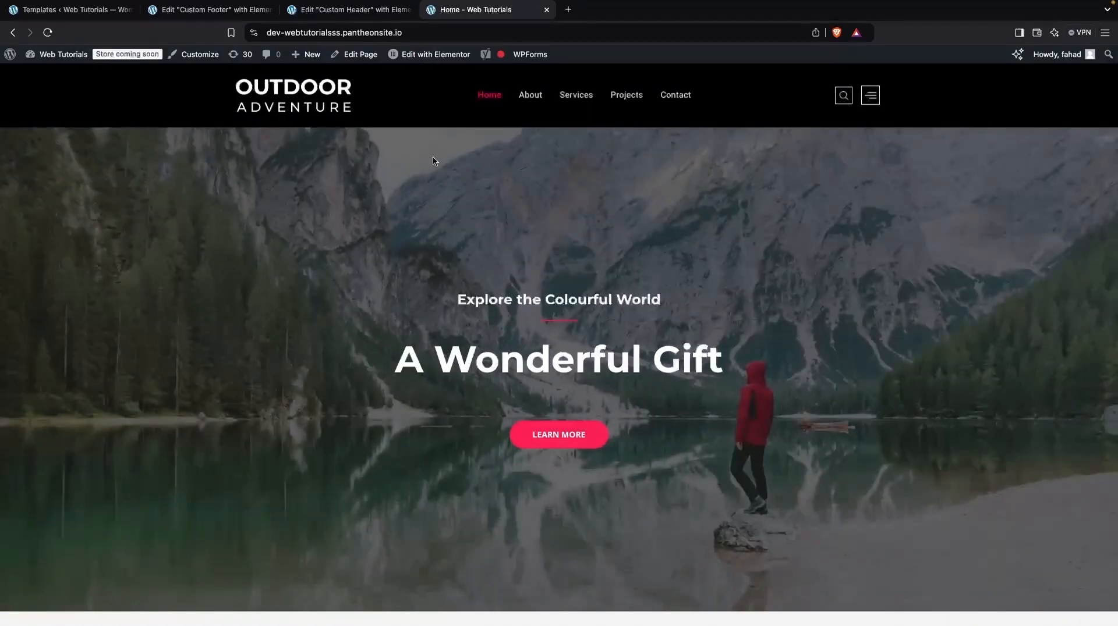
scroll(432, 156, down, 15)
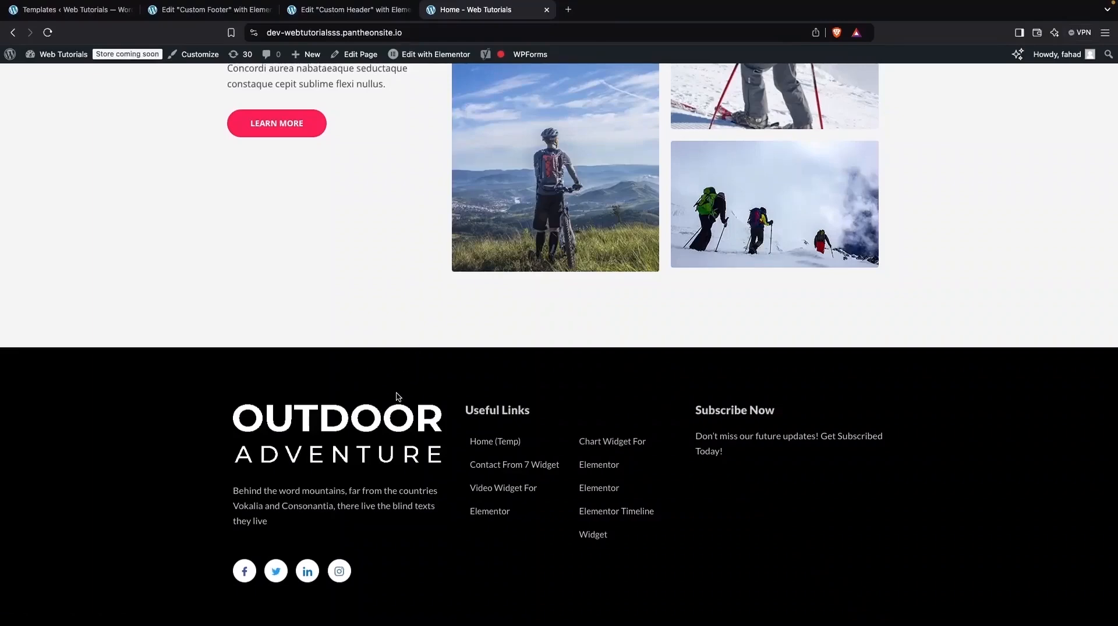